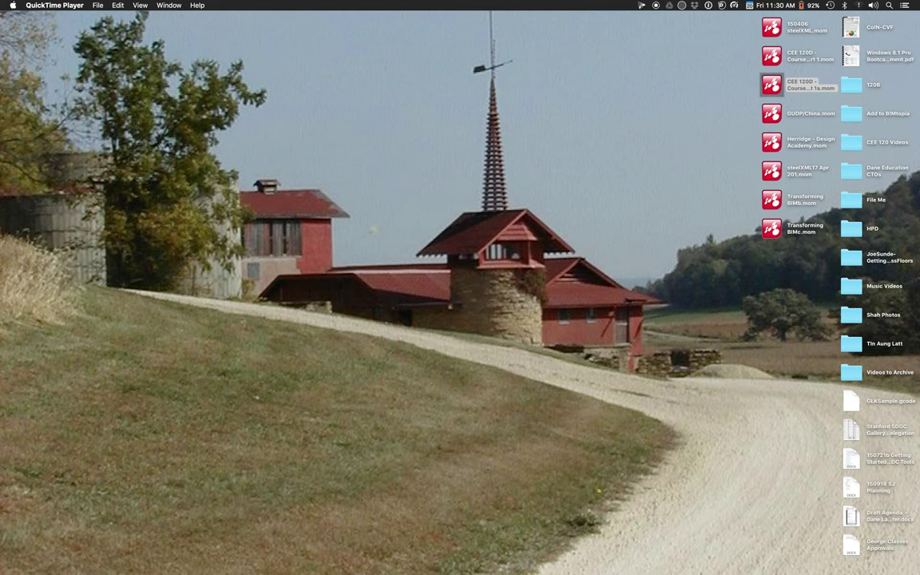
# - Open Adobe InDesign CC 2015
pyautogui.moveTo(591, 551)
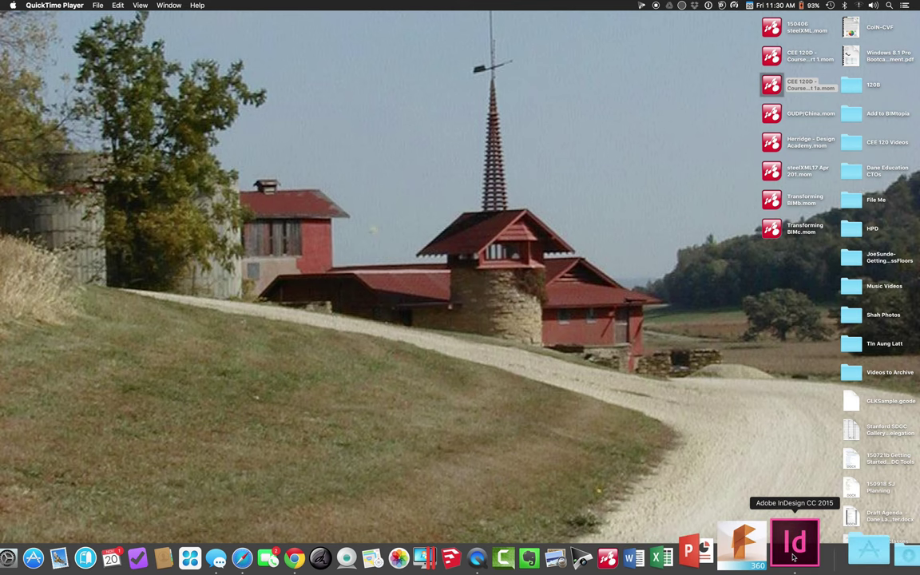
pyautogui.click(791, 557)
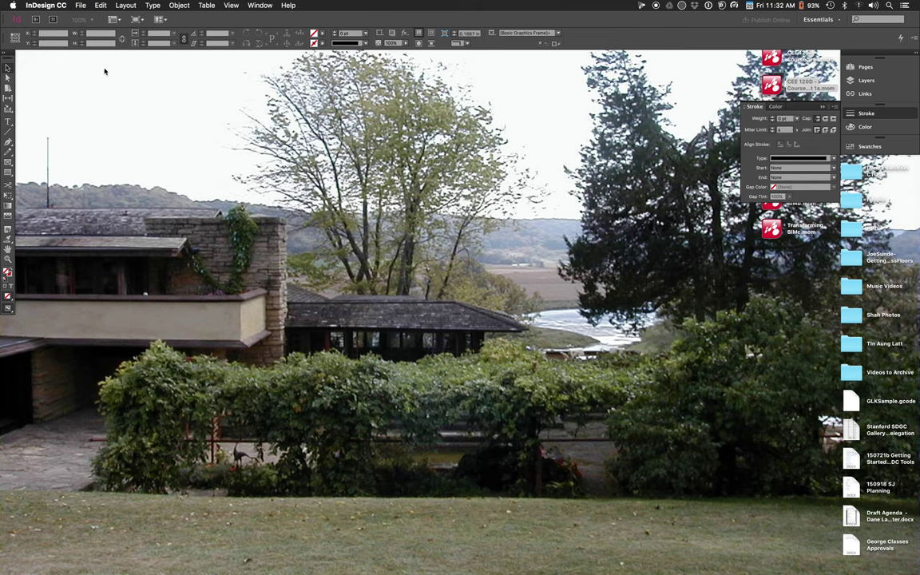
pyautogui.click(80, 6)
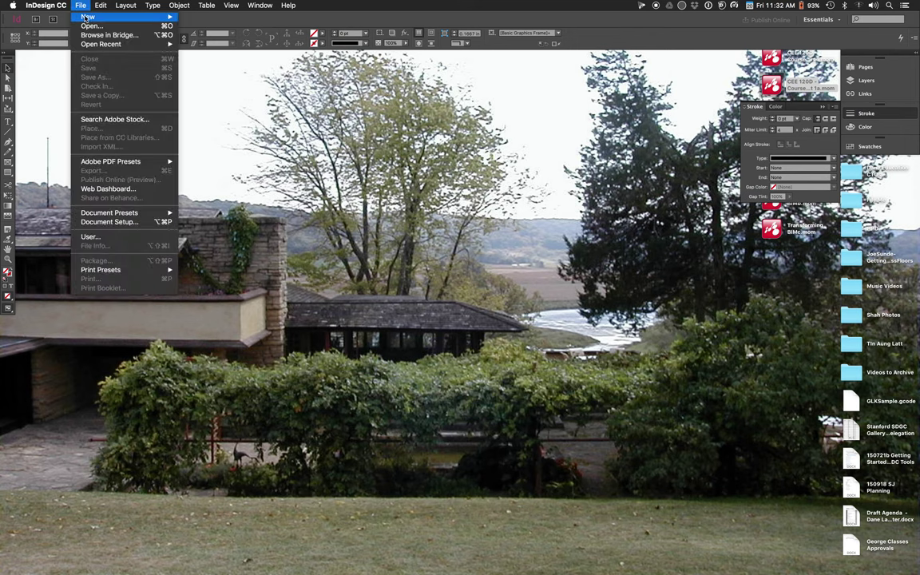
pyautogui.moveTo(144, 18)
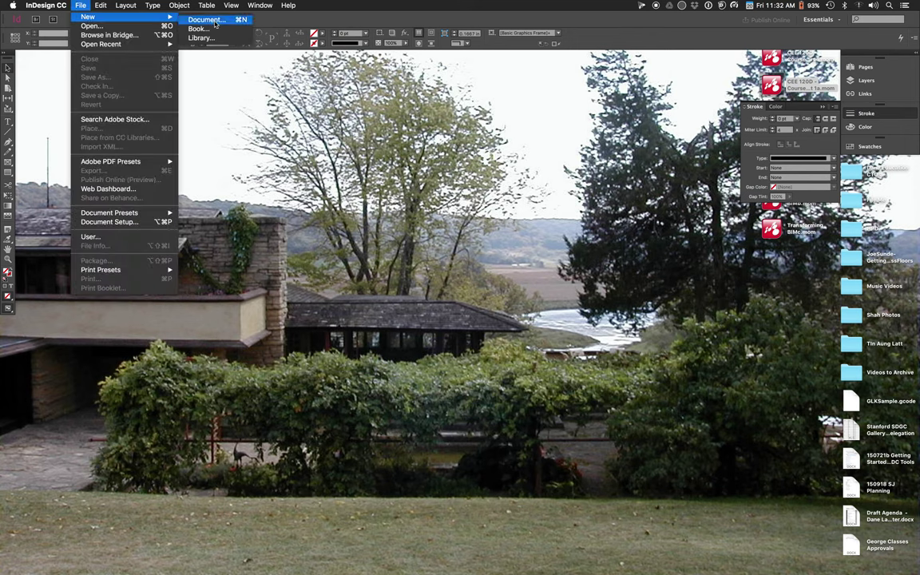
pyautogui.click(214, 24)
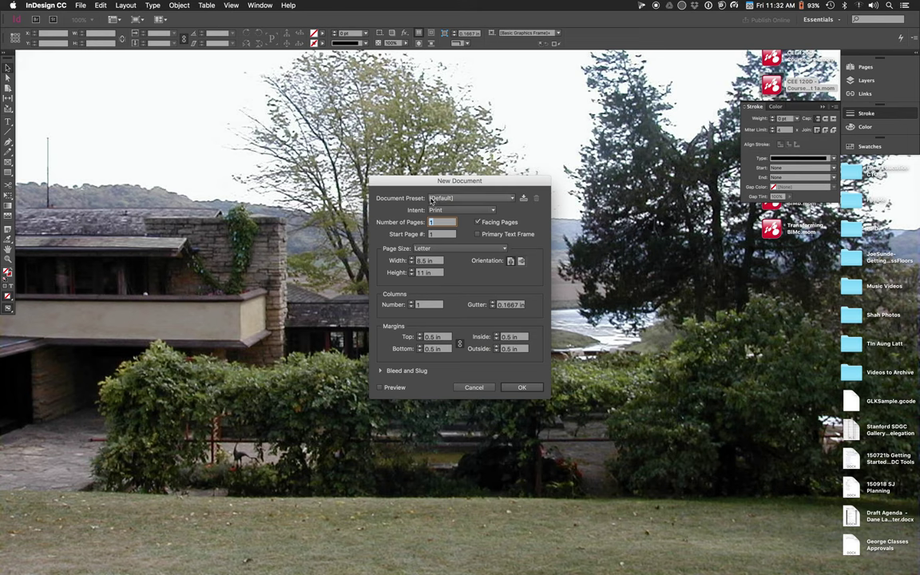
pyautogui.click(427, 251)
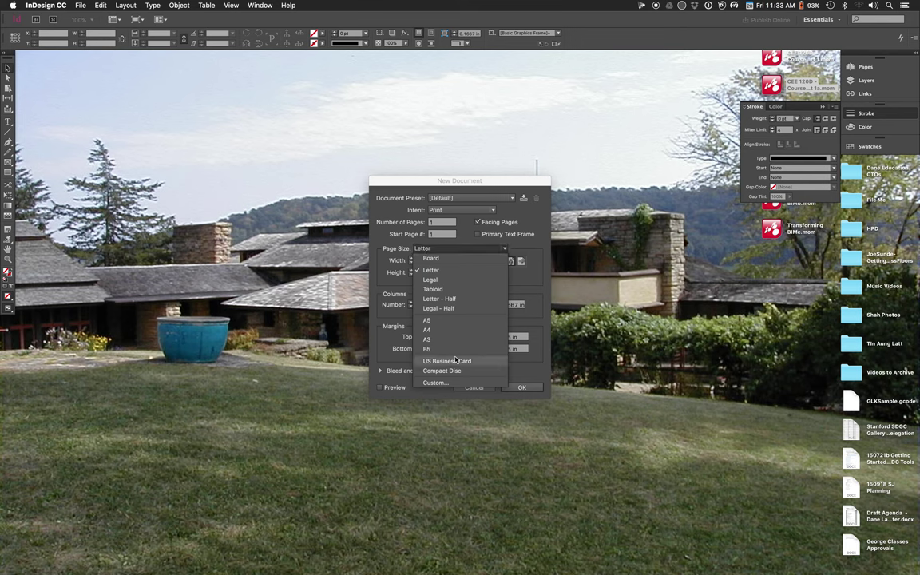
pyautogui.click(436, 383)
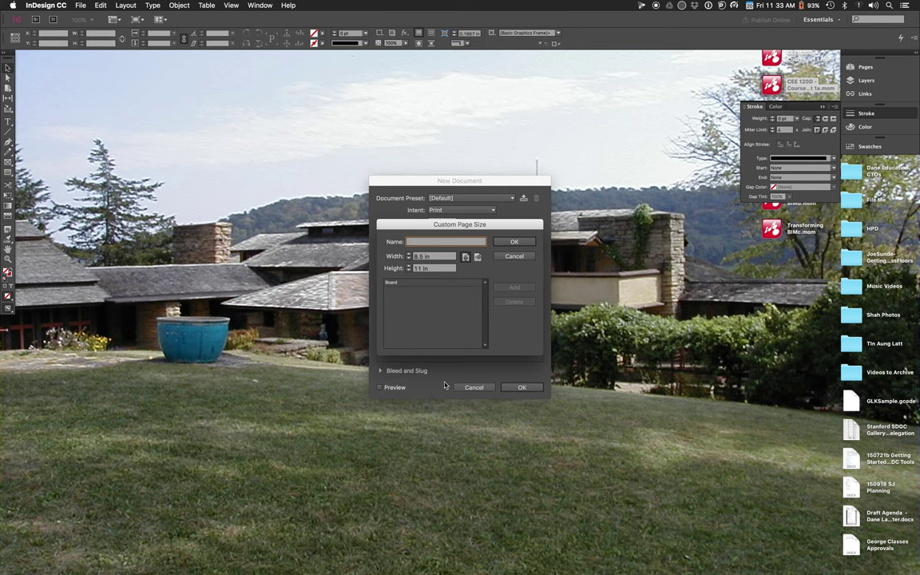
pyautogui.click(527, 258)
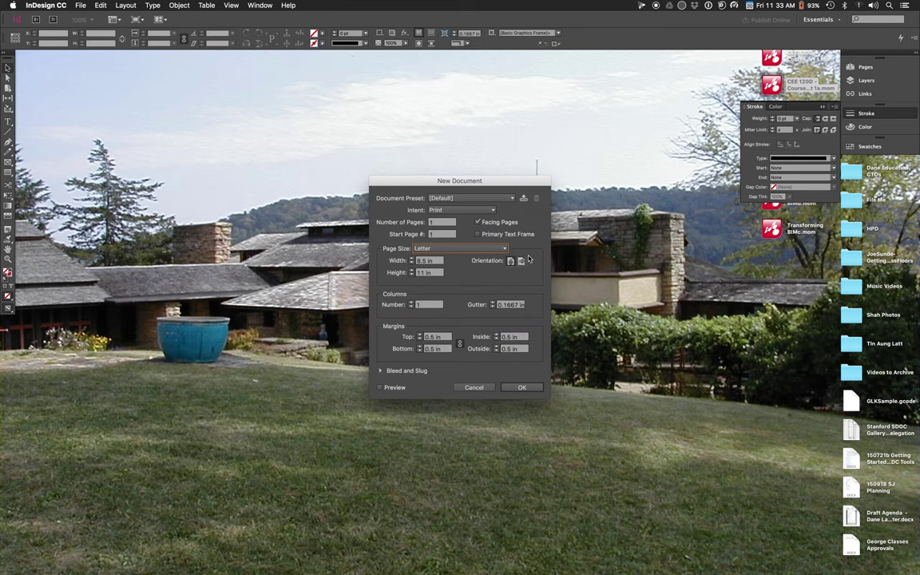
pyautogui.click(486, 388)
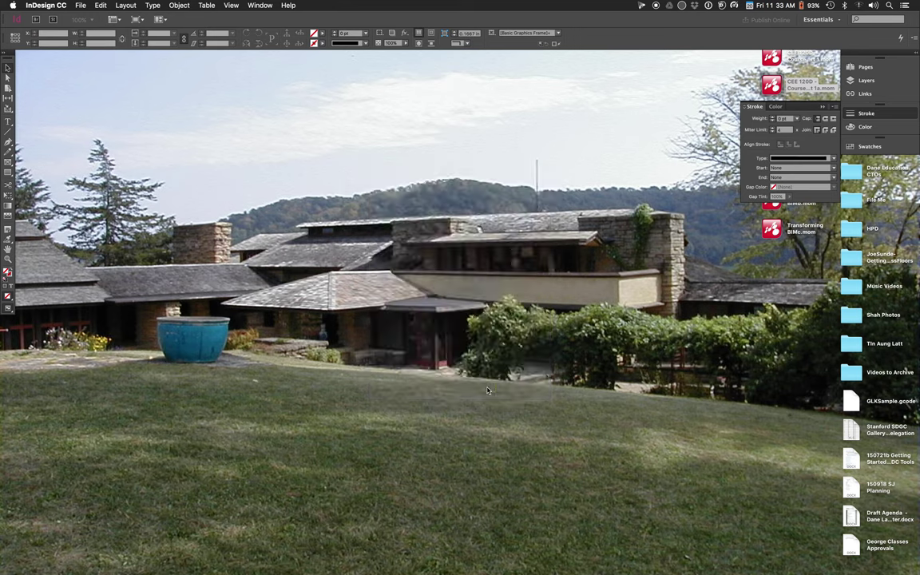
# - Check the horizontal and vertical ruler units in the Units & Increments preferences
pyautogui.click(44, 5)
pyautogui.moveTo(48, 45)
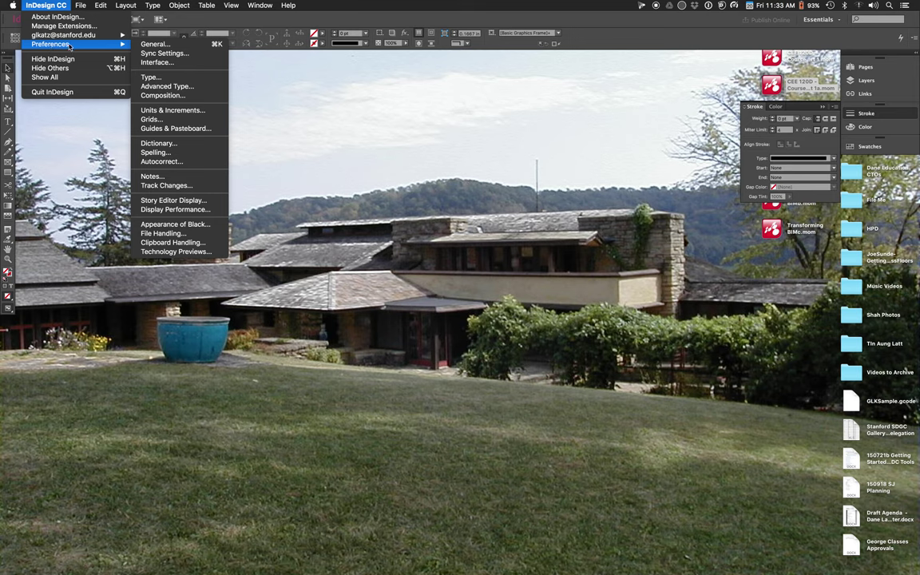
pyautogui.click(186, 46)
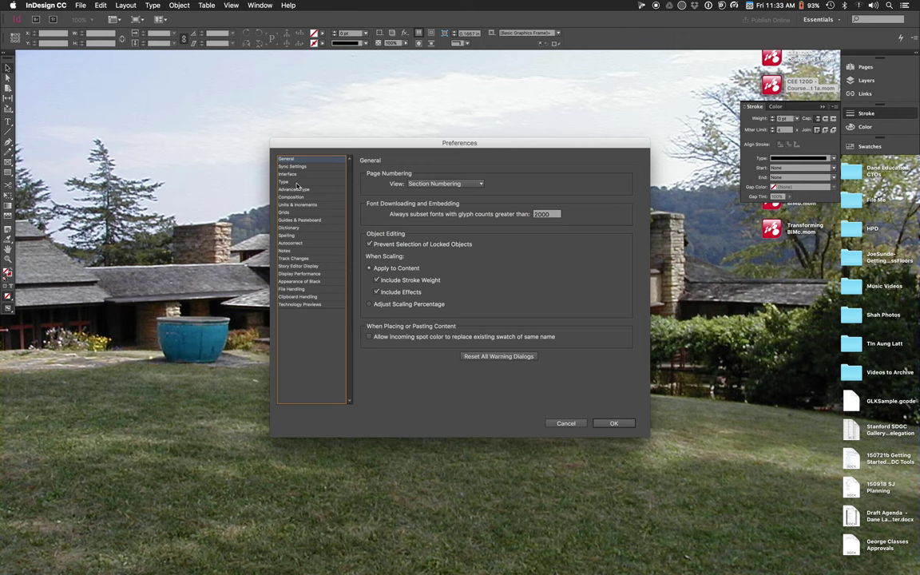
pyautogui.click(298, 205)
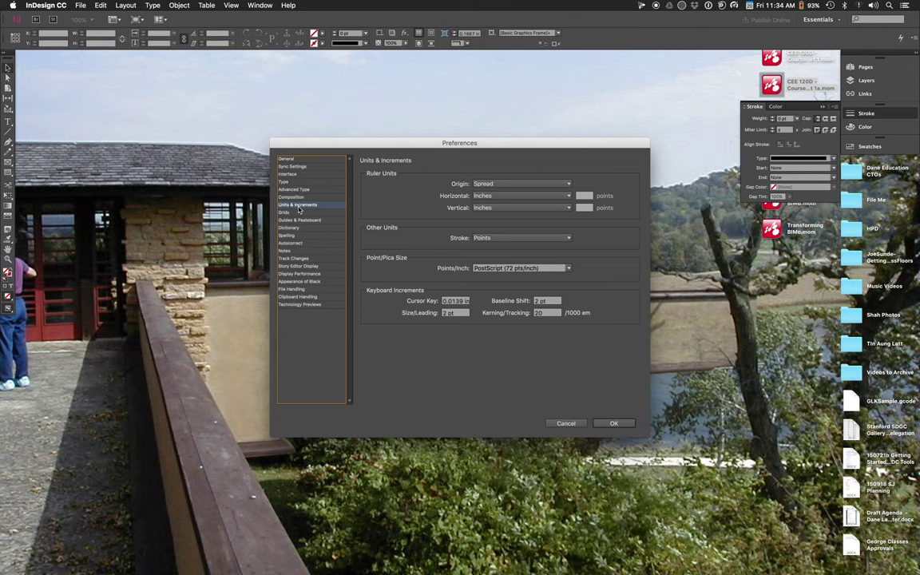
pyautogui.click(620, 423)
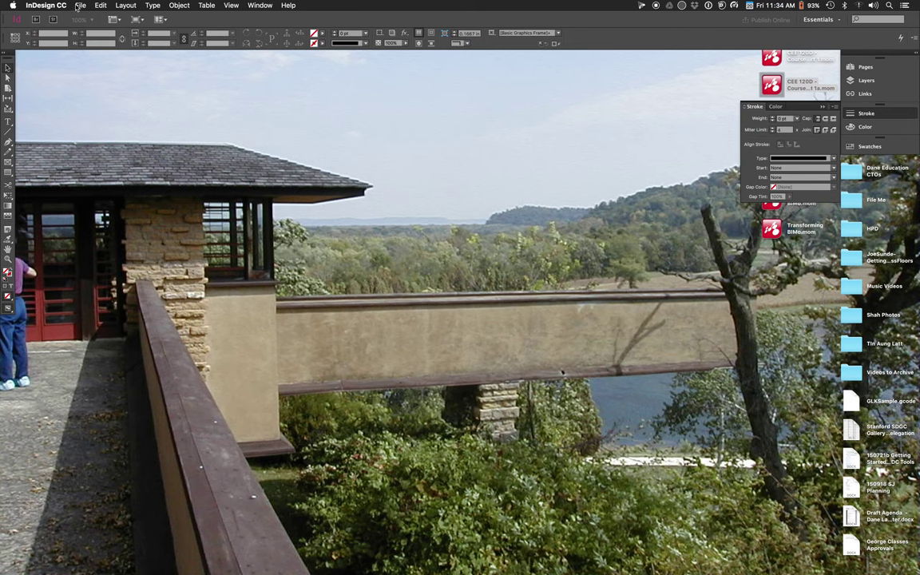
# - Start a new print document and define a custom page size 24 in wide and 36 in high
pyautogui.click(80, 5)
pyautogui.moveTo(80, 16)
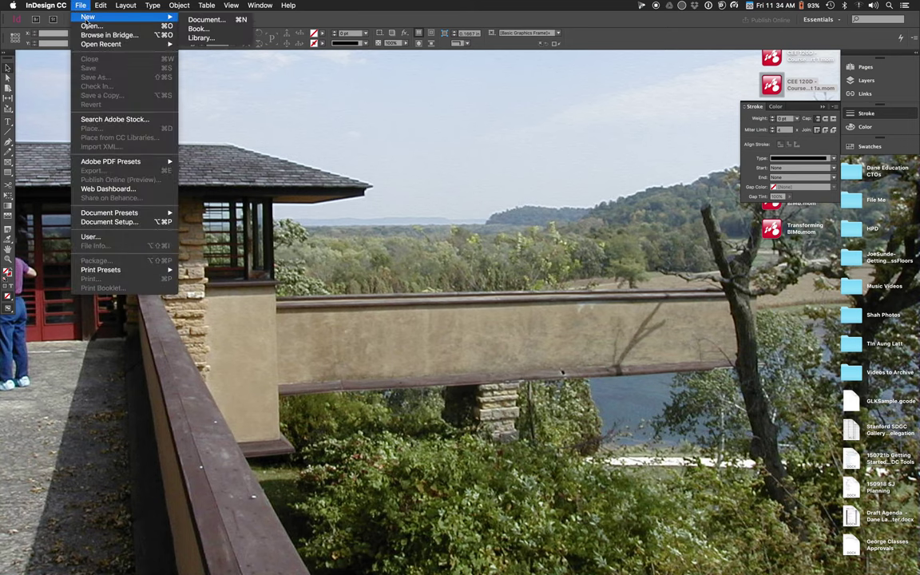
pyautogui.click(199, 23)
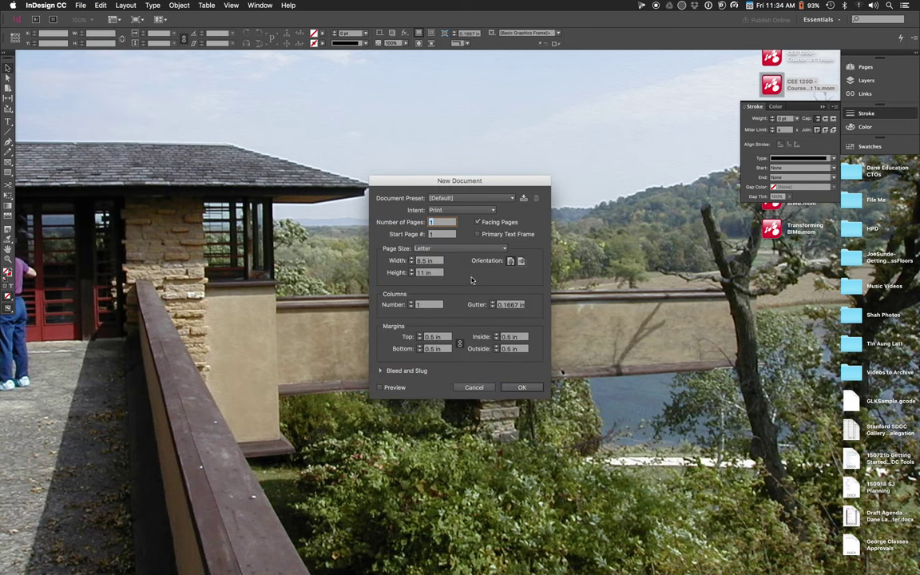
pyautogui.click(447, 248)
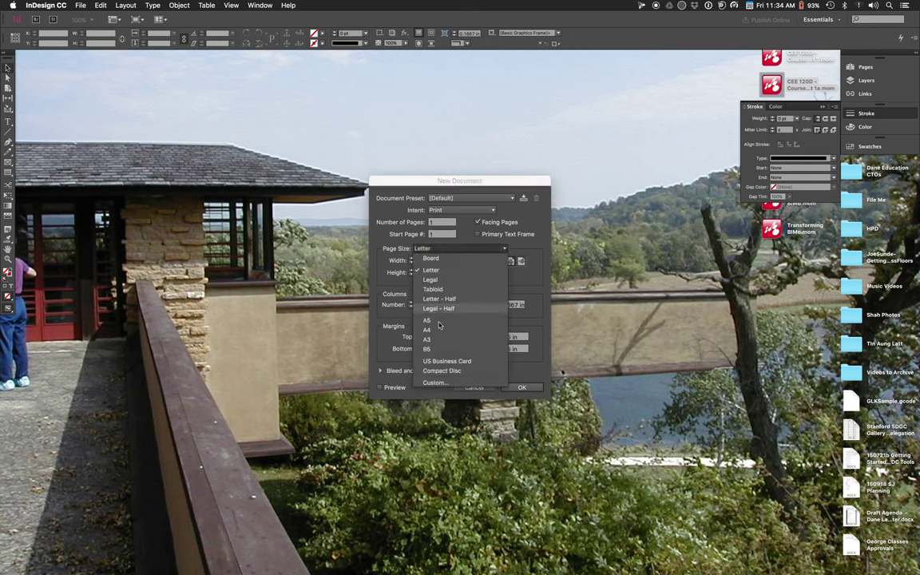
pyautogui.click(433, 383)
pyautogui.click(438, 257)
pyautogui.write('24')
pyautogui.press('Tab')
pyautogui.write('36')
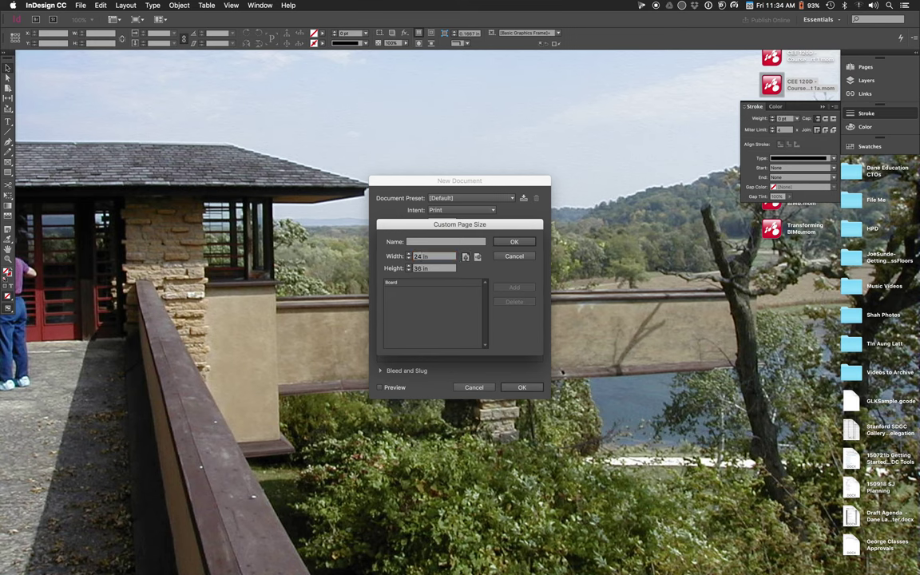
# - Name the custom page size Presentation Board, add it to the saved sizes and accept it
pyautogui.click(423, 244)
pyautogui.write('P')
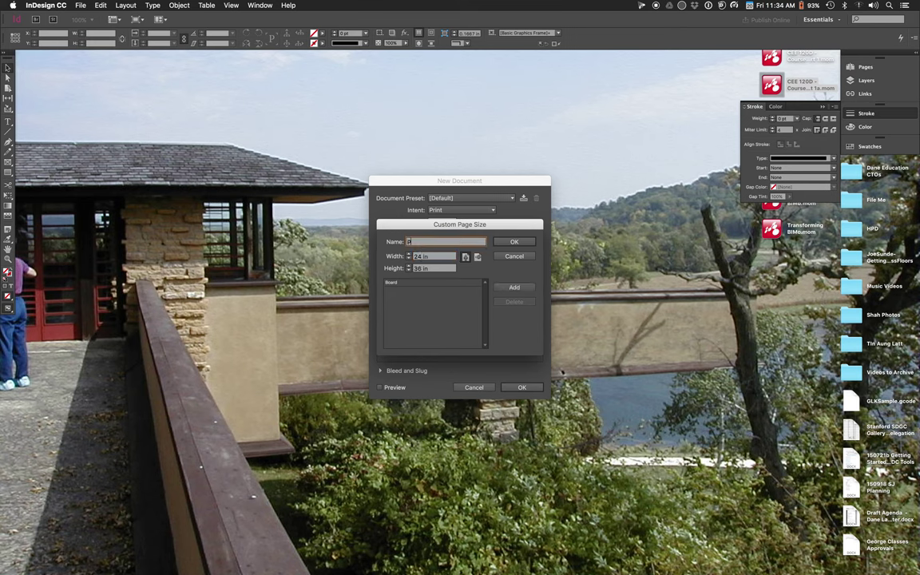
pyautogui.write('resentation Board')
pyautogui.press('Return')
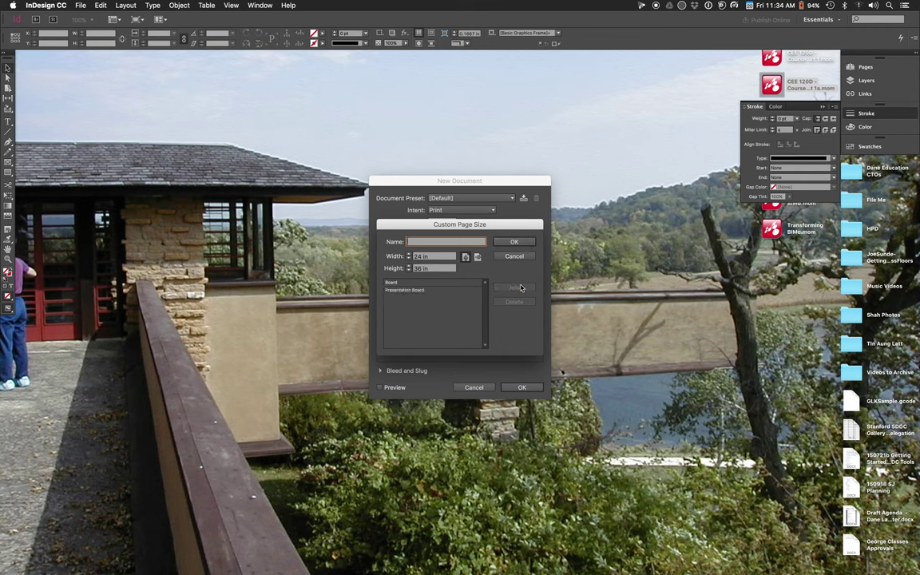
pyautogui.click(524, 243)
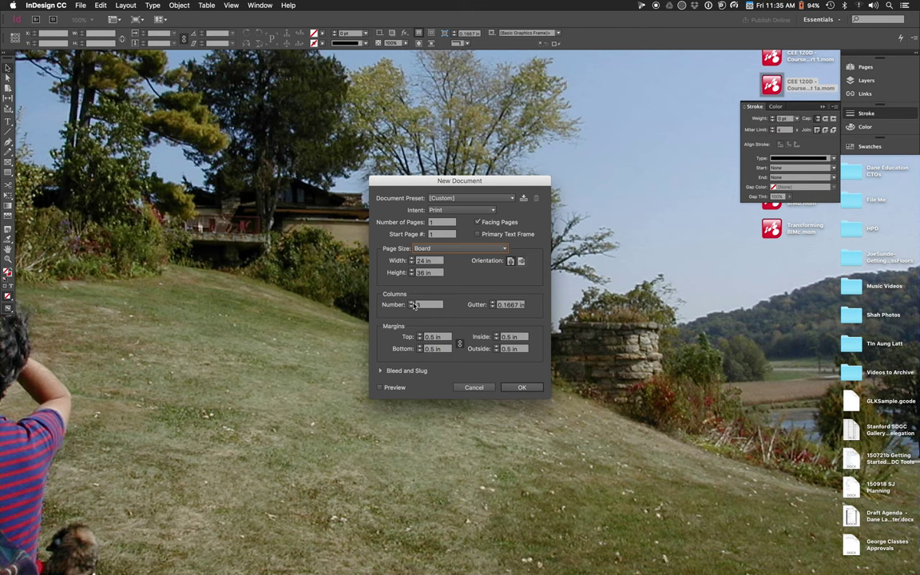
# - Preview the three-column layout on the 24 x 36 in Board page and create the document
pyautogui.click(518, 386)
pyautogui.click(381, 388)
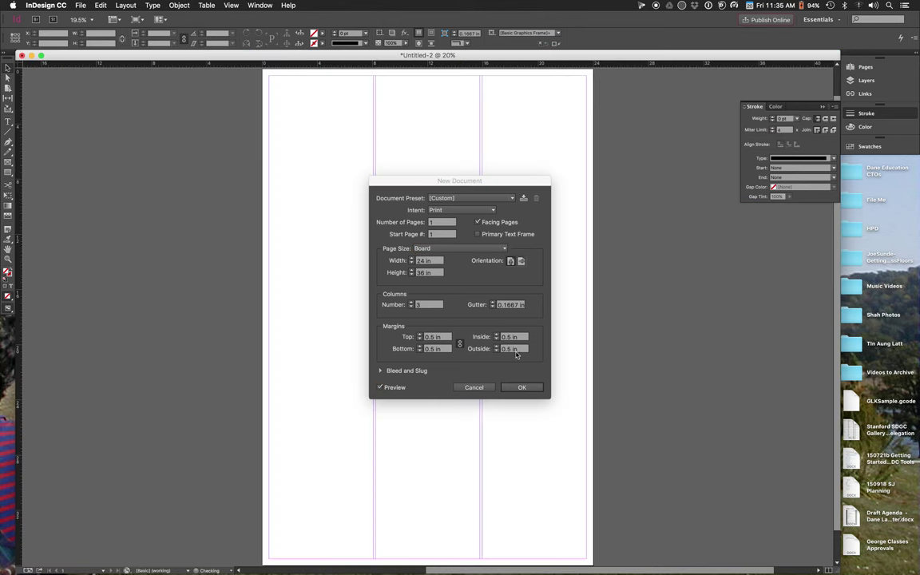
pyautogui.moveTo(491, 180); pyautogui.dragTo(736, 226)
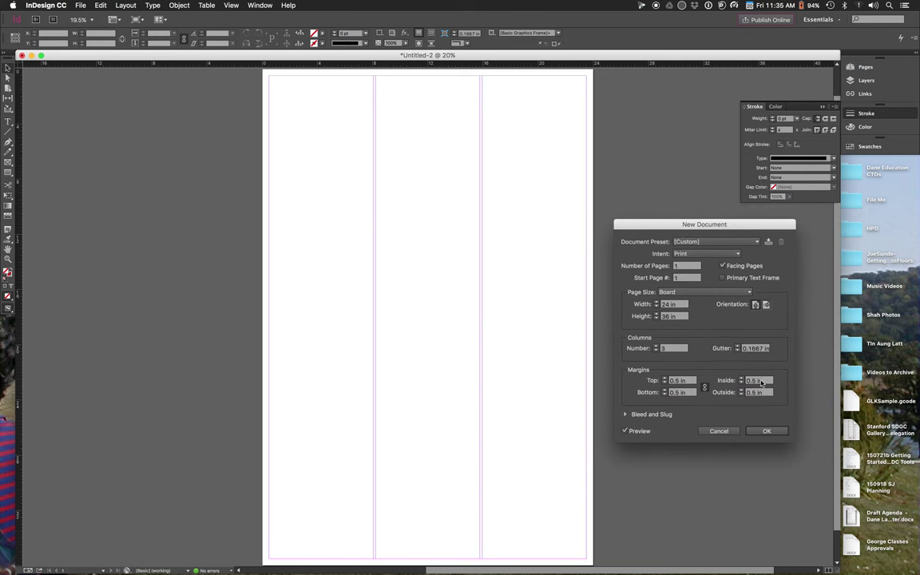
pyautogui.click(767, 432)
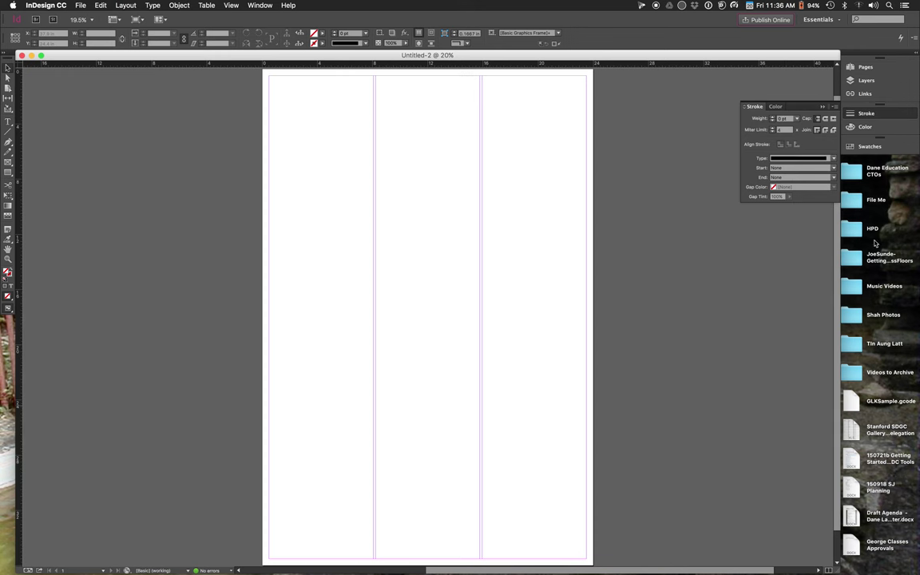
# - Open the A-Master spread and place horizontal guides on its left page at about 6.9 in and 30.4 in
pyautogui.click(867, 68)
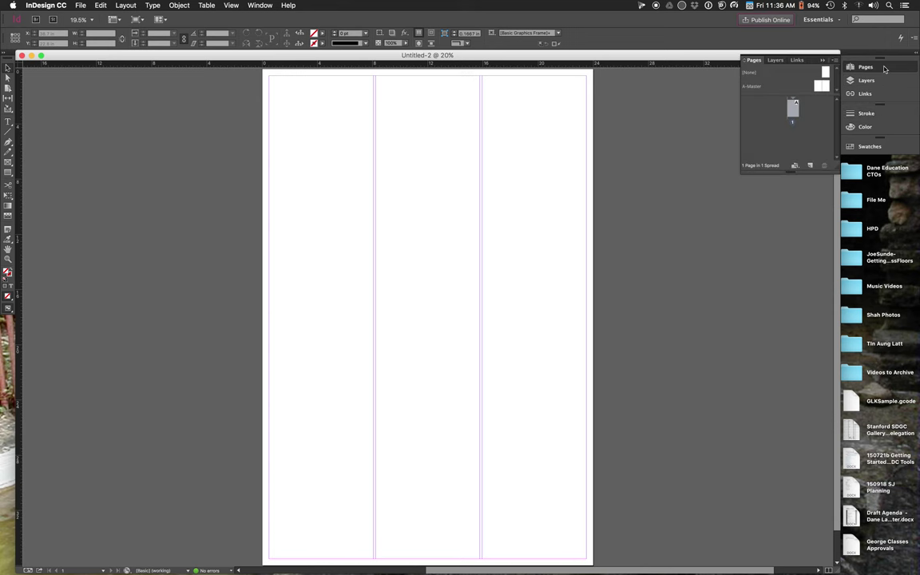
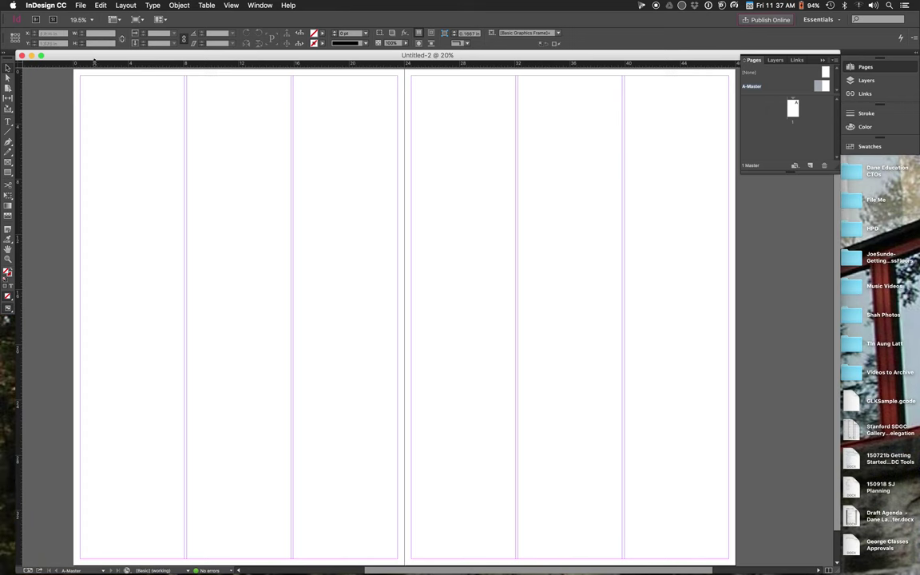
pyautogui.moveTo(95, 63); pyautogui.dragTo(102, 166)
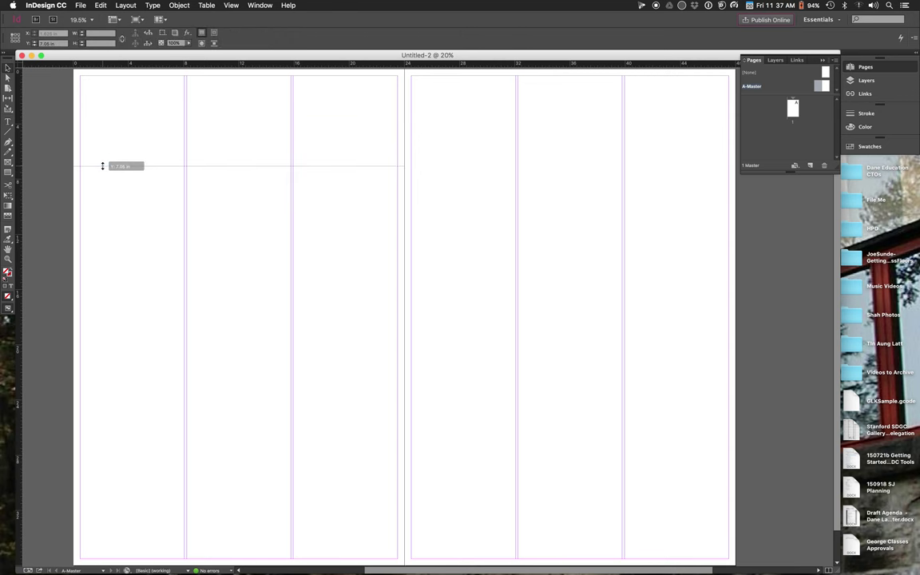
pyautogui.moveTo(102, 166); pyautogui.dragTo(103, 165)
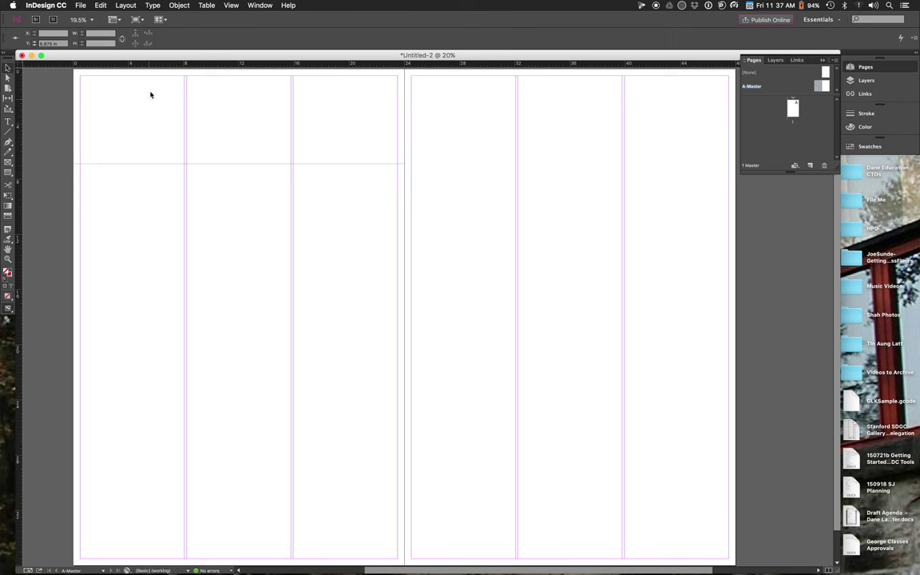
pyautogui.moveTo(143, 64); pyautogui.dragTo(157, 488)
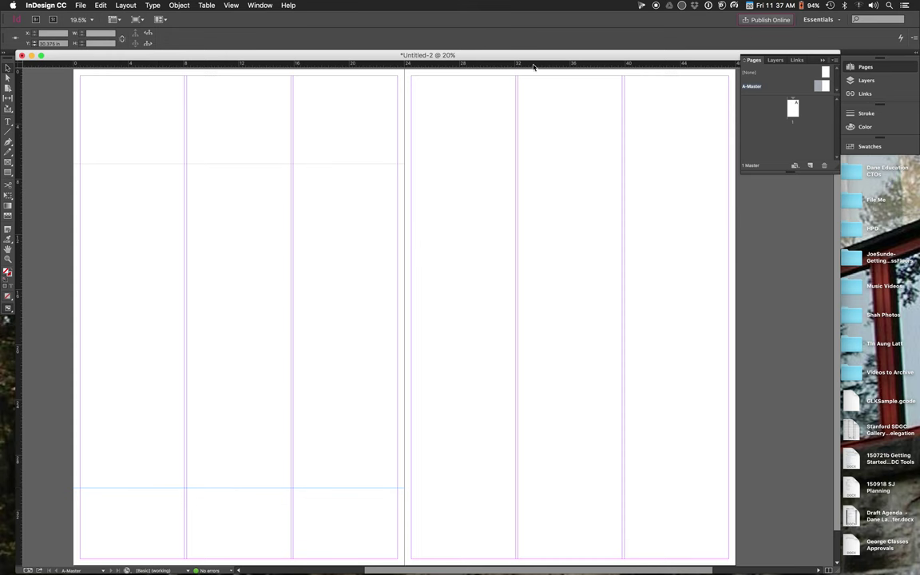
# - Add horizontal guides at about 6.9 in and 30.4 in on the right master page, plus a vertical guide at about 4.3 in on the left page
pyautogui.moveTo(535, 68); pyautogui.dragTo(524, 165)
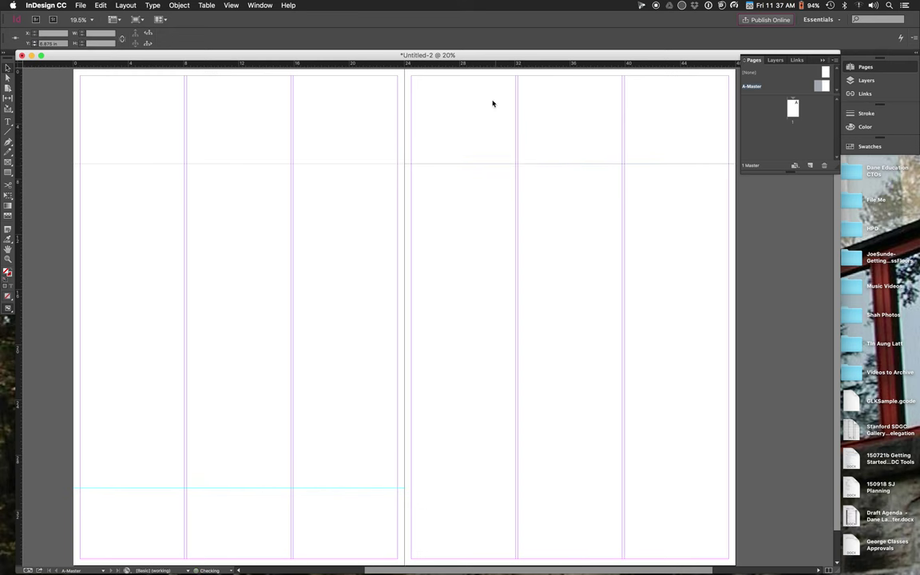
pyautogui.moveTo(429, 62); pyautogui.dragTo(460, 489)
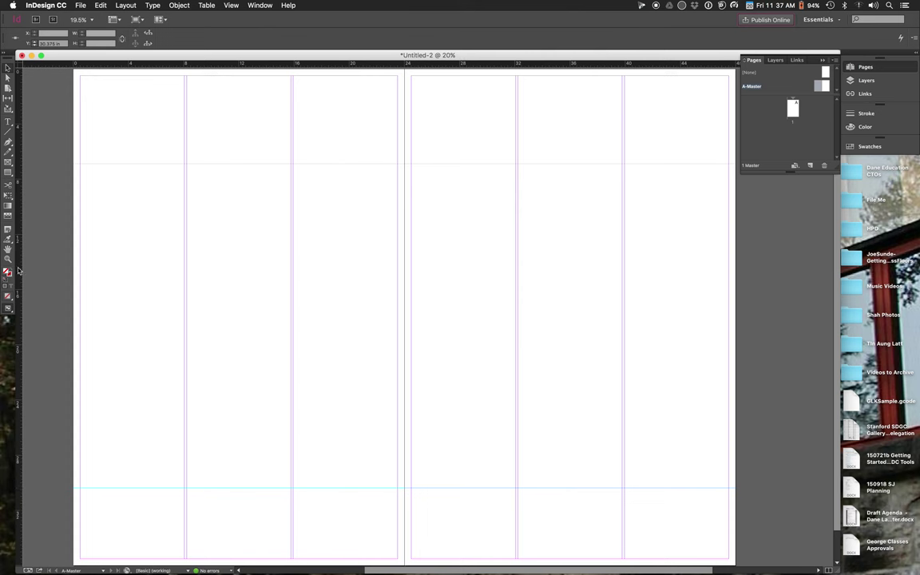
pyautogui.moveTo(18, 272); pyautogui.dragTo(132, 274)
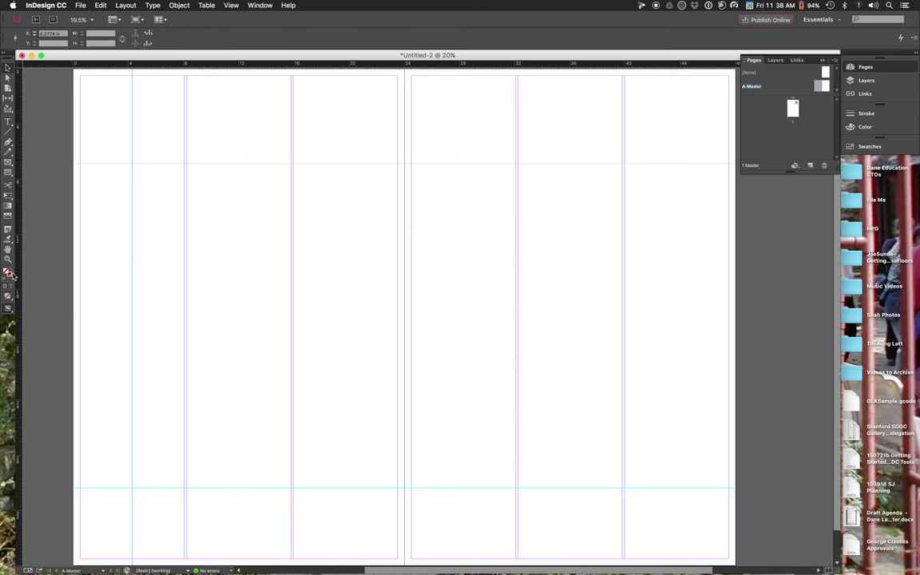
# - Draw a line about 23 in long between the left master page's margins at about 4.2 in down, with a 5 pt stroke
pyautogui.click(8, 133)
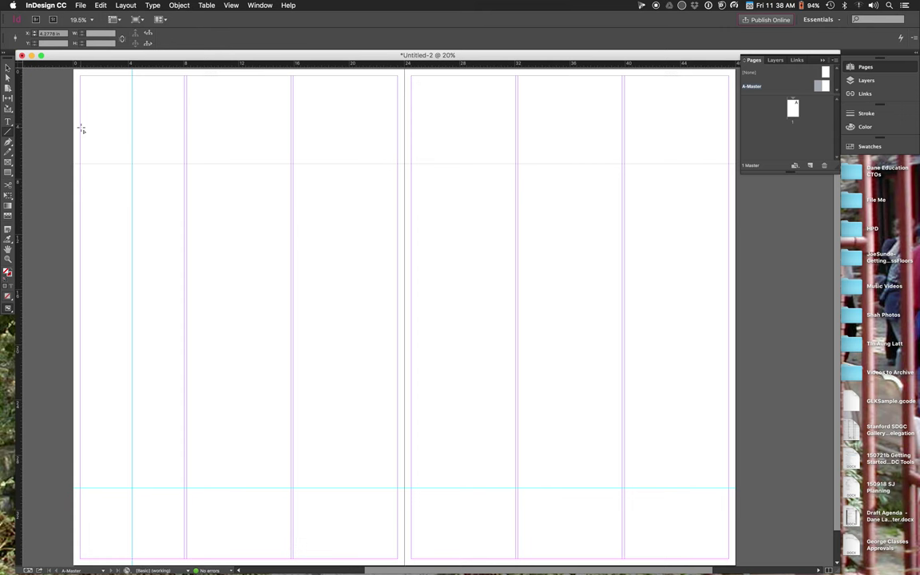
pyautogui.moveTo(81, 129); pyautogui.dragTo(398, 131)
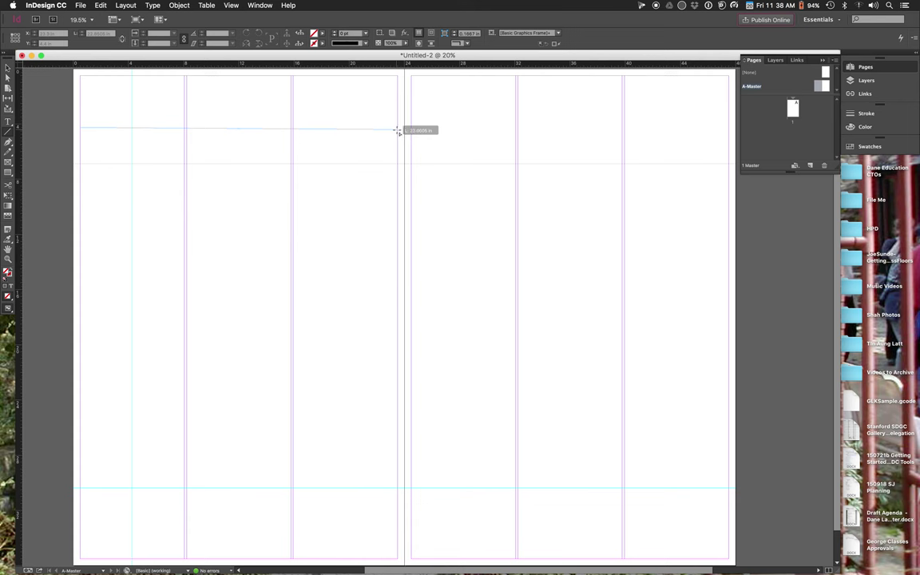
pyautogui.moveTo(397, 131); pyautogui.dragTo(398, 132)
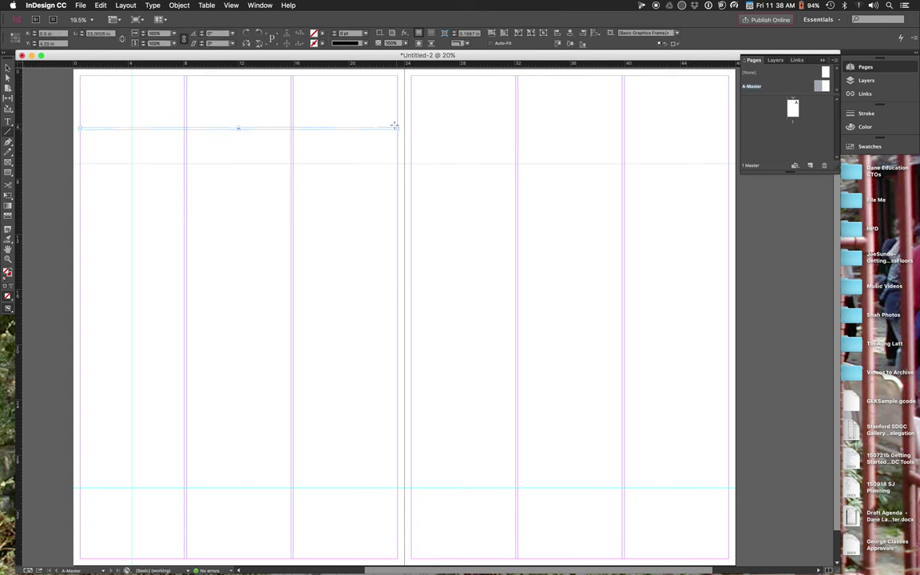
pyautogui.click(365, 34)
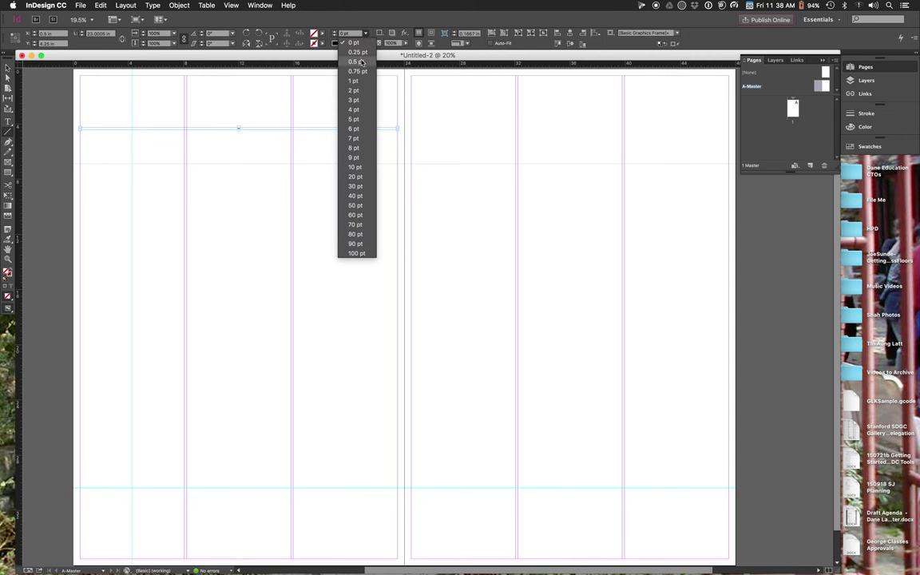
pyautogui.click(353, 120)
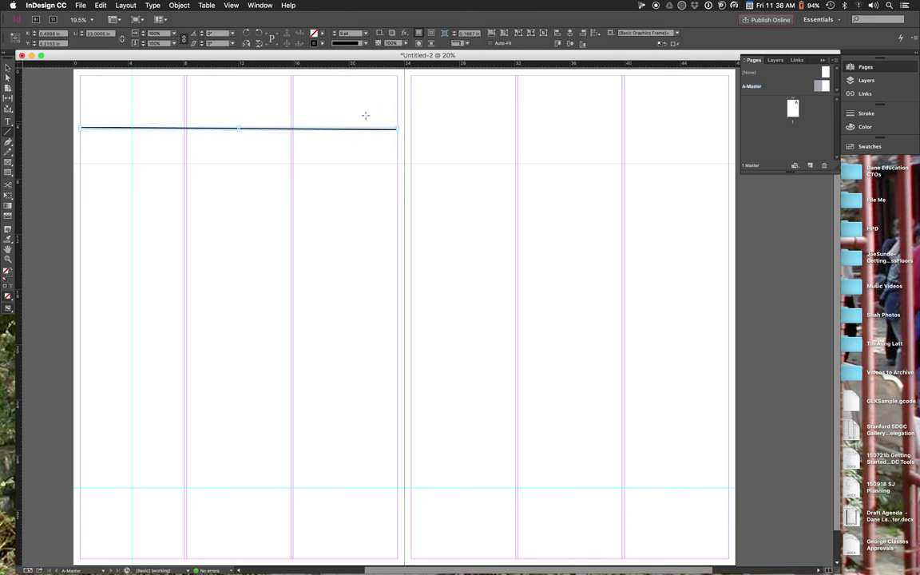
# - Keep the line's stroke type solid, try cyan, and color the stroke red with the C=15 M=100 Y=100 K=0 swatch
pyautogui.click(367, 45)
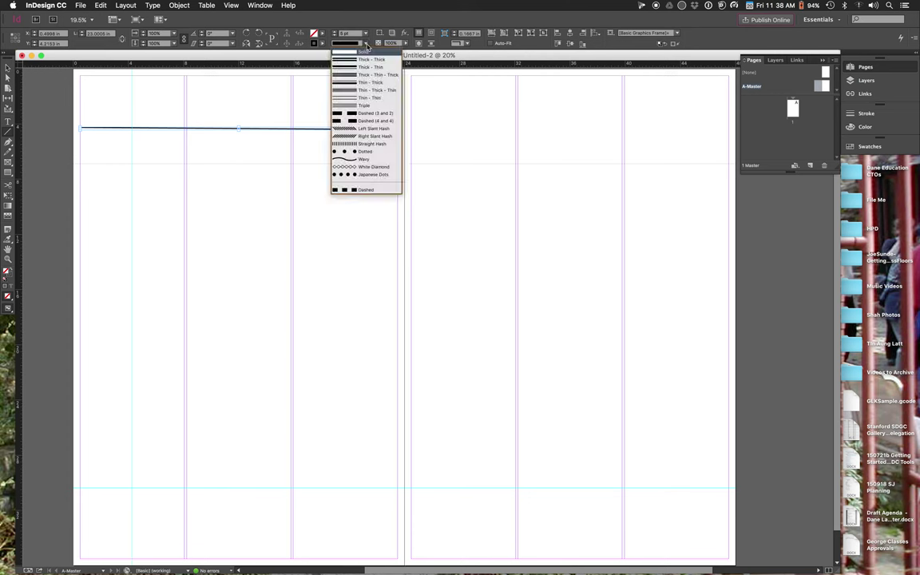
pyautogui.click(354, 53)
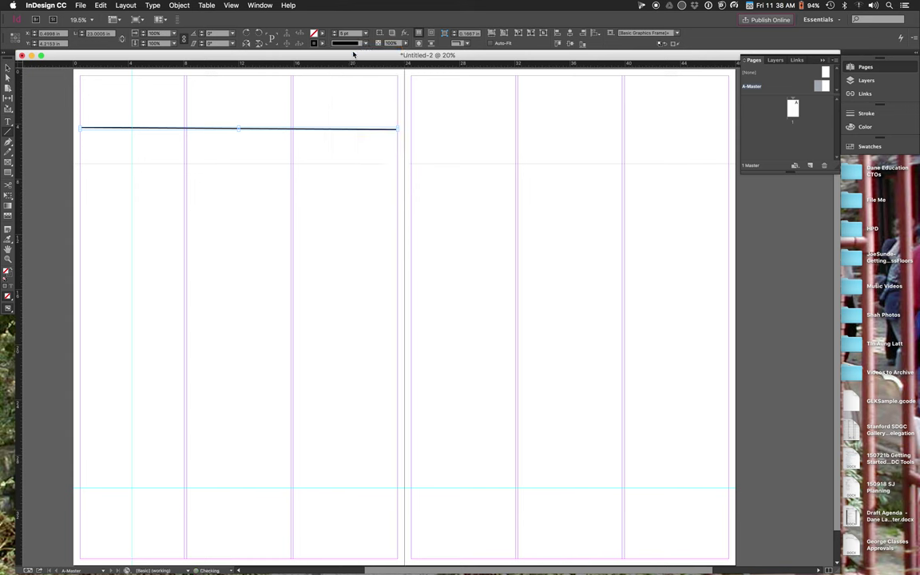
pyautogui.click(324, 45)
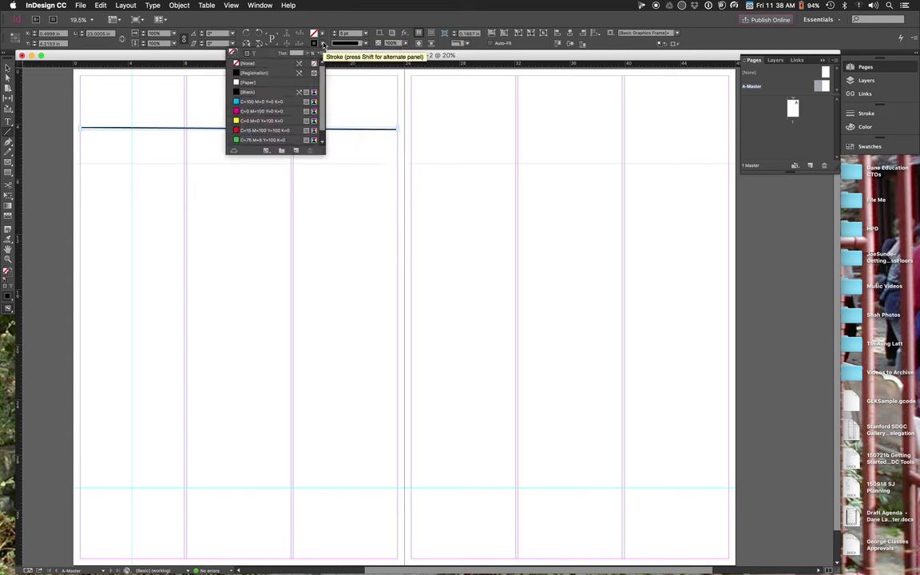
pyautogui.click(276, 102)
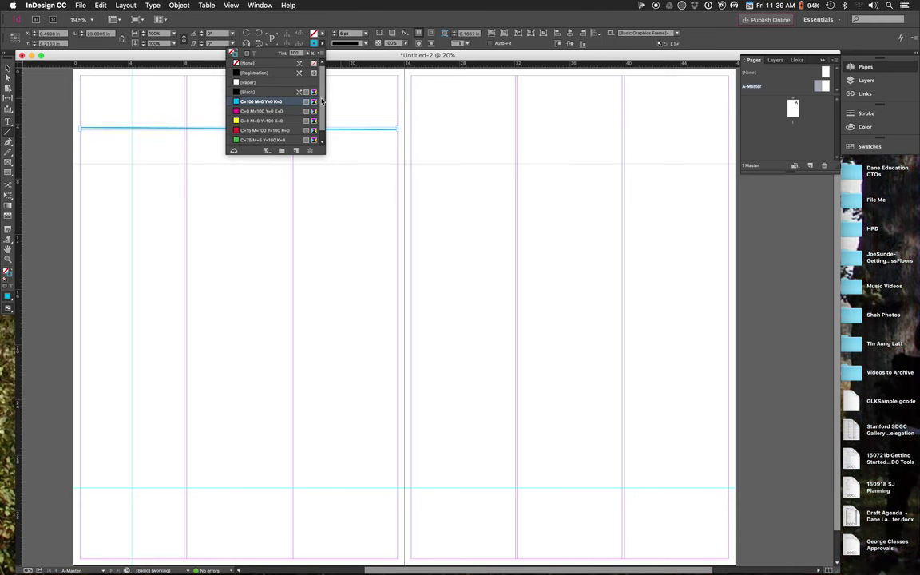
pyautogui.click(253, 131)
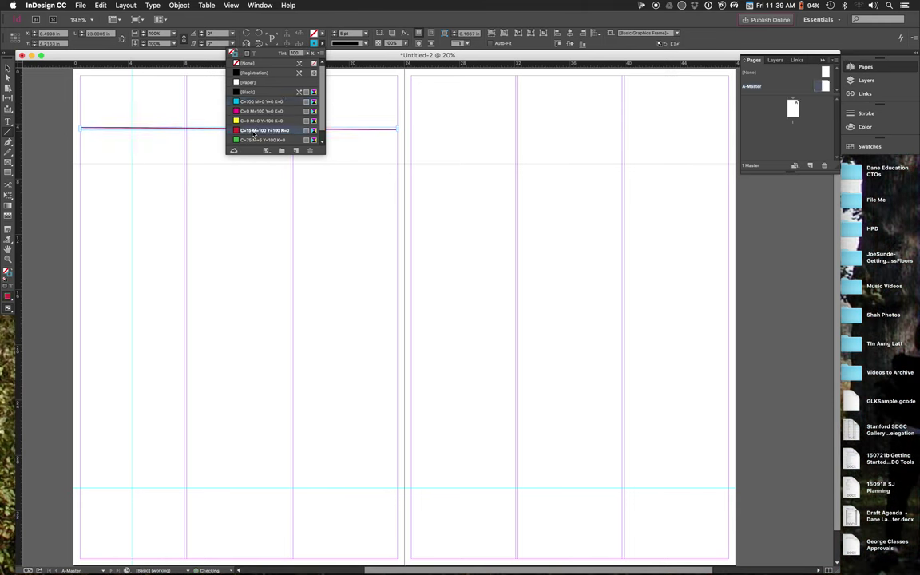
pyautogui.click(365, 100)
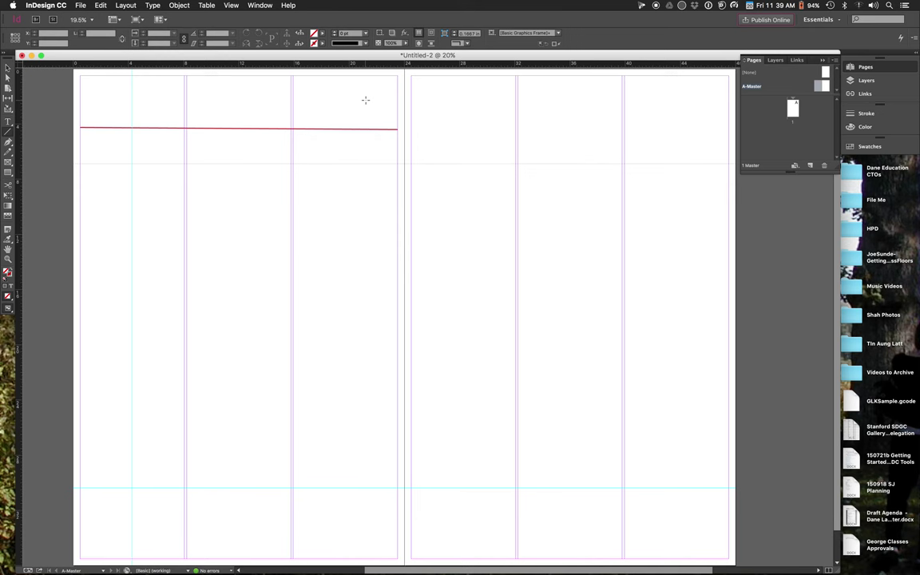
# - Thicken the red line on the left master page to a 50 pt stroke
pyautogui.click(7, 67)
pyautogui.click(151, 130)
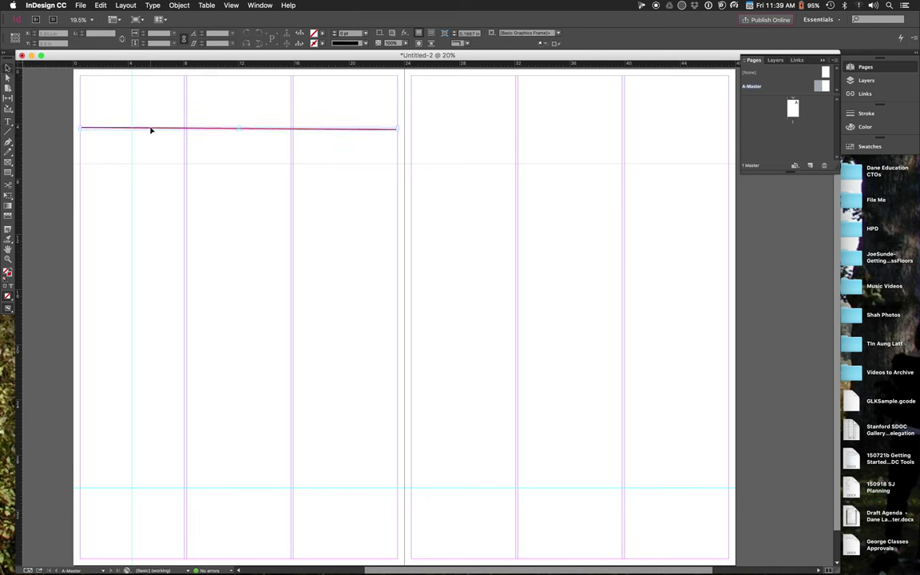
pyautogui.click(366, 35)
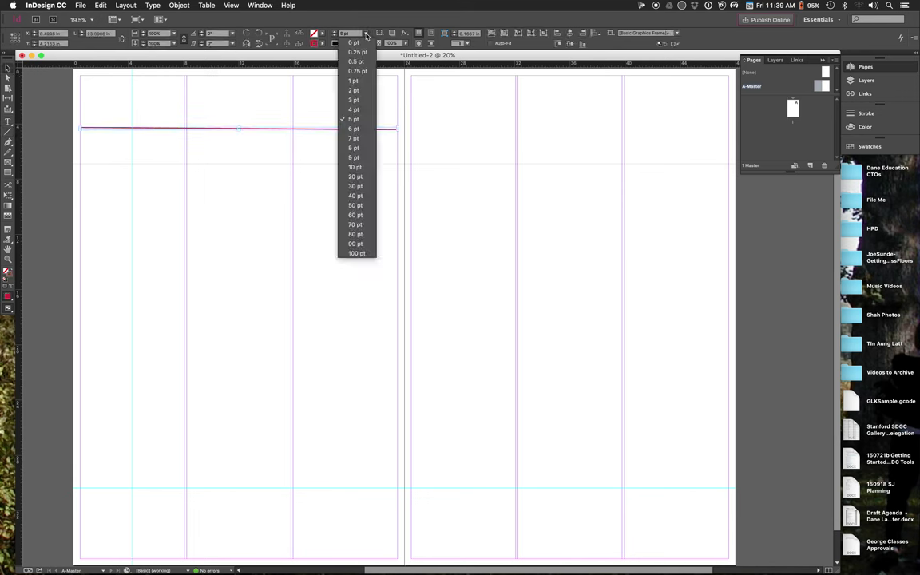
pyautogui.click(354, 206)
pyautogui.click(345, 215)
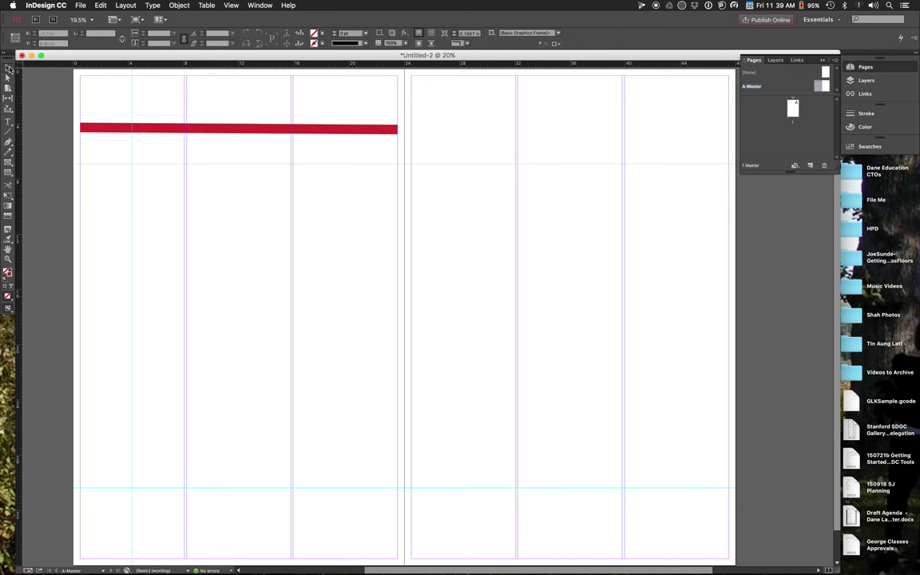
# - Duplicate the red line and place the copy between the right master page's margins, level with the original
pyautogui.click(108, 134)
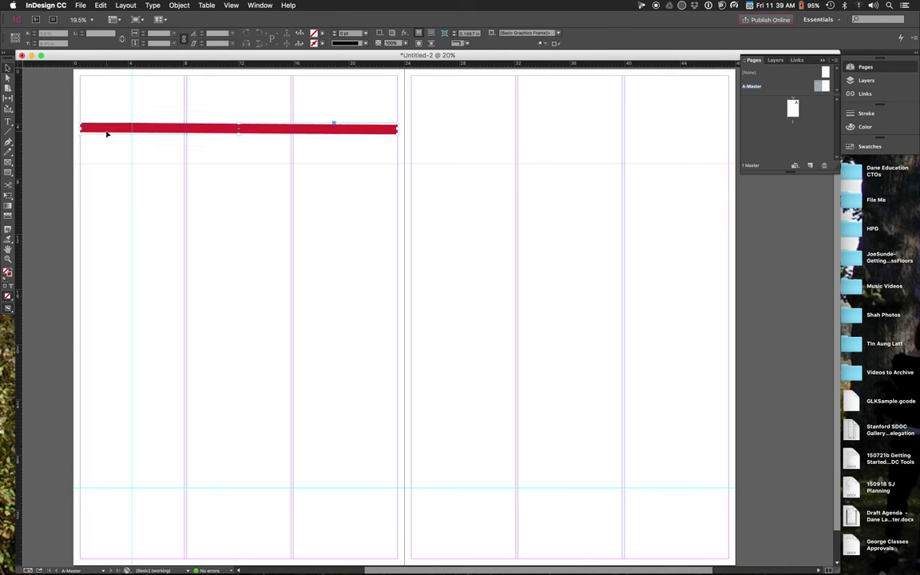
pyautogui.press('super+v')
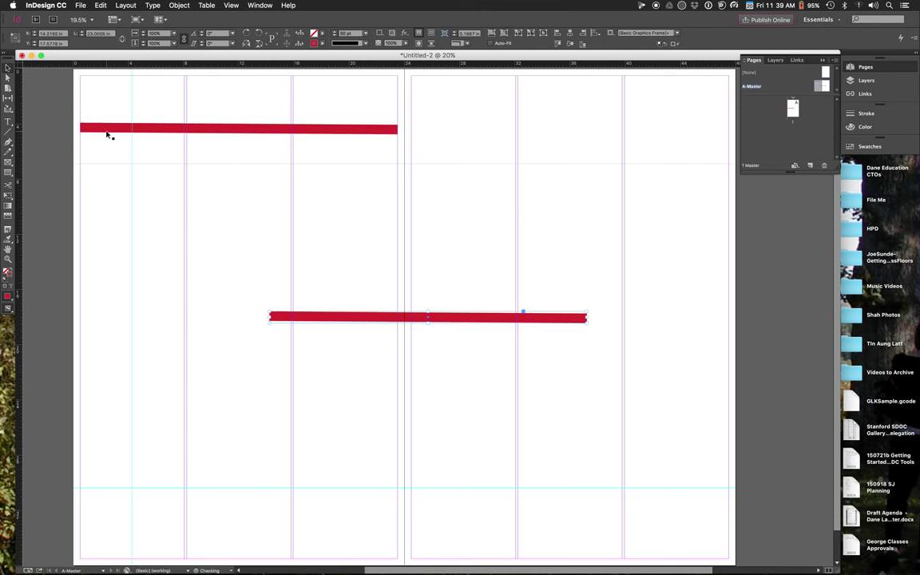
pyautogui.moveTo(402, 304); pyautogui.dragTo(516, 138)
pyautogui.click(485, 232)
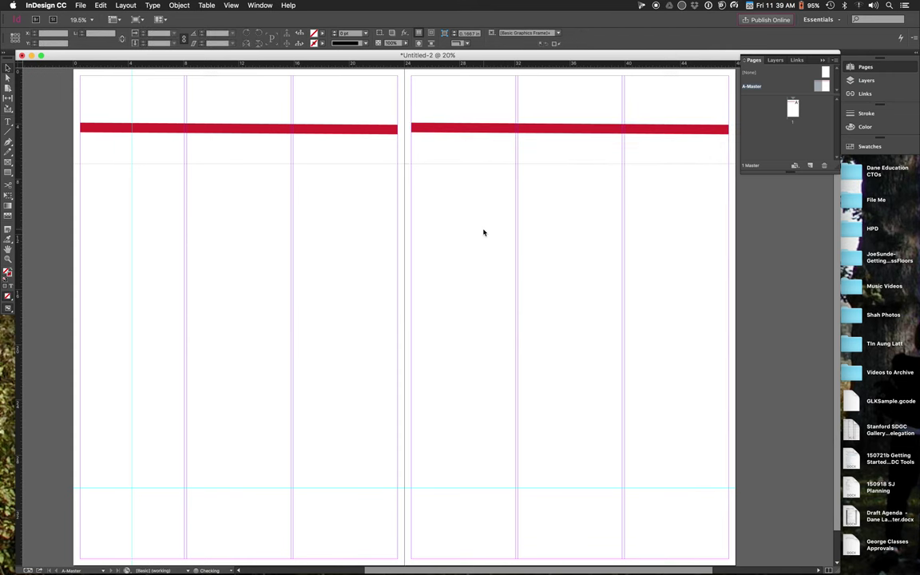
# - Move the upper horizontal guides on both master pages down to about 10.15 in and align them with each other
pyautogui.moveTo(462, 165); pyautogui.dragTo(464, 209)
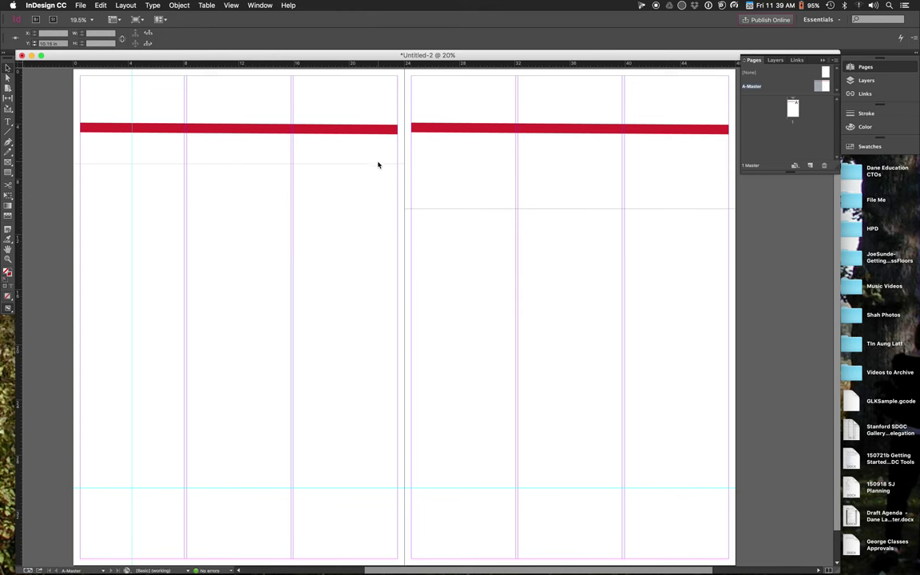
pyautogui.moveTo(379, 163); pyautogui.dragTo(379, 208)
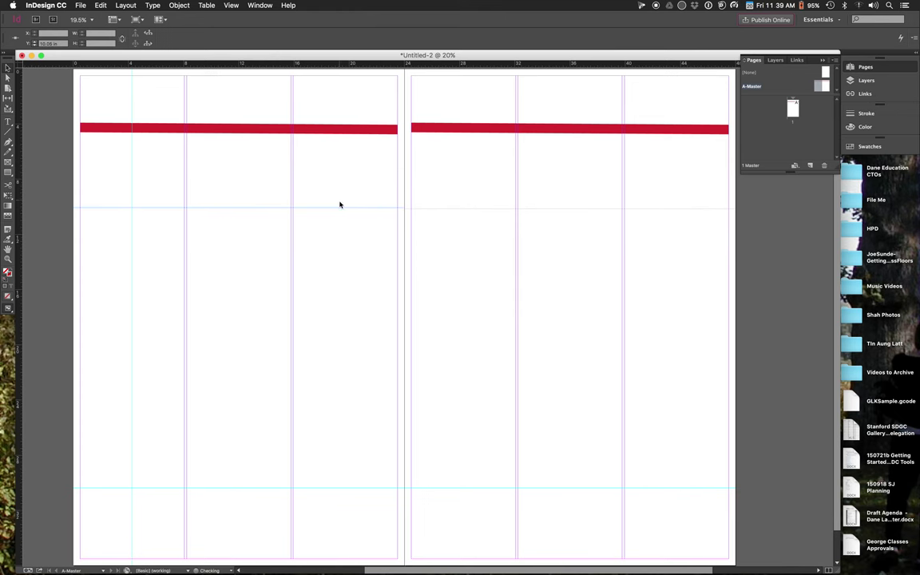
pyautogui.moveTo(340, 210); pyautogui.dragTo(338, 209)
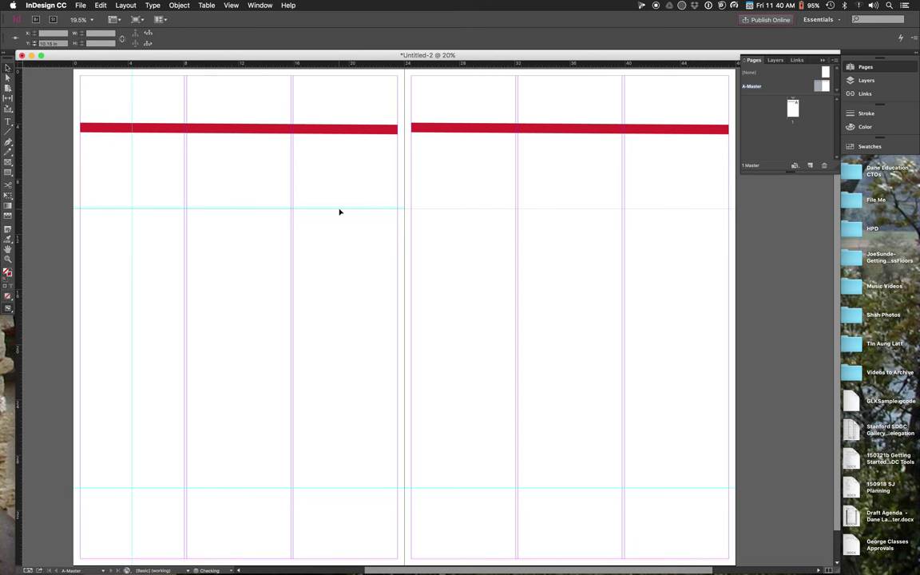
pyautogui.click(331, 239)
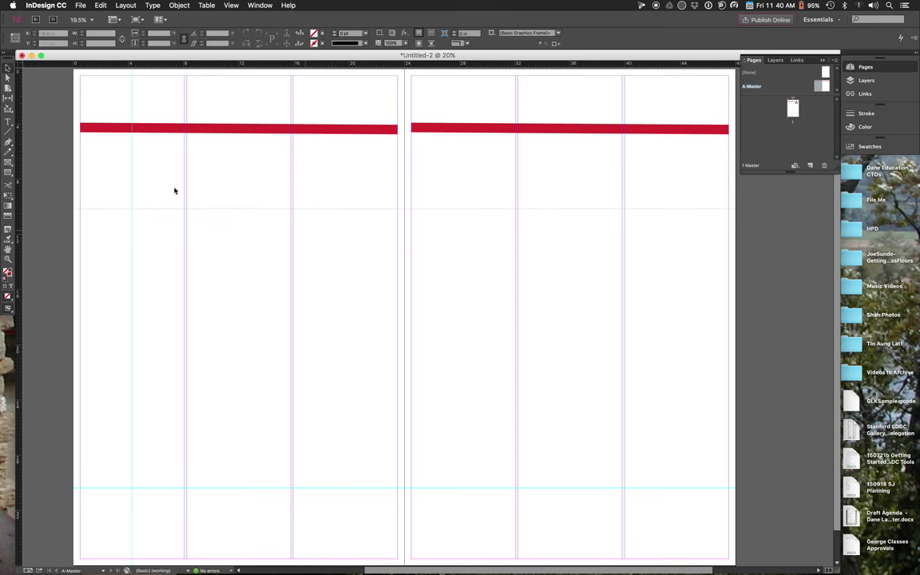
# - Set the Type tool's font to Marker Felt Thin at 36 pt
pyautogui.click(8, 122)
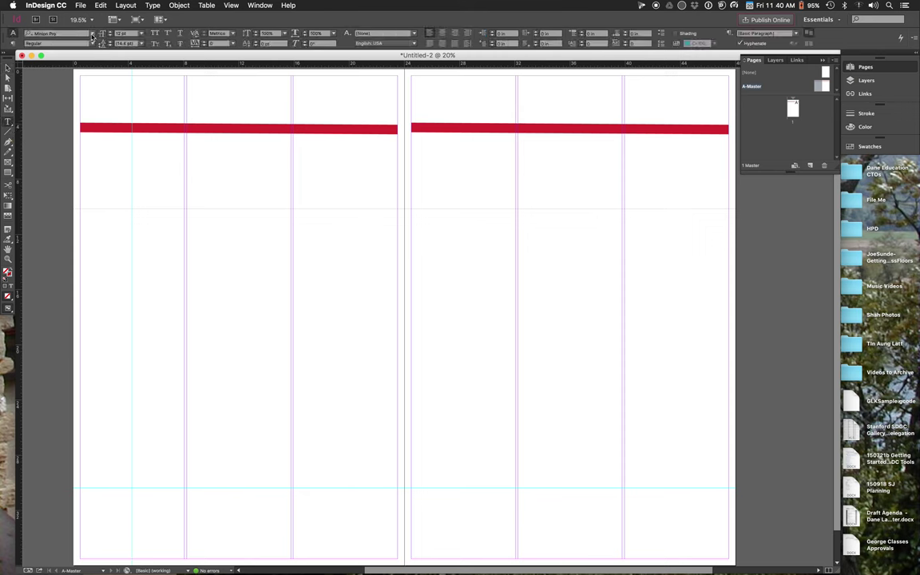
pyautogui.click(92, 36)
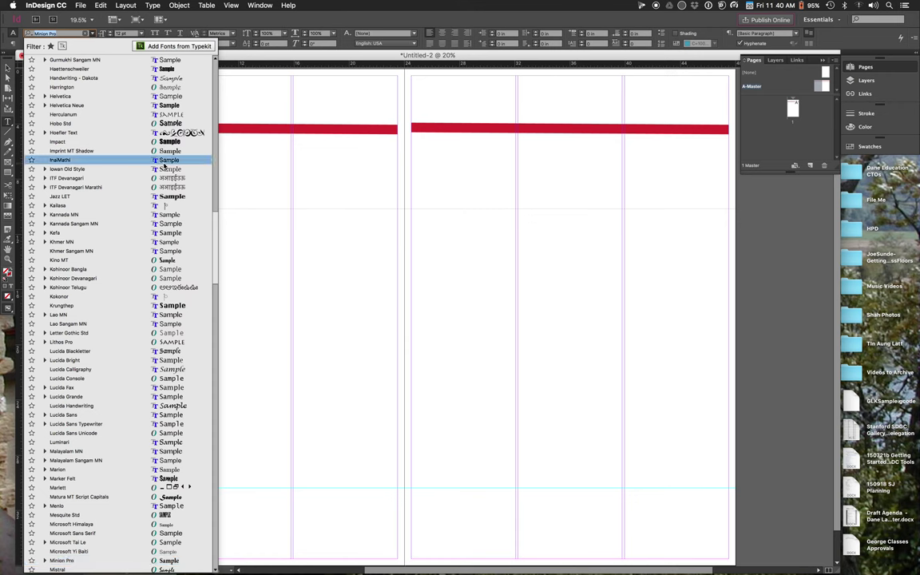
pyautogui.click(173, 478)
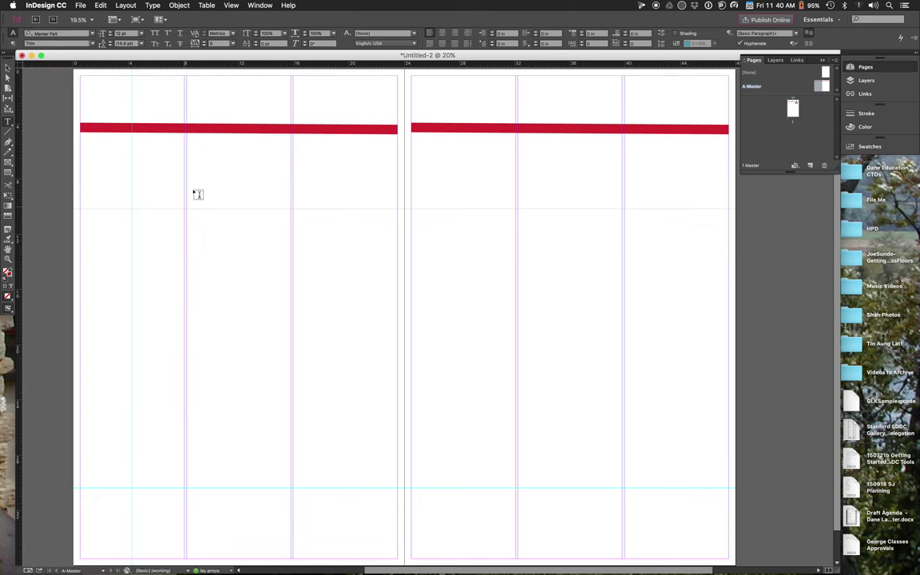
pyautogui.click(143, 34)
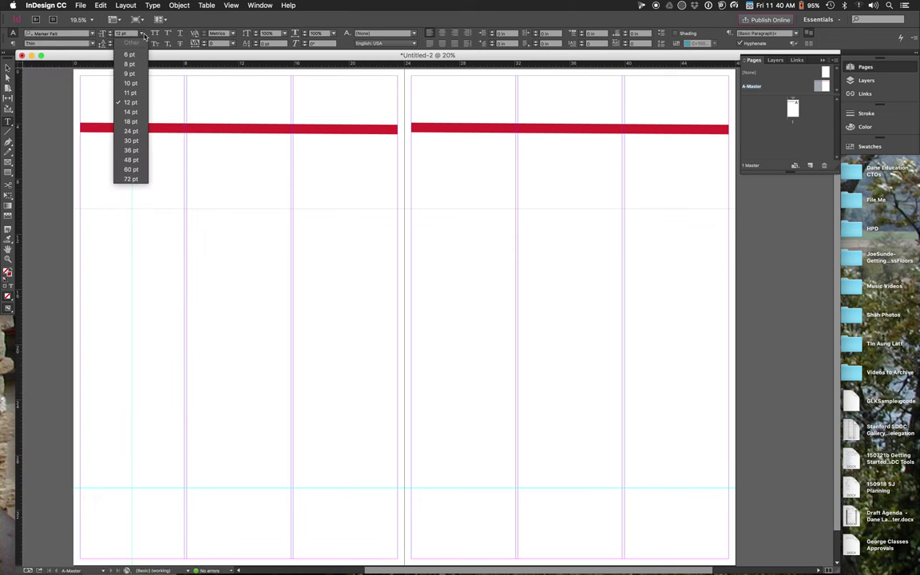
pyautogui.click(131, 151)
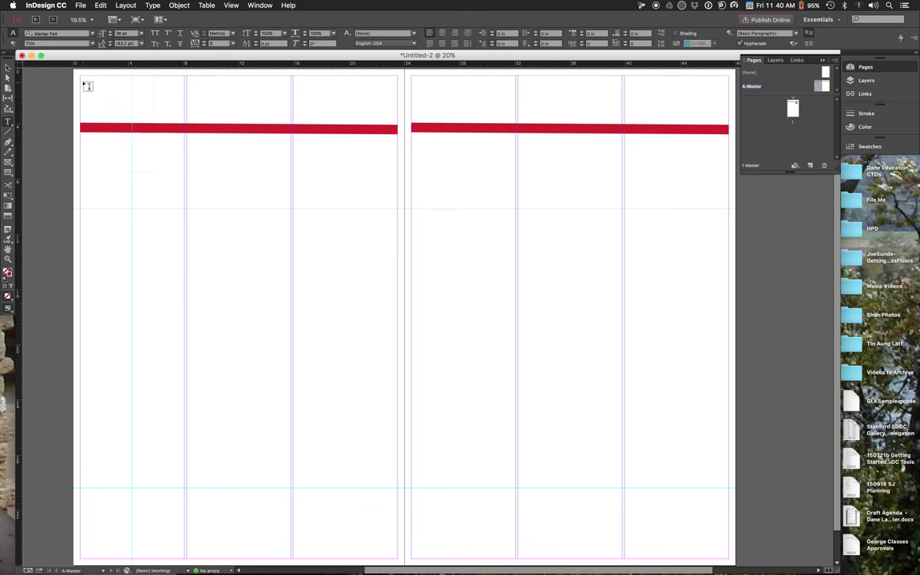
# - Enter the owner's first name and "Project" as a title in a frame about 14.25 x 3.1 in above the left line, sized 72 pt
pyautogui.moveTo(80, 78); pyautogui.dragTo(278, 119)
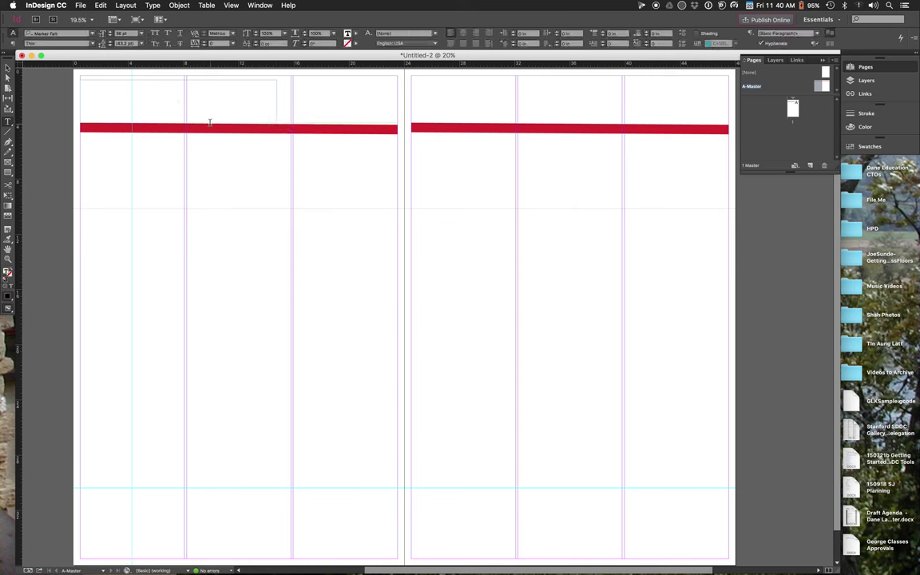
pyautogui.write("Glenn's Project")
pyautogui.moveTo(123, 83); pyautogui.dragTo(70, 83)
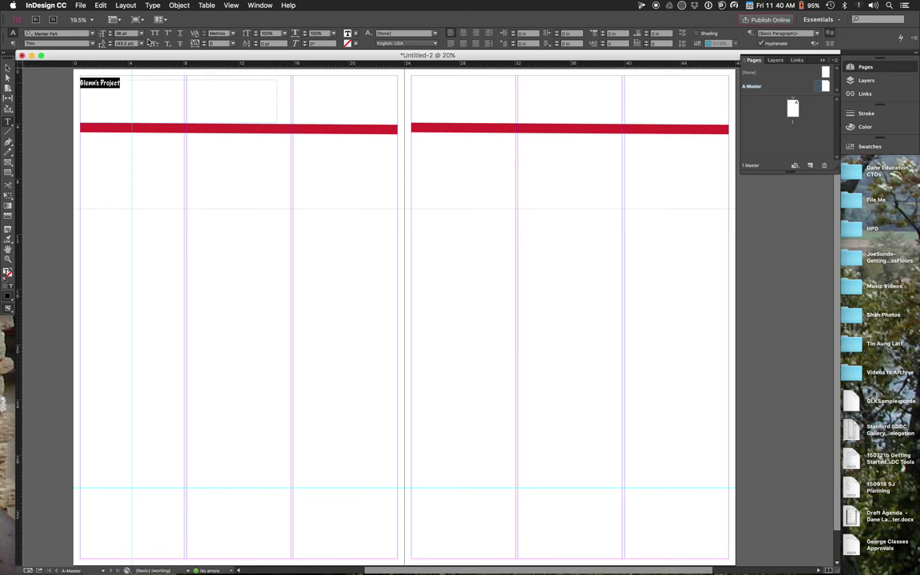
pyautogui.click(142, 35)
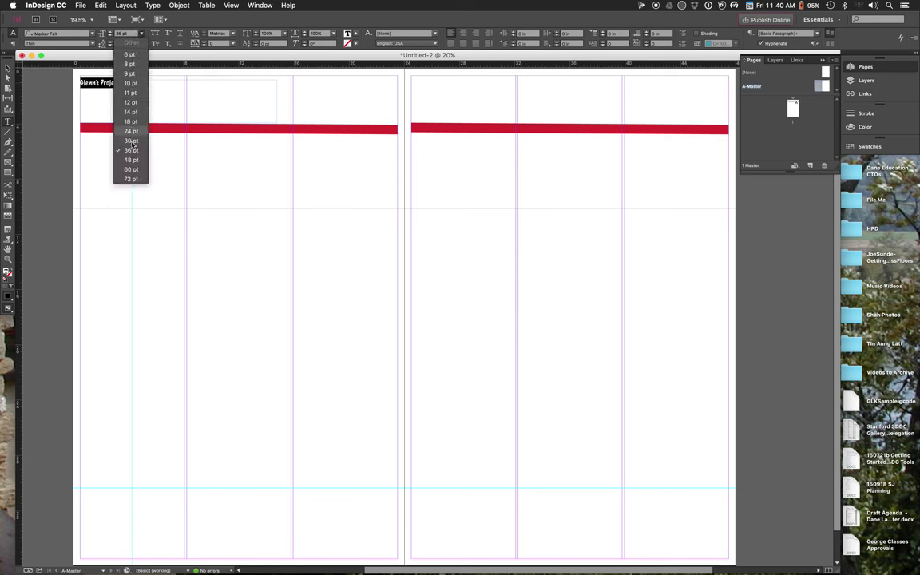
pyautogui.click(133, 179)
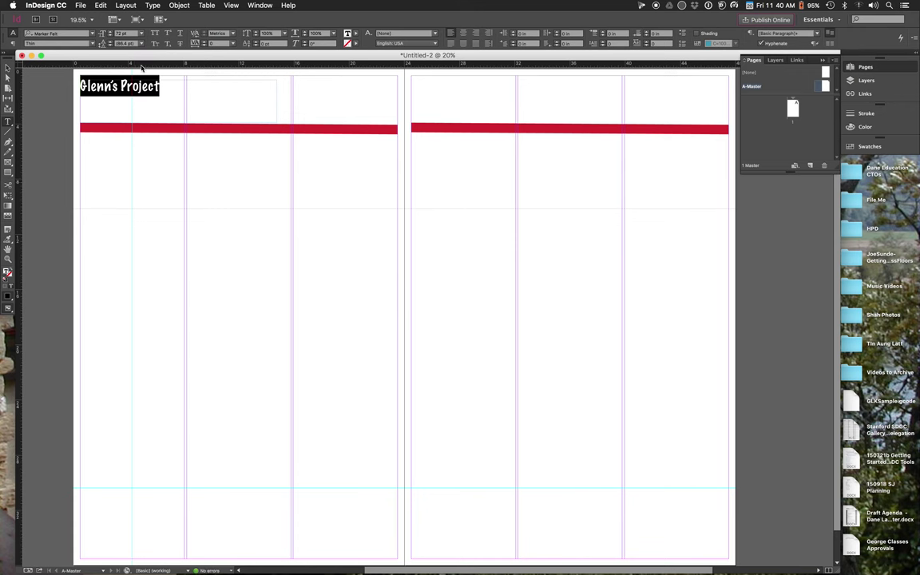
# - Color the project title text red with the C=15 M=100 Y=100 K=0 swatch
pyautogui.click(7, 69)
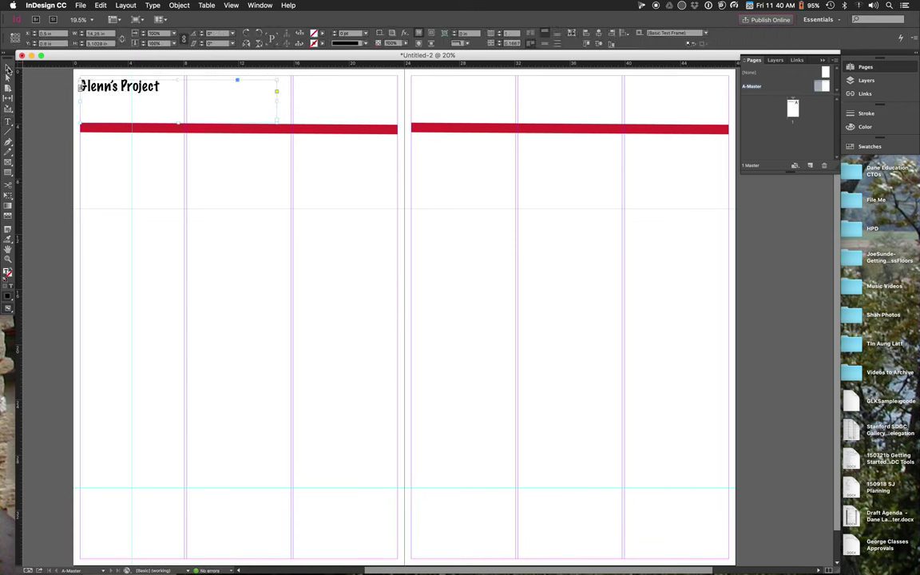
pyautogui.moveTo(84, 83)
pyautogui.mouseDown()
pyautogui.moveTo(97, 103)
pyautogui.moveTo(95, 93)
pyautogui.mouseUp()
pyautogui.doubleClick(136, 95)
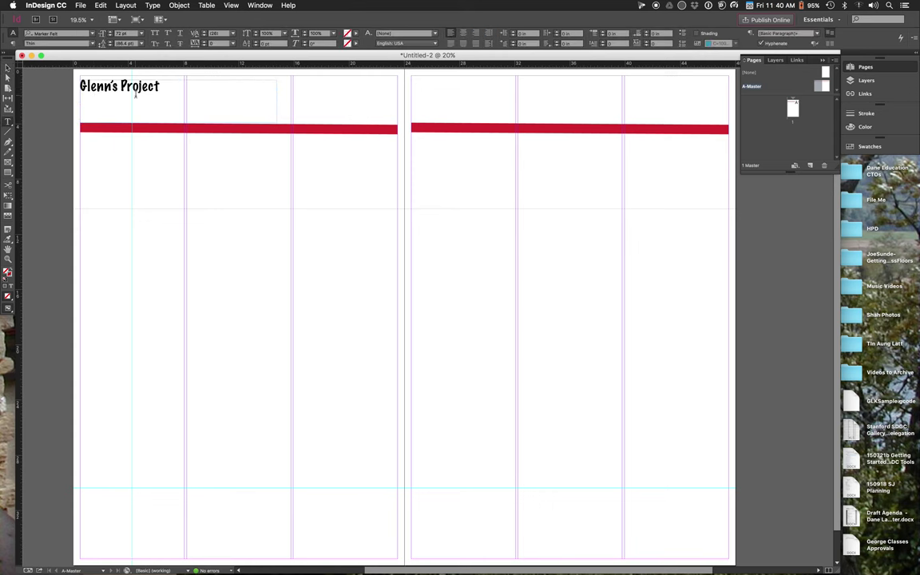
pyautogui.moveTo(160, 86); pyautogui.dragTo(71, 72)
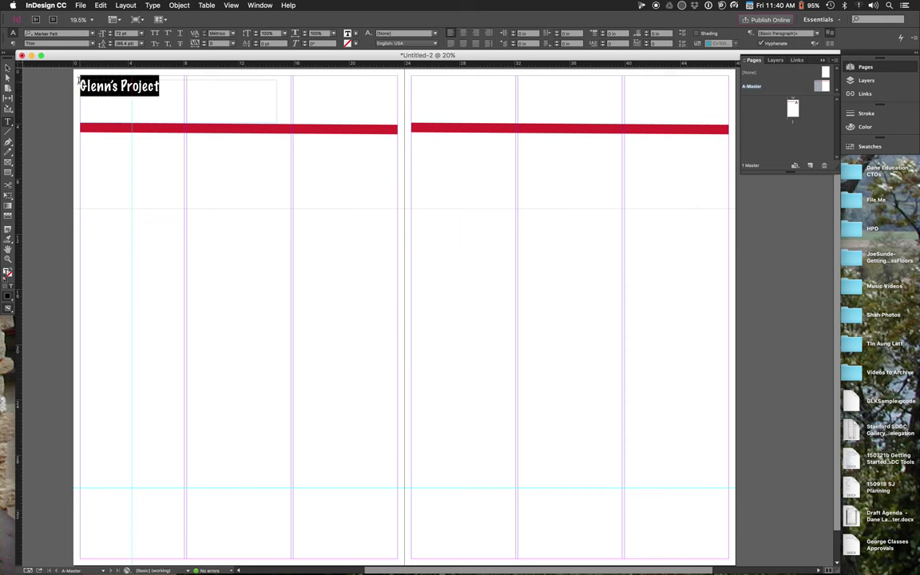
pyautogui.click(357, 36)
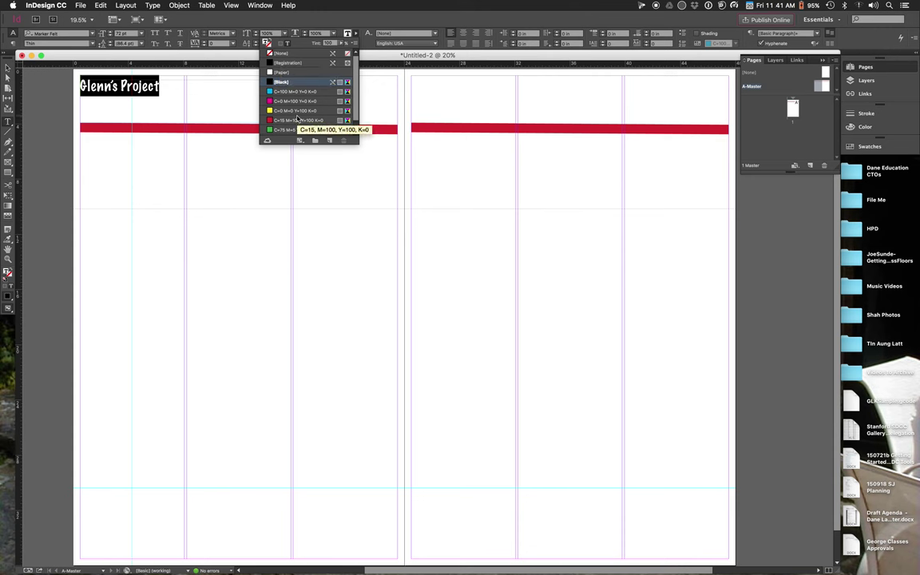
pyautogui.click(295, 120)
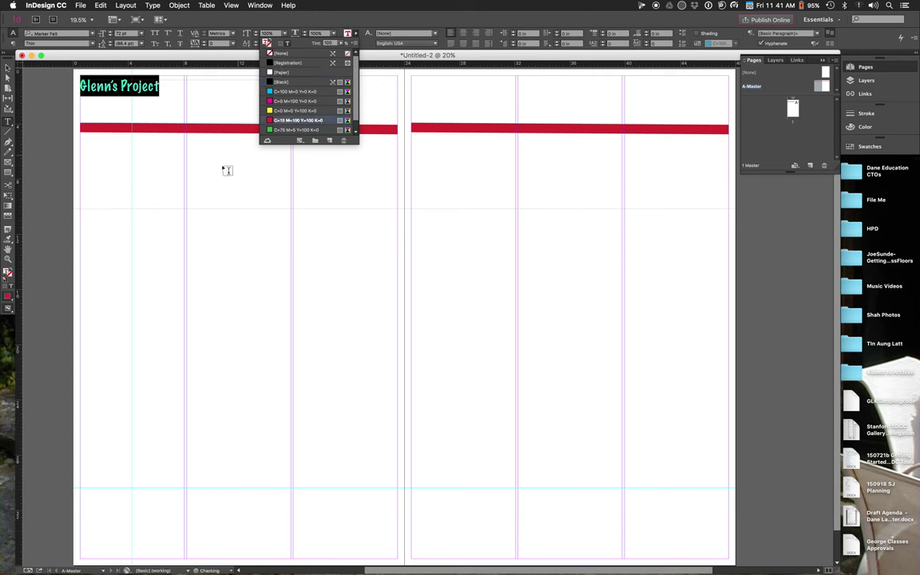
# - Duplicate the project title frame and position the copy above the red line at the left margin of the right-hand master page
pyautogui.click(172, 204)
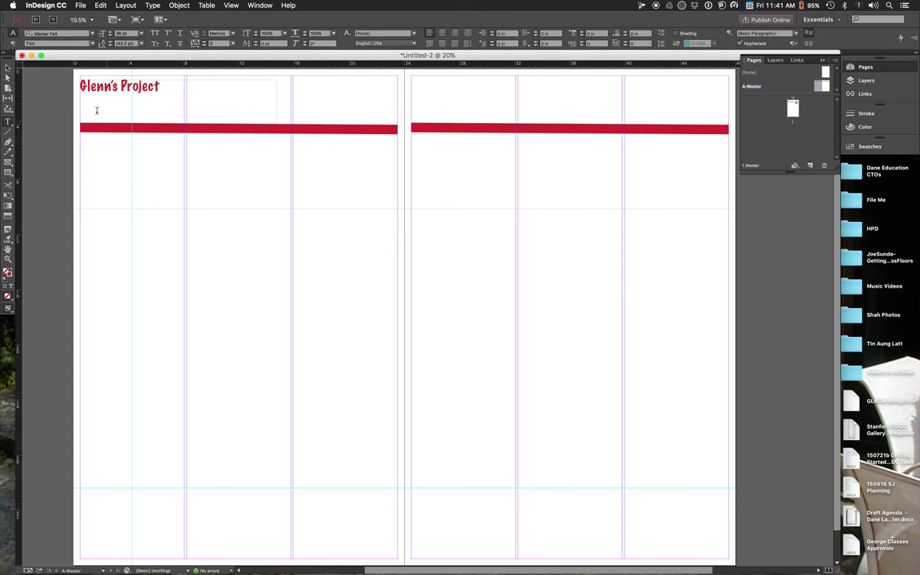
pyautogui.click(7, 68)
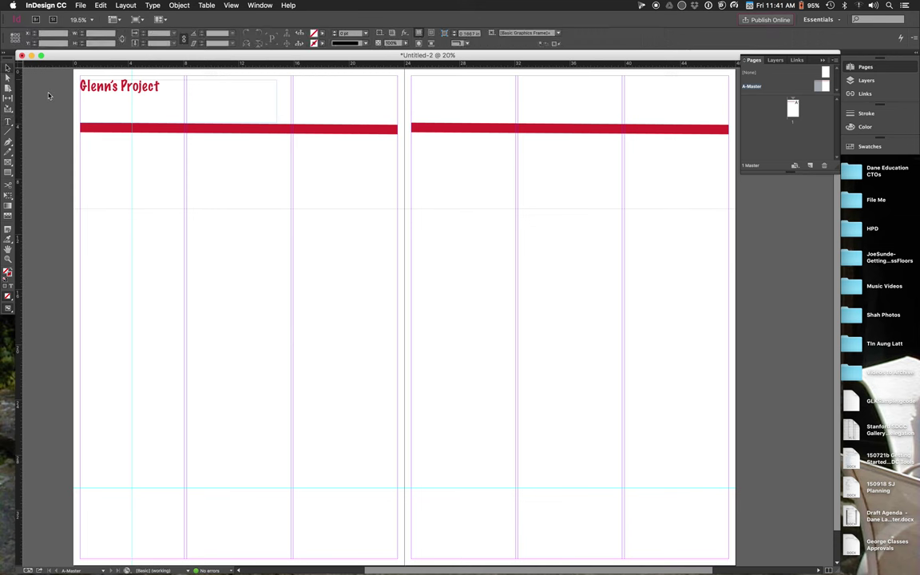
pyautogui.click(118, 90)
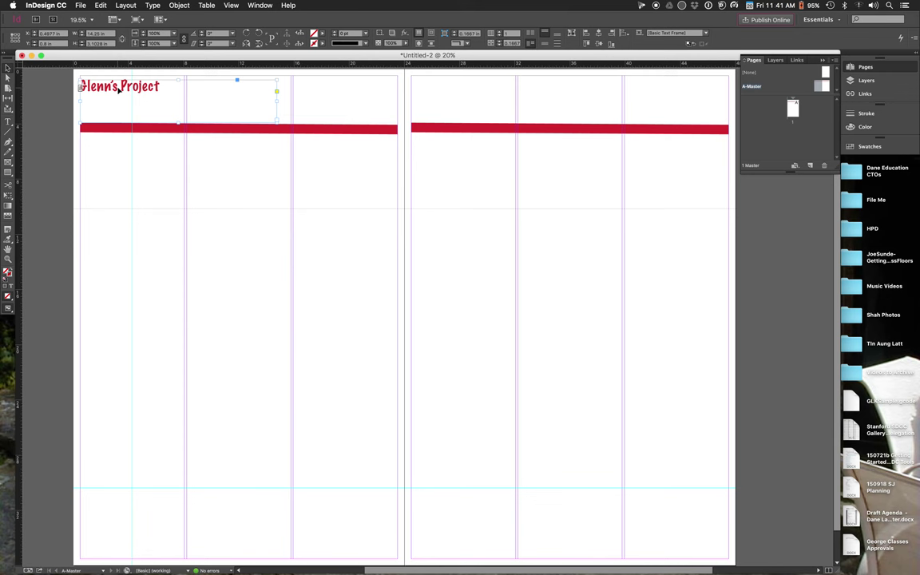
pyautogui.click(6, 70)
pyautogui.press('super+v')
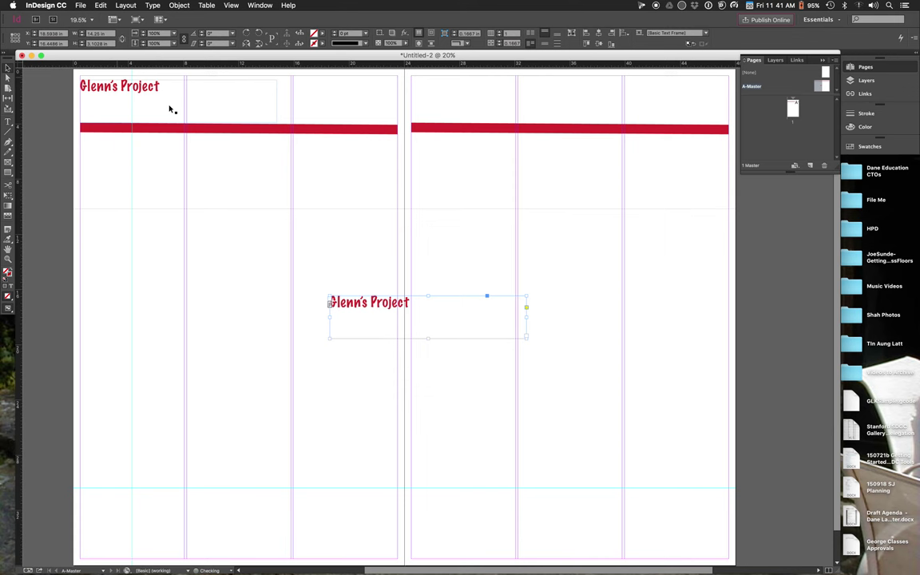
pyautogui.moveTo(335, 300); pyautogui.dragTo(443, 97)
pyautogui.click(444, 205)
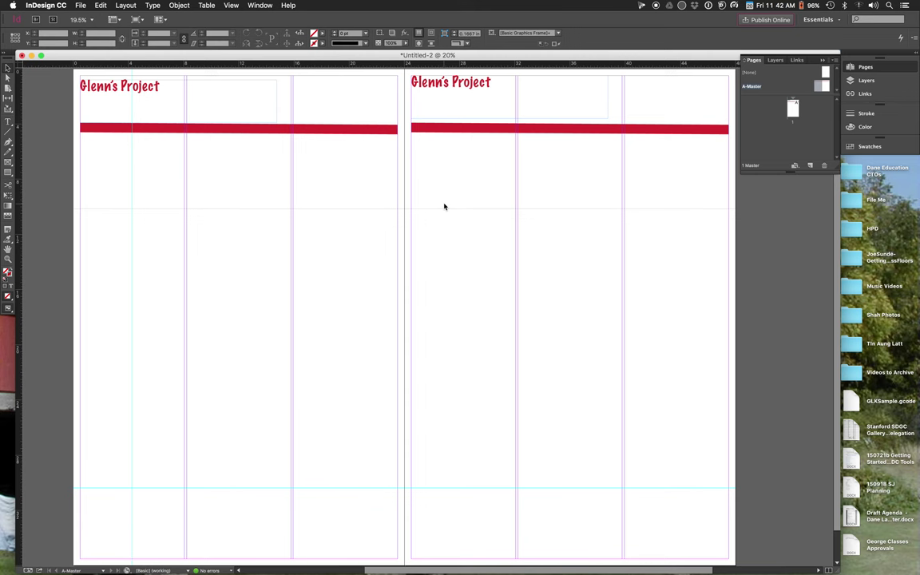
# - Switch from the A-Master spread to document page 1
pyautogui.click(794, 109)
pyautogui.doubleClick(795, 109)
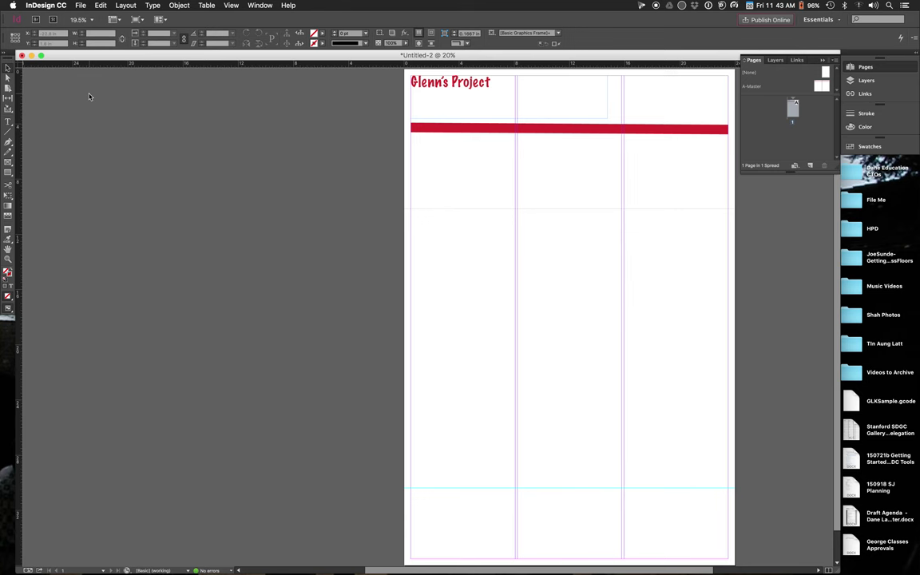
pyautogui.hscroll(-10, 80, 62)
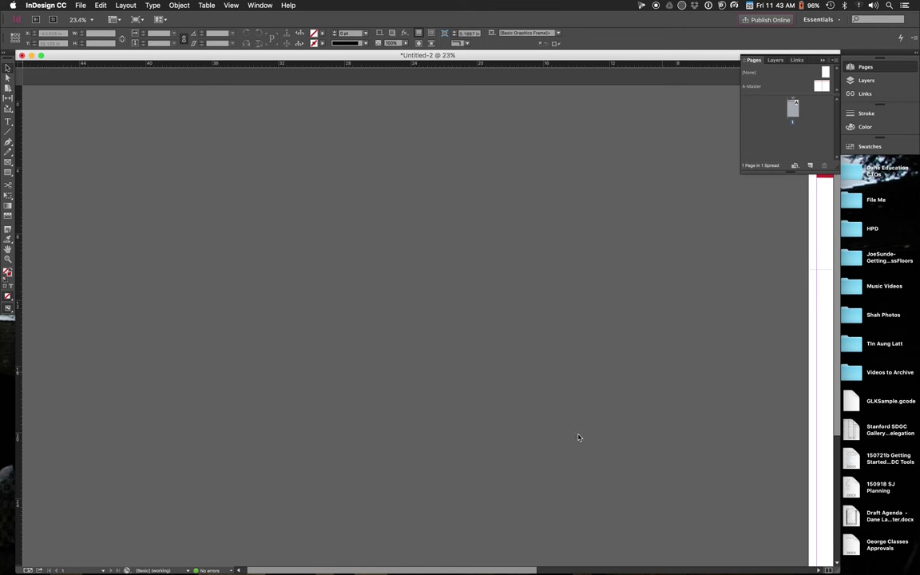
pyautogui.moveTo(478, 567); pyautogui.dragTo(700, 568)
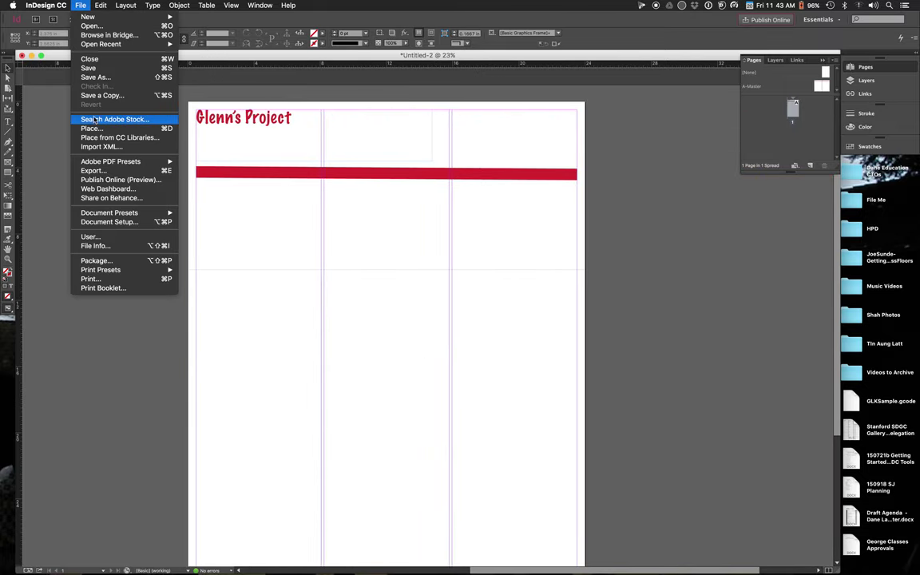
# - Start placing an image file and browse to Session 8 inside Dropbox > Stanford > CEE 1A
pyautogui.click(91, 129)
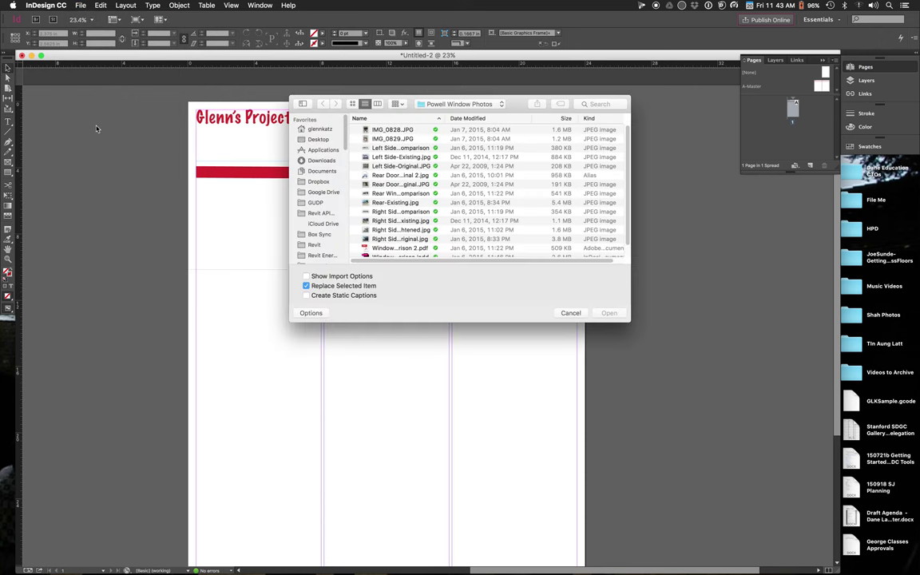
pyautogui.click(452, 105)
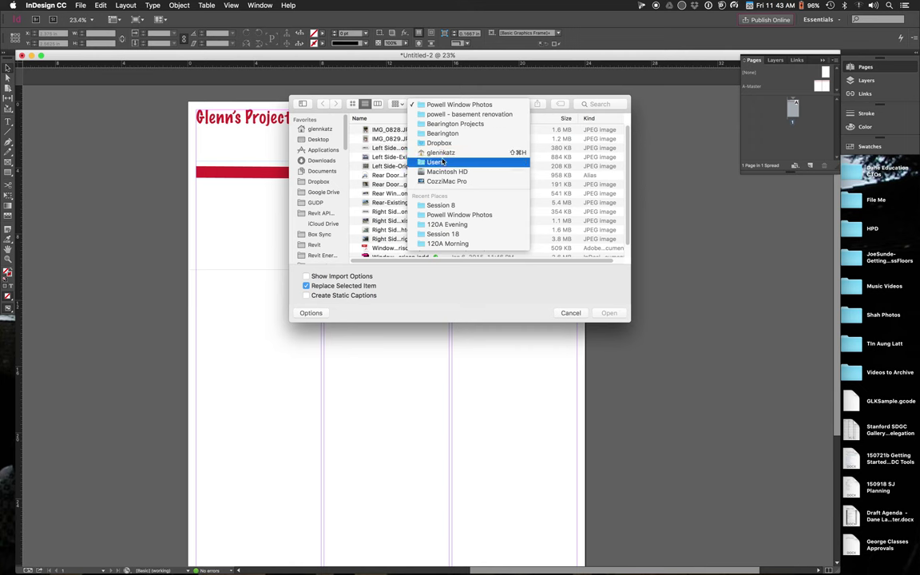
pyautogui.click(441, 143)
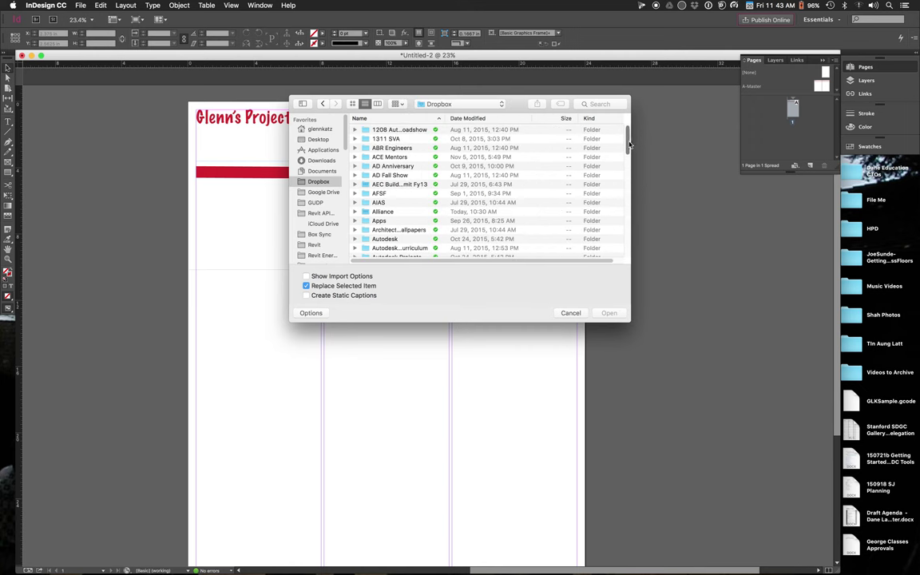
pyautogui.moveTo(629, 143); pyautogui.dragTo(629, 256)
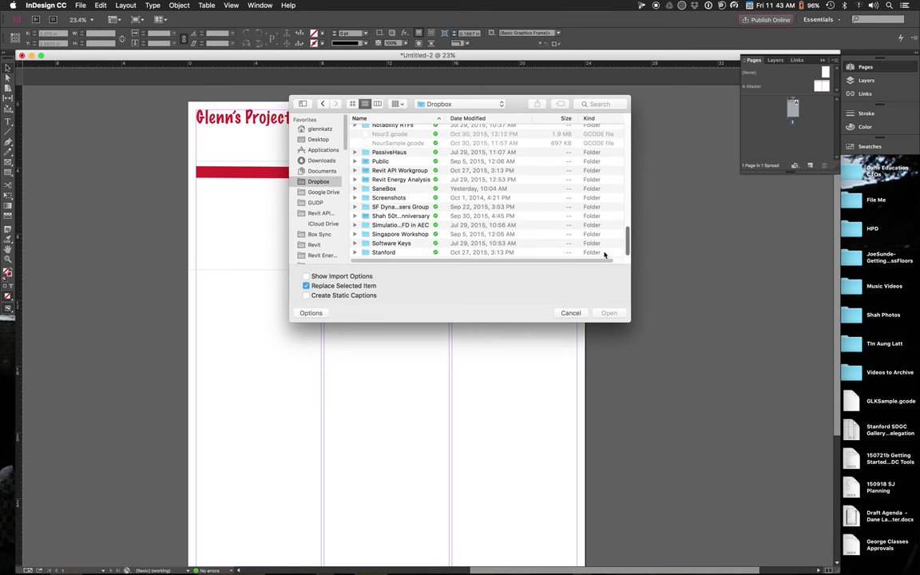
pyautogui.doubleClick(395, 253)
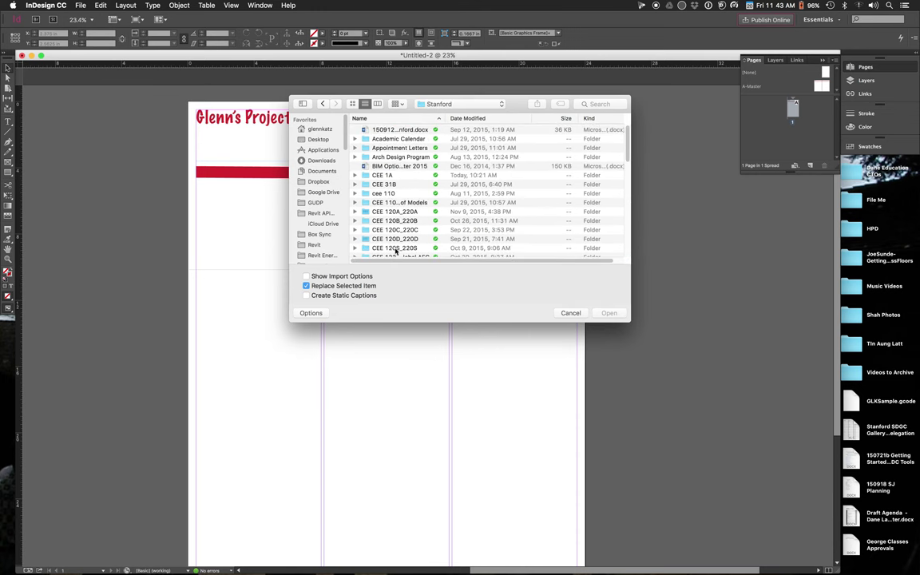
pyautogui.click(383, 176)
pyautogui.doubleClick(384, 176)
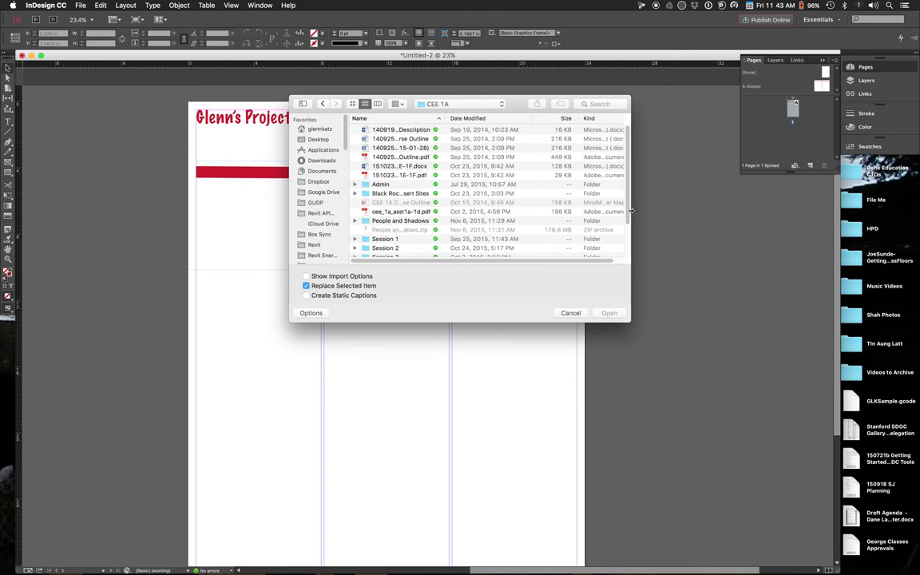
pyautogui.scroll(-3, 419, 230)
pyautogui.doubleClick(396, 253)
# - Enlarge the file dialog, show the files as thumbnails and open the Exterior folder in Hanna House Images
pyautogui.click(355, 130)
pyautogui.click(365, 148)
pyautogui.click(412, 158)
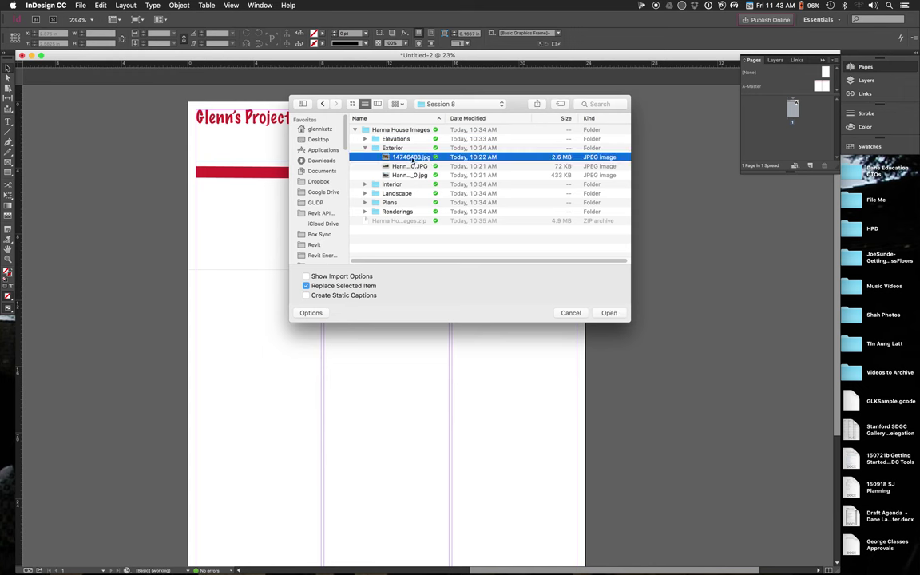
pyautogui.moveTo(475, 265); pyautogui.dragTo(546, 263)
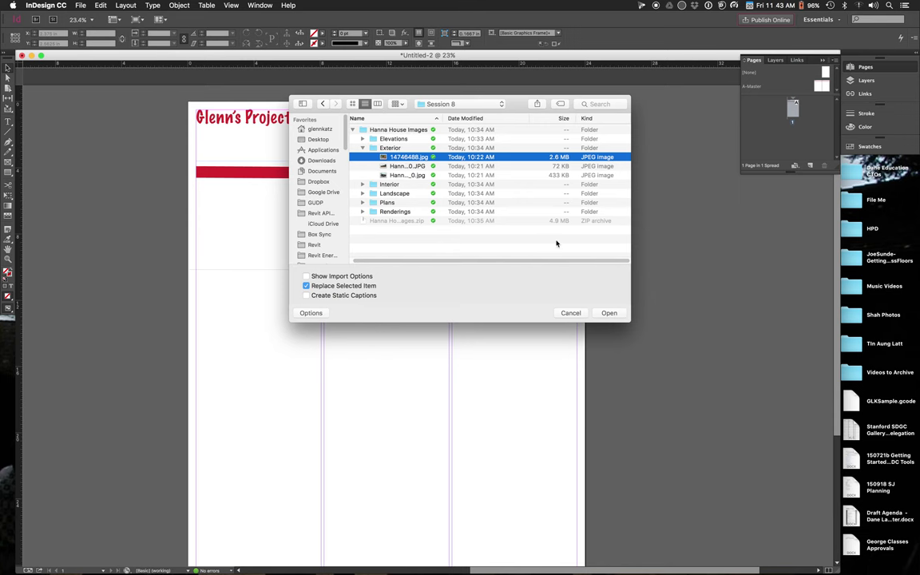
pyautogui.moveTo(631, 322); pyautogui.dragTo(744, 379)
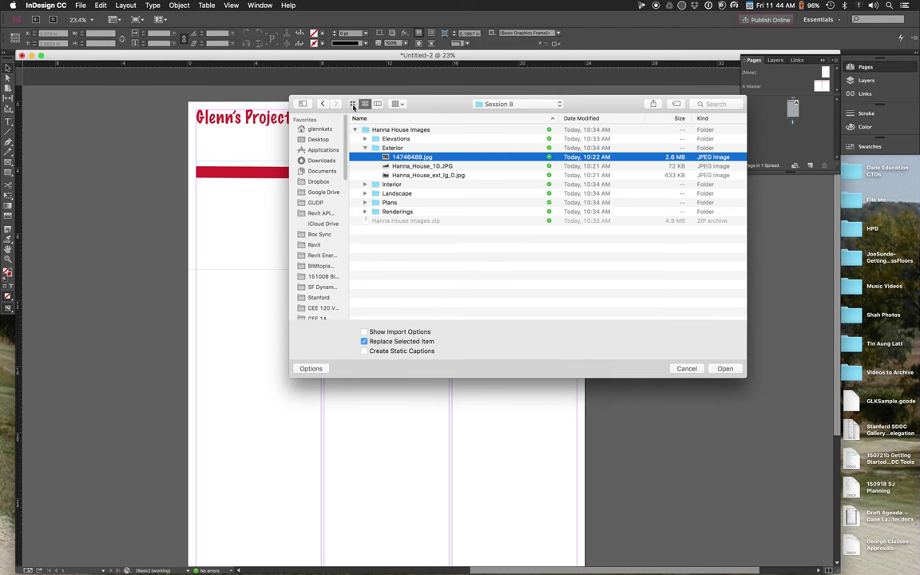
pyautogui.click(353, 104)
pyautogui.doubleClick(383, 136)
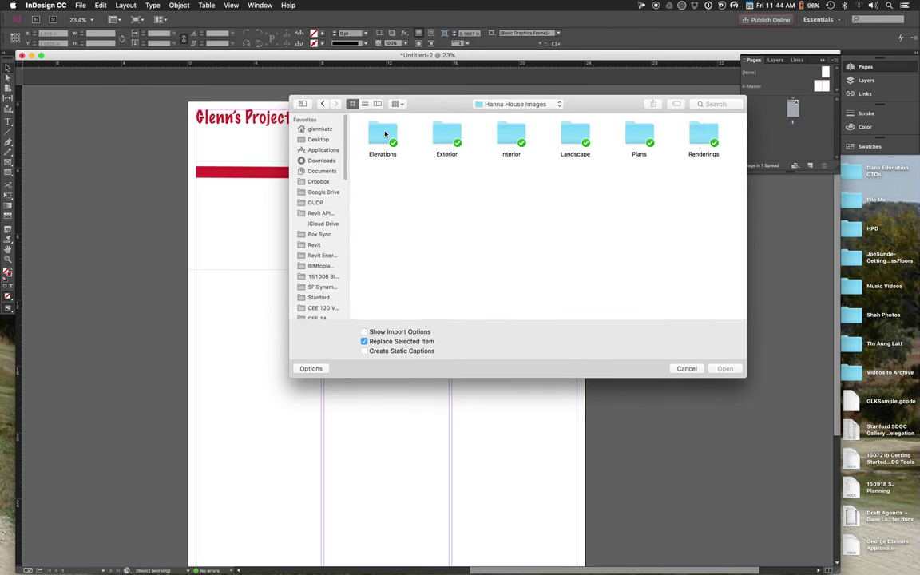
pyautogui.doubleClick(450, 138)
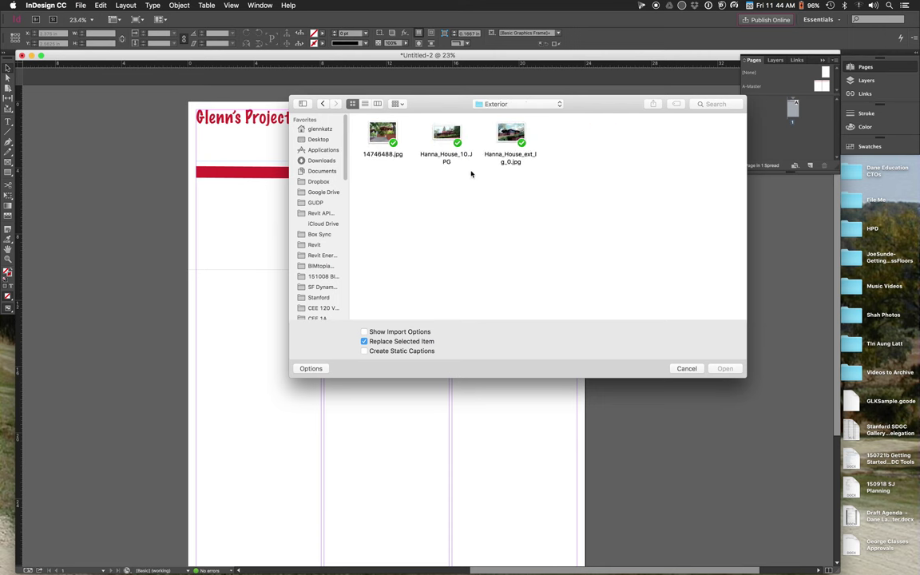
# - Place Hanna_House_10.JPG at 100% scale in the left column below the red line
pyautogui.click(447, 135)
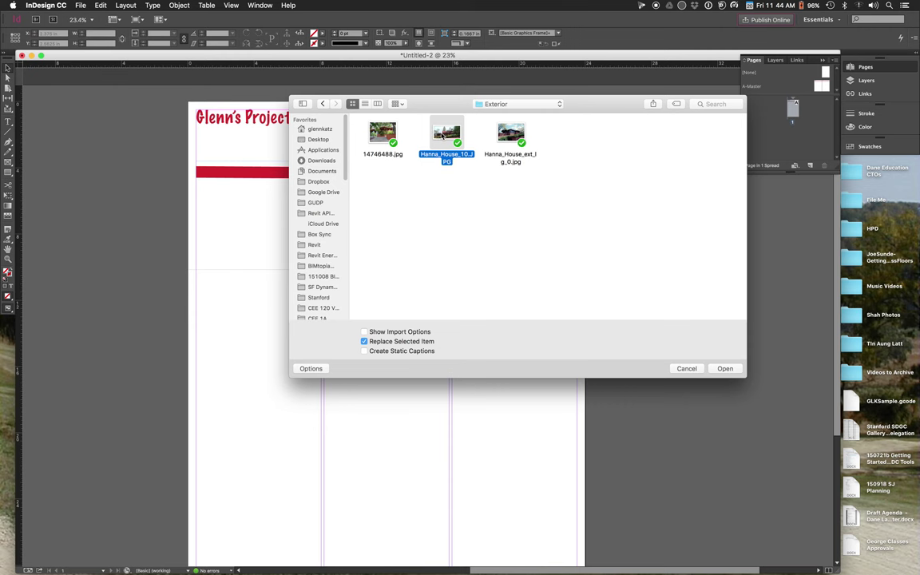
pyautogui.click(725, 369)
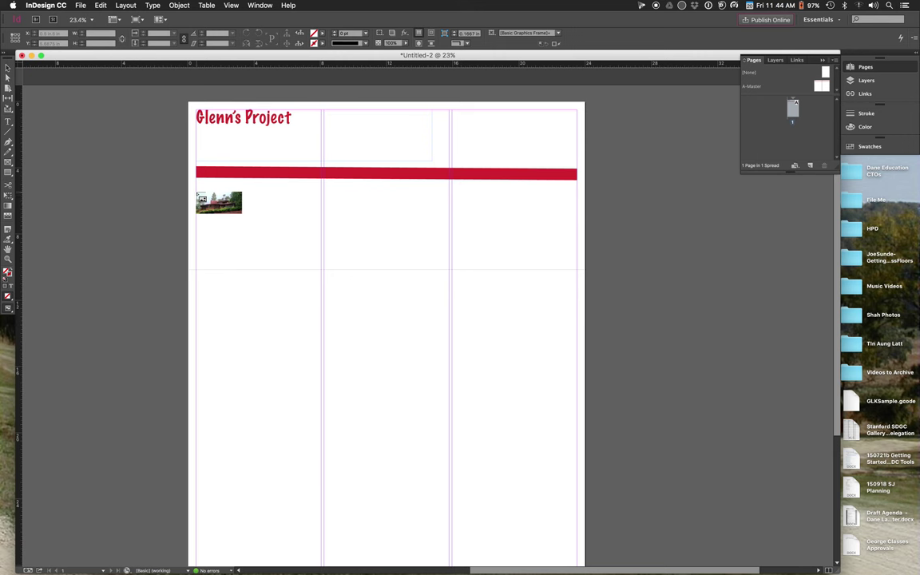
pyautogui.click(200, 197)
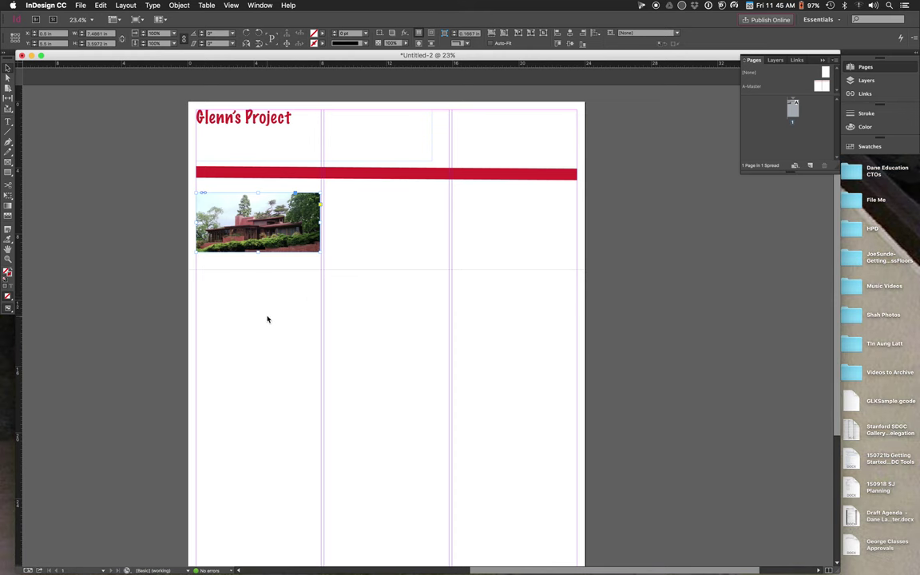
pyautogui.click(264, 308)
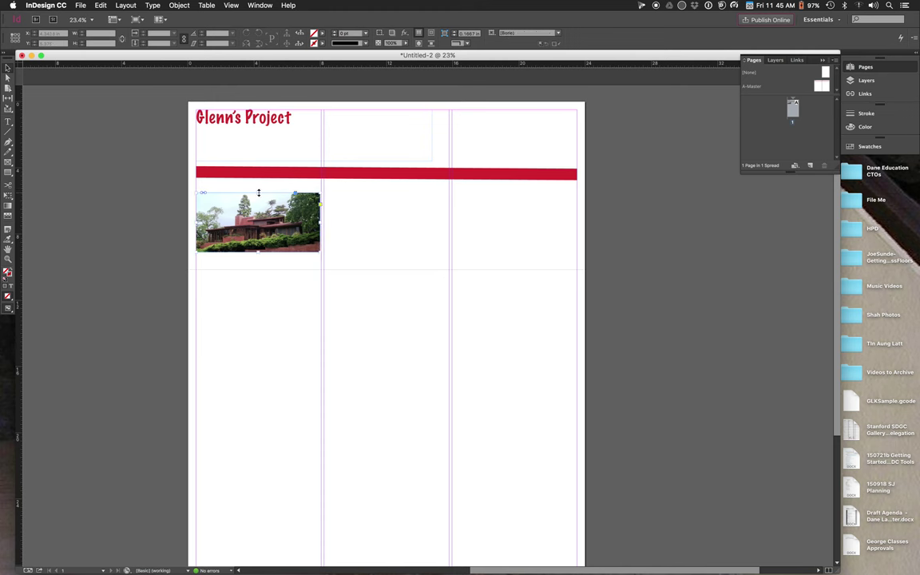
# - Move the photo up to about Y 5.375 in at the left margin and enlarge only its frame to about 23 x 7.16 in across all three columns
pyautogui.click(227, 197)
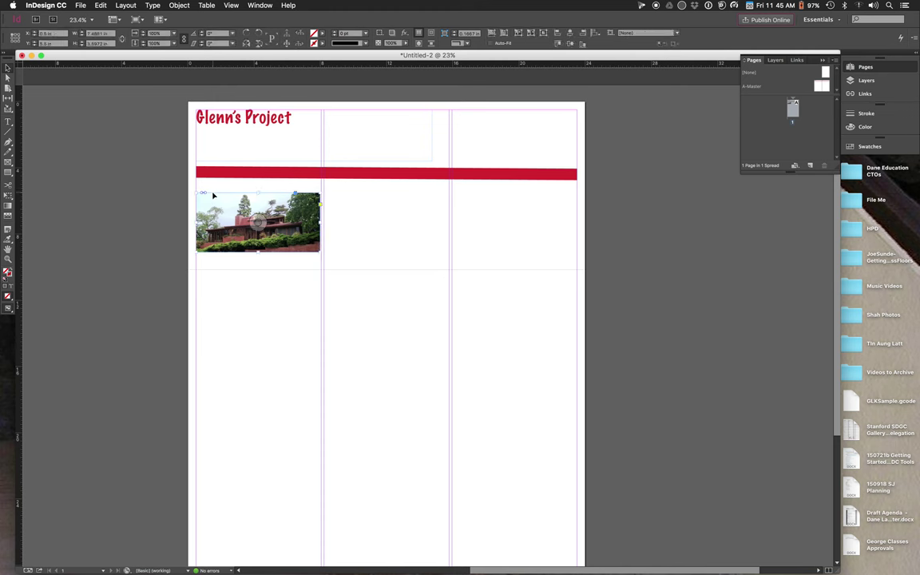
pyautogui.moveTo(213, 197)
pyautogui.mouseDown()
pyautogui.moveTo(354, 215)
pyautogui.moveTo(320, 192)
pyautogui.moveTo(226, 194)
pyautogui.mouseUp()
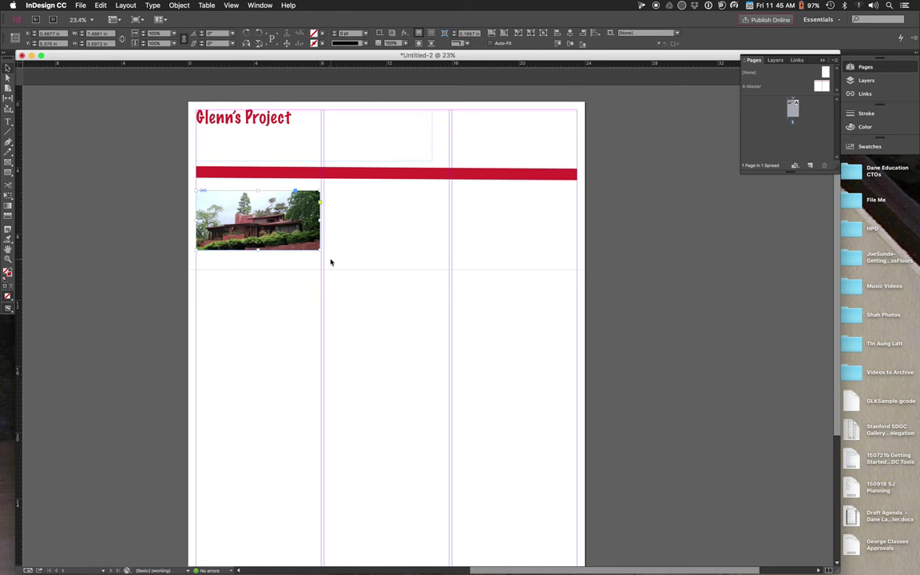
pyautogui.moveTo(320, 249); pyautogui.dragTo(577, 310)
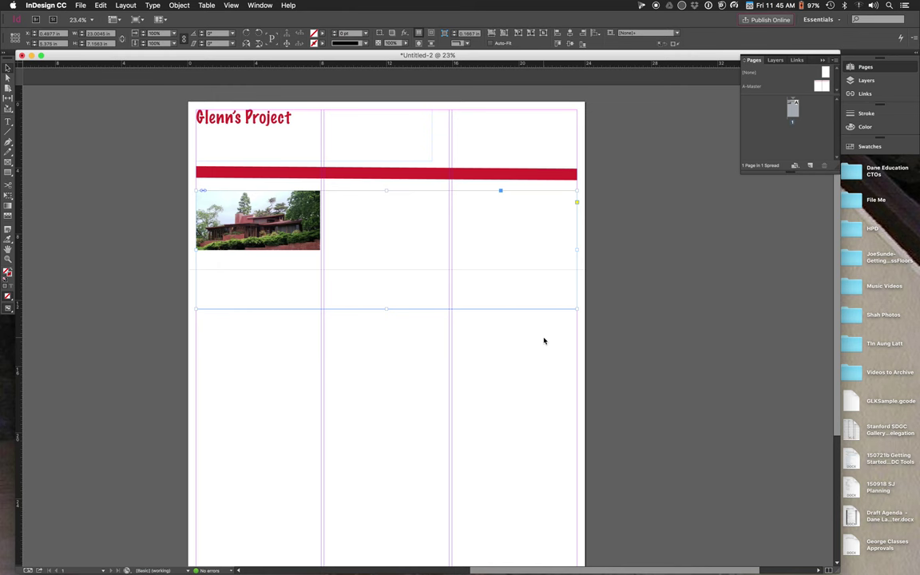
pyautogui.click(461, 377)
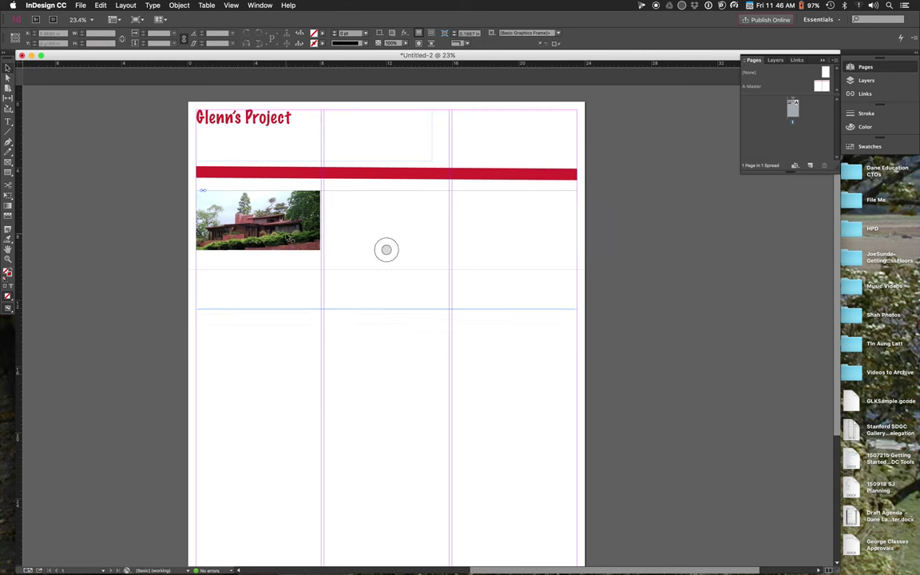
# - Move the photo within its frame to the center column and scale it proportionally to about 10.5 x 5 in
pyautogui.click(262, 216)
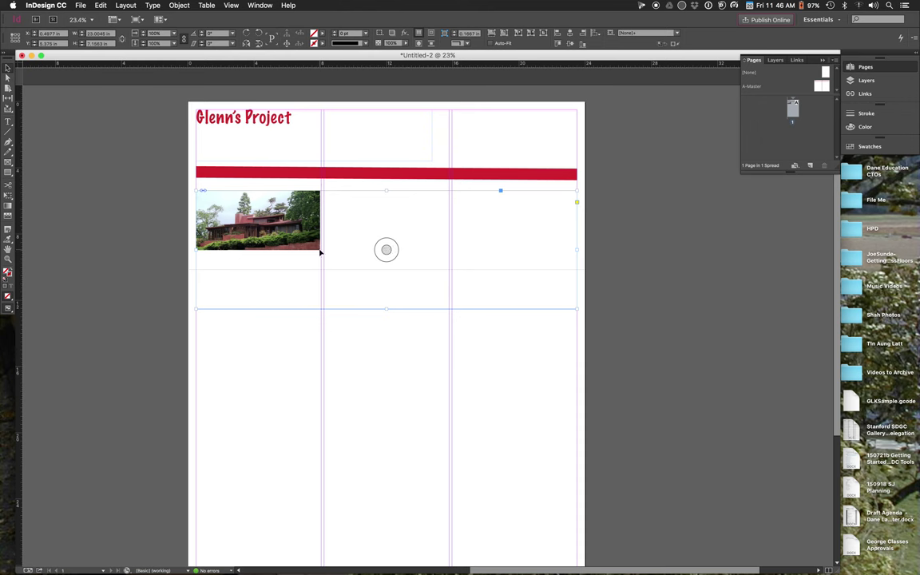
pyautogui.moveTo(386, 250)
pyautogui.mouseDown()
pyautogui.moveTo(426, 268)
pyautogui.moveTo(382, 263)
pyautogui.moveTo(395, 259)
pyautogui.moveTo(388, 256)
pyautogui.mouseUp()
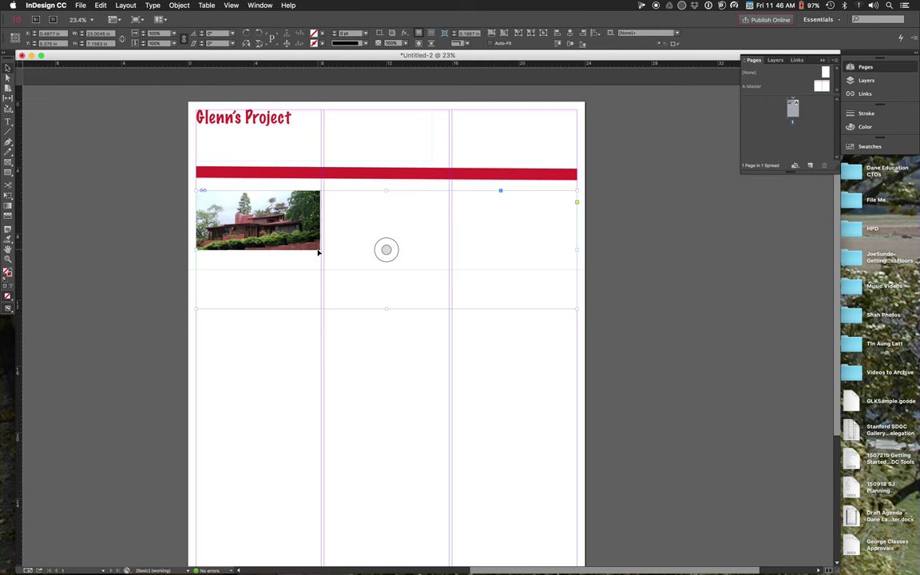
pyautogui.moveTo(386, 250); pyautogui.dragTo(514, 285)
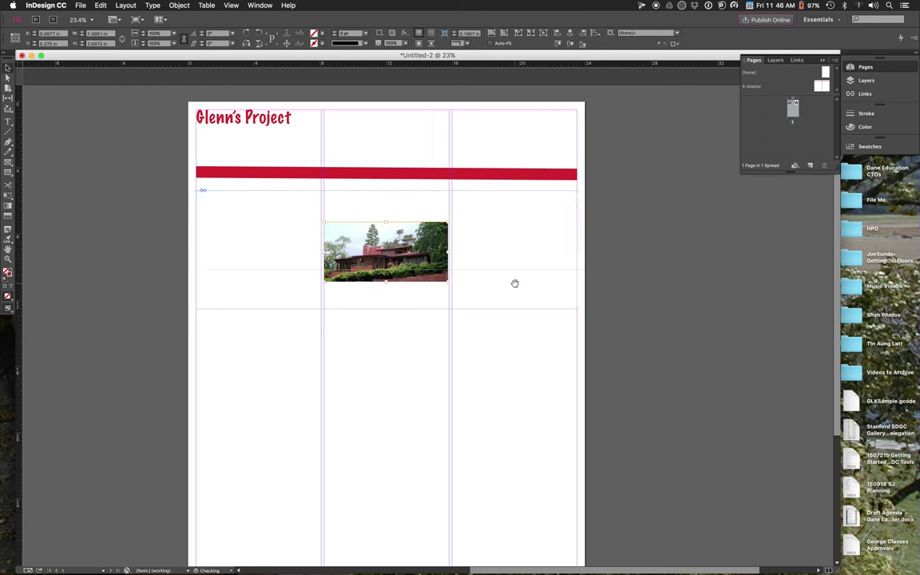
pyautogui.click(438, 276)
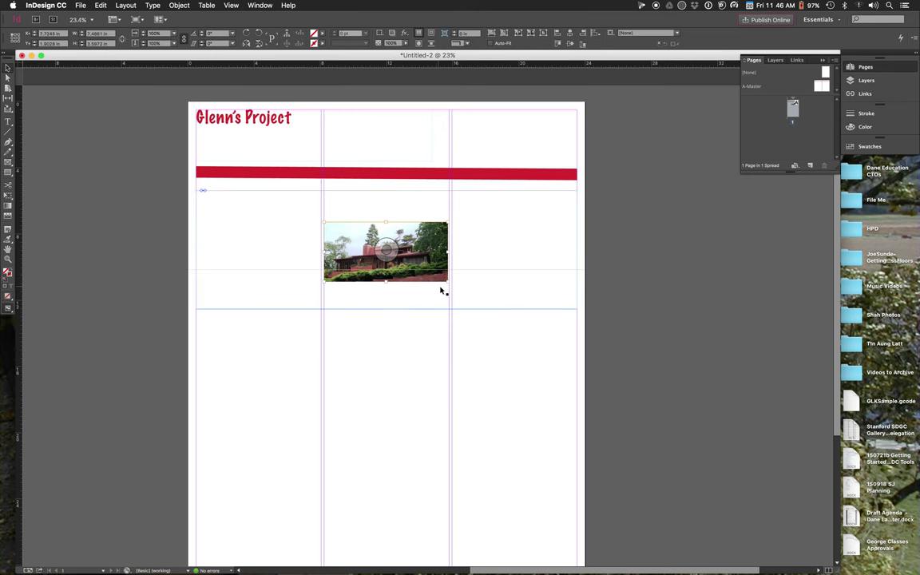
pyautogui.moveTo(448, 281); pyautogui.dragTo(497, 304)
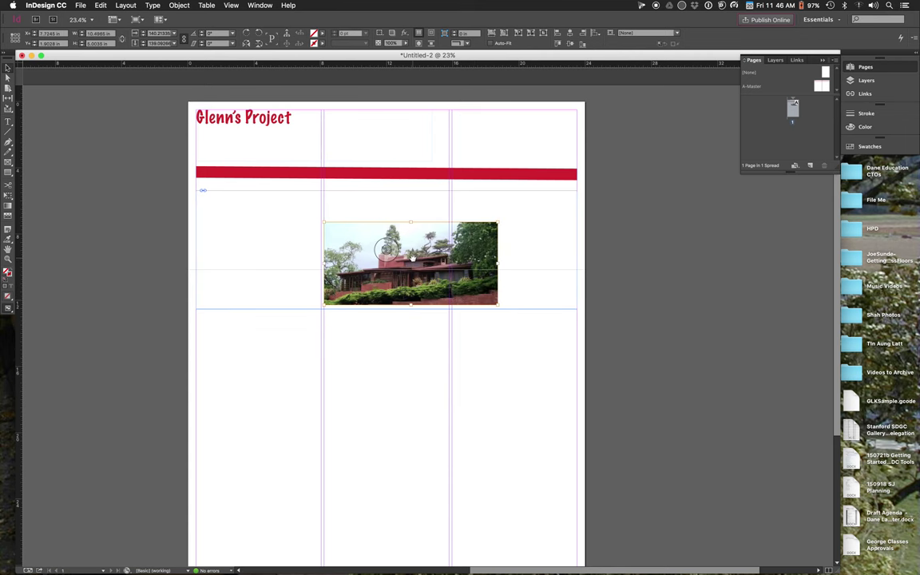
# - Realign the photo with its frame's upper-left corner and stretch it non-proportionally to about 20.6 x 7 in
pyautogui.moveTo(387, 250); pyautogui.dragTo(266, 225)
pyautogui.moveTo(371, 274); pyautogui.dragTo(575, 340)
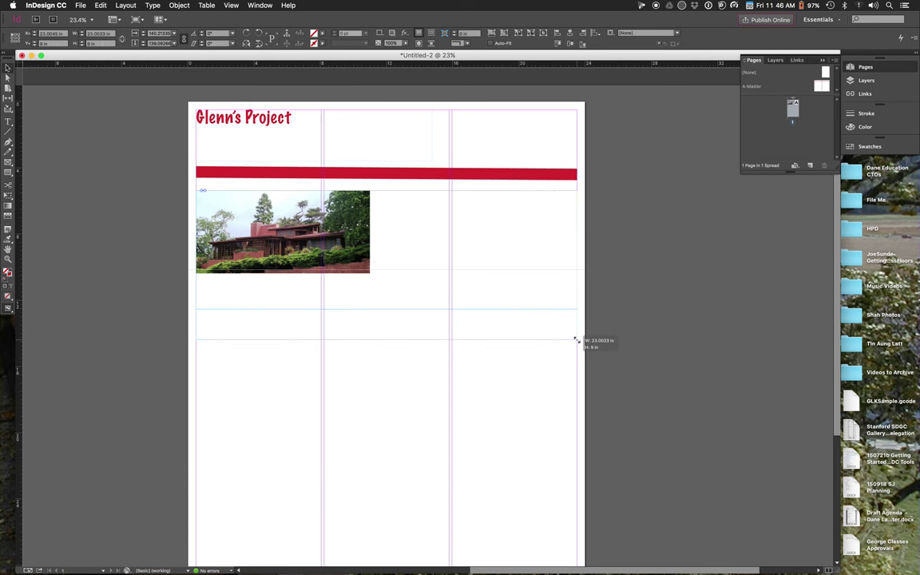
pyautogui.moveTo(575, 340); pyautogui.dragTo(577, 340)
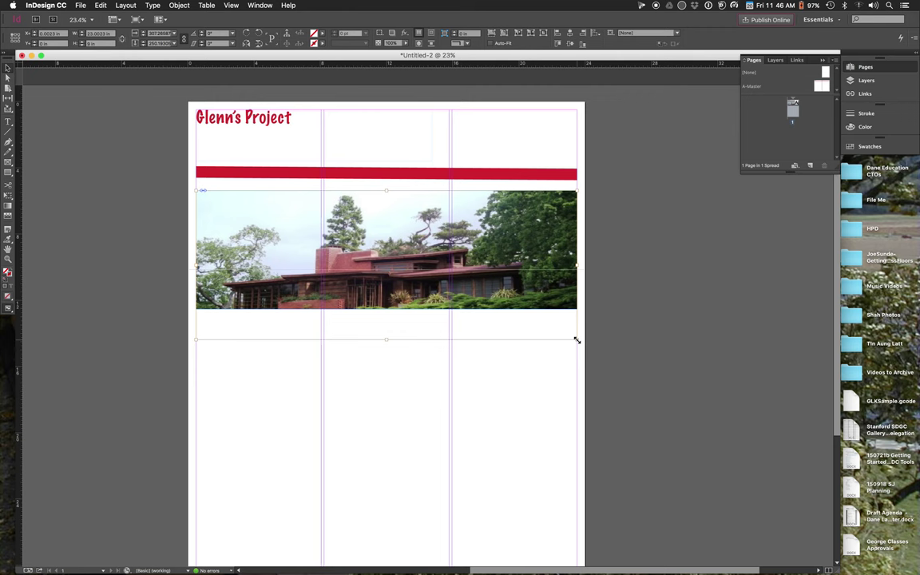
pyautogui.moveTo(576, 341); pyautogui.dragTo(536, 307)
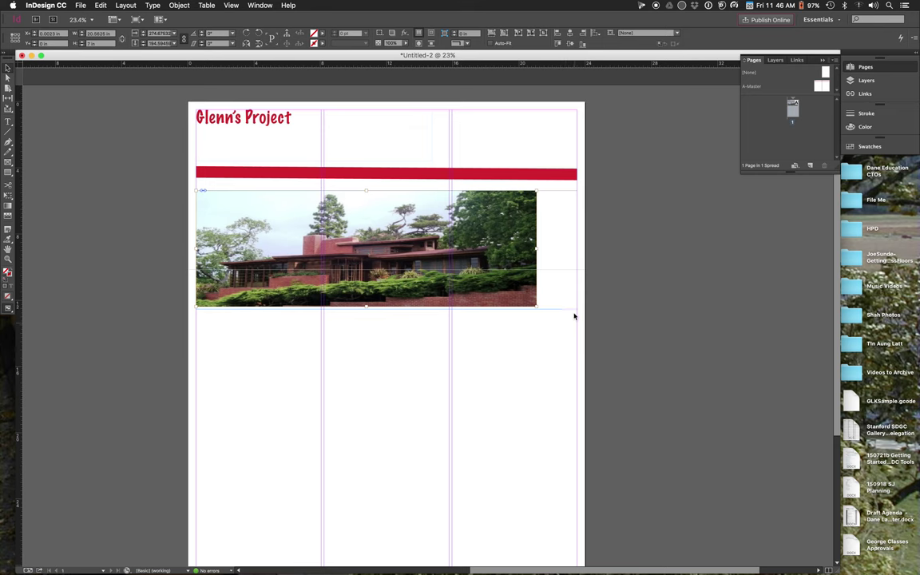
# - Stretch the house photo within its frame to about 23 x 7.9 in, spanning all three columns
pyautogui.click(568, 310)
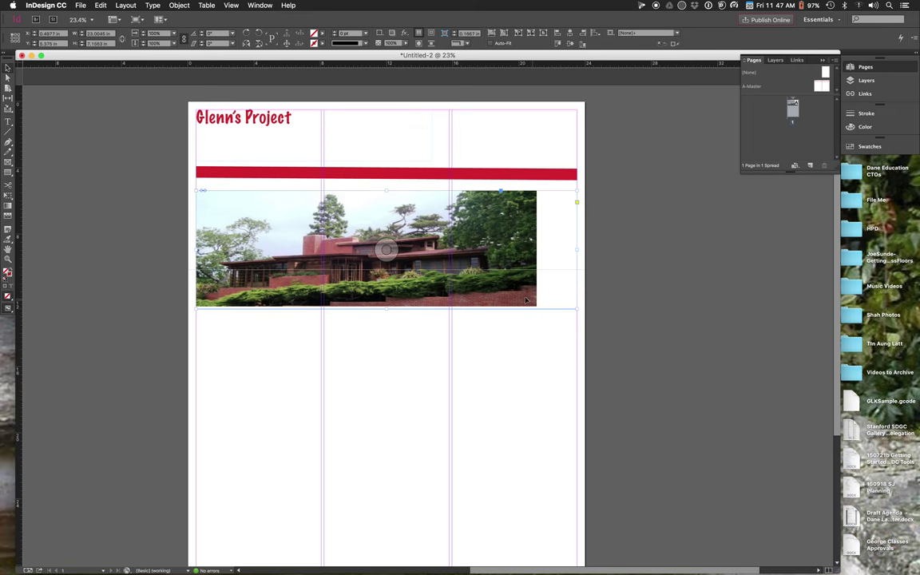
pyautogui.press('super+alt+c')
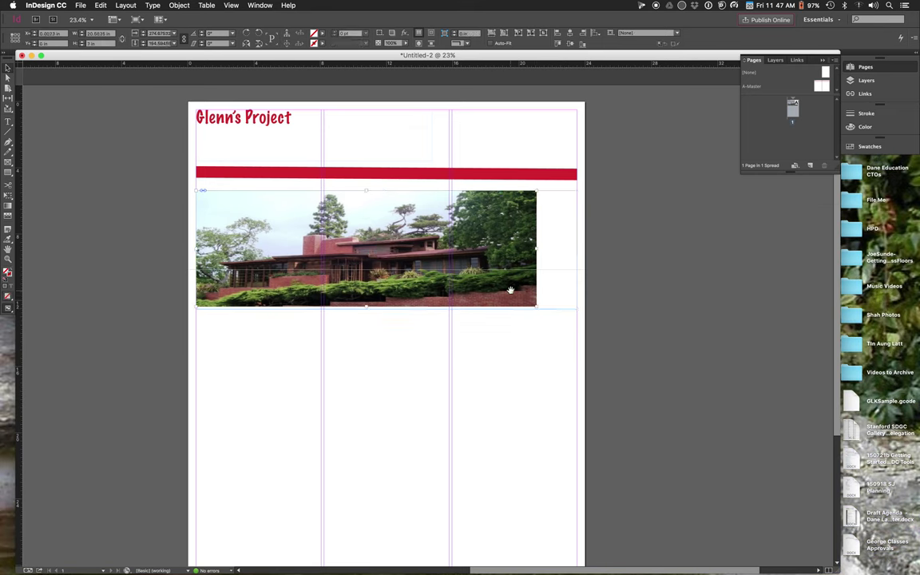
pyautogui.moveTo(535, 304); pyautogui.dragTo(575, 323)
pyautogui.press('super+alt+shift+e')
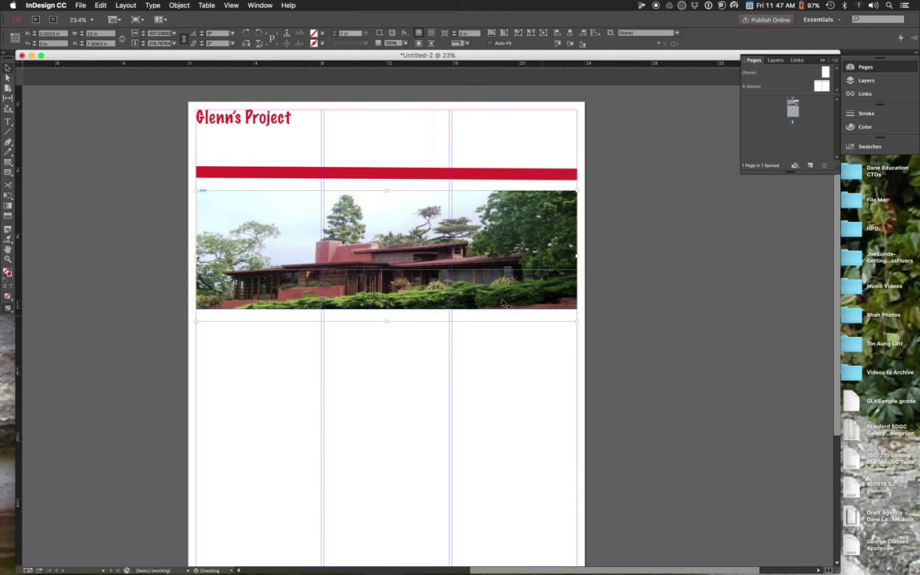
# - Shift the photo up within its frame by about 0.75 in, cropping the sky above and filling the frame's lower edge
pyautogui.moveTo(424, 266); pyautogui.dragTo(417, 256)
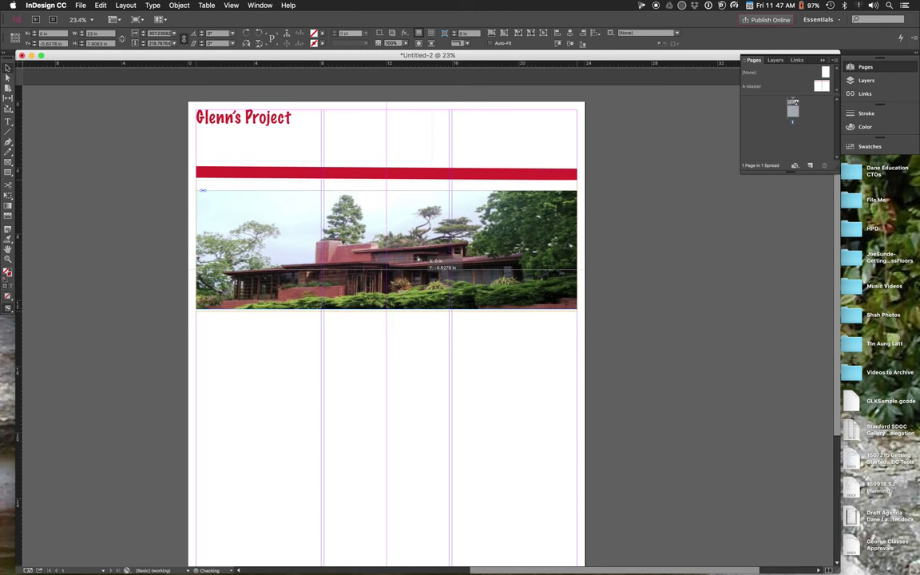
pyautogui.press('super+alt+c')
pyautogui.press('super+alt+c')
pyautogui.moveTo(417, 256); pyautogui.dragTo(418, 257)
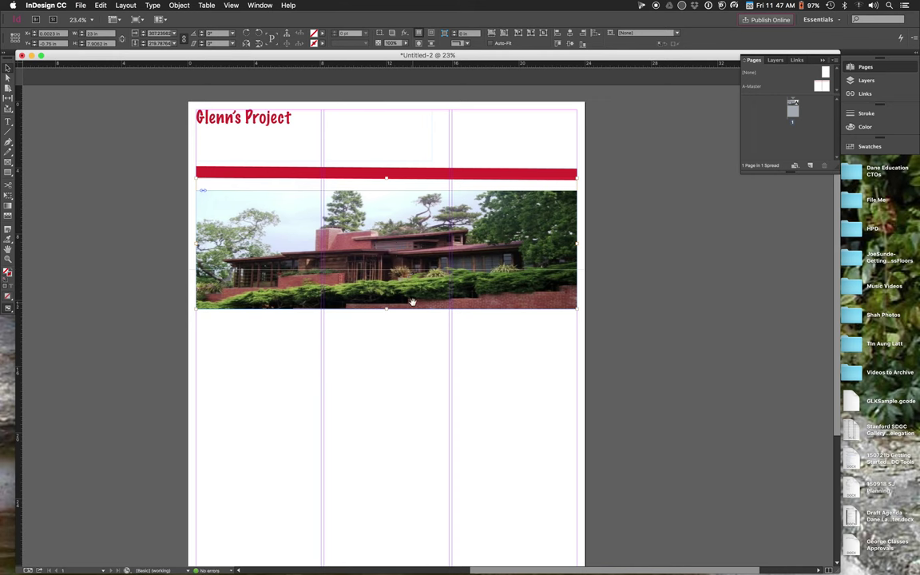
pyautogui.click(372, 374)
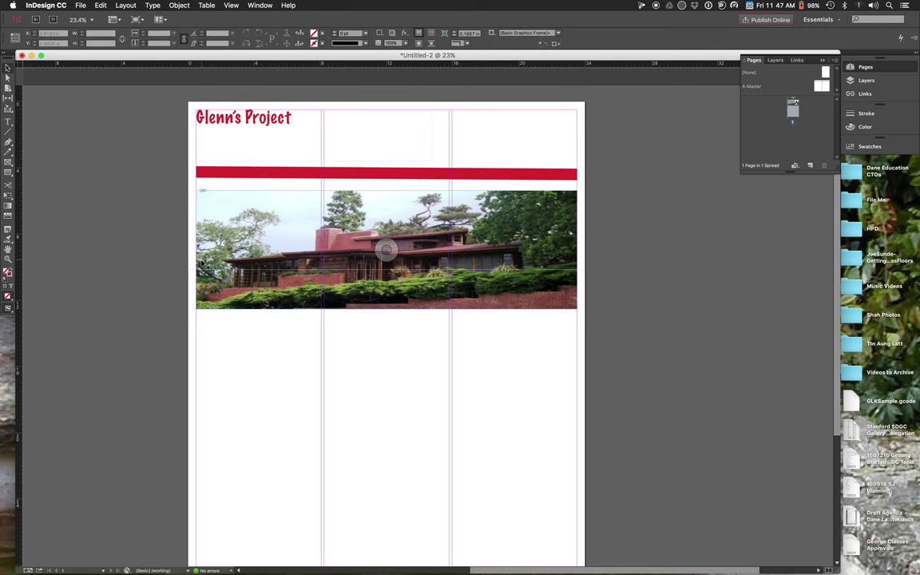
# - Place Floor Plan.png from the Plans folder of Hanna House Images at the left margin below the photo, at about Y 13.75 in
pyautogui.moveTo(840, 397); pyautogui.dragTo(842, 482)
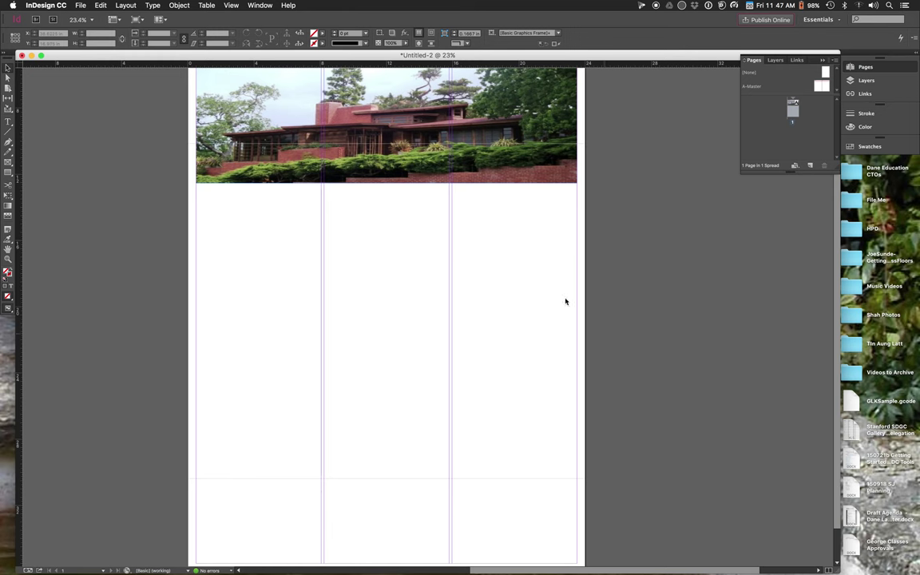
pyautogui.click(81, 5)
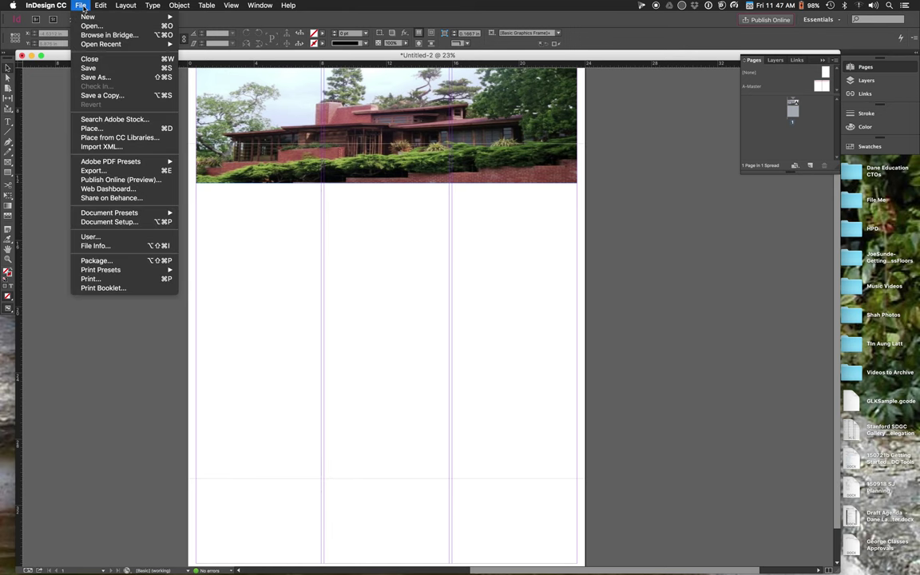
pyautogui.click(92, 128)
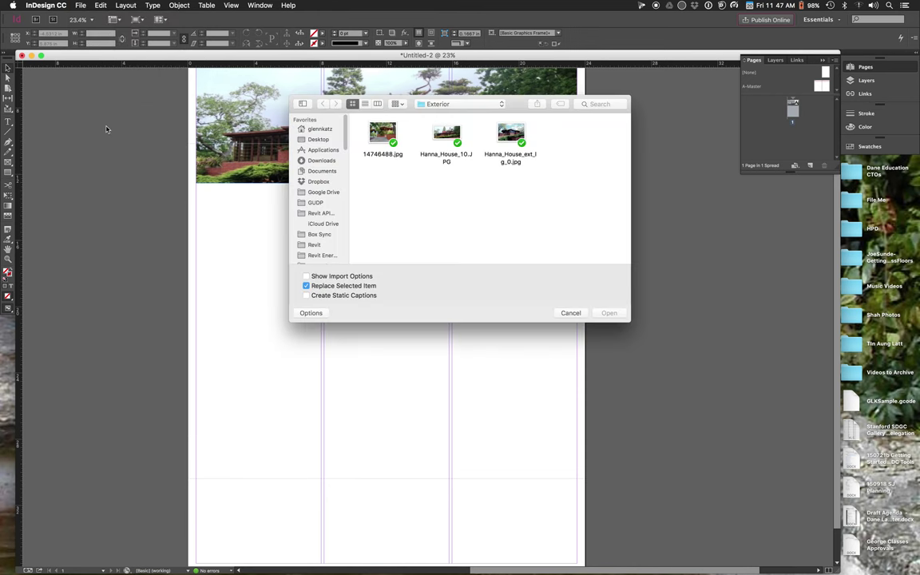
pyautogui.click(425, 101)
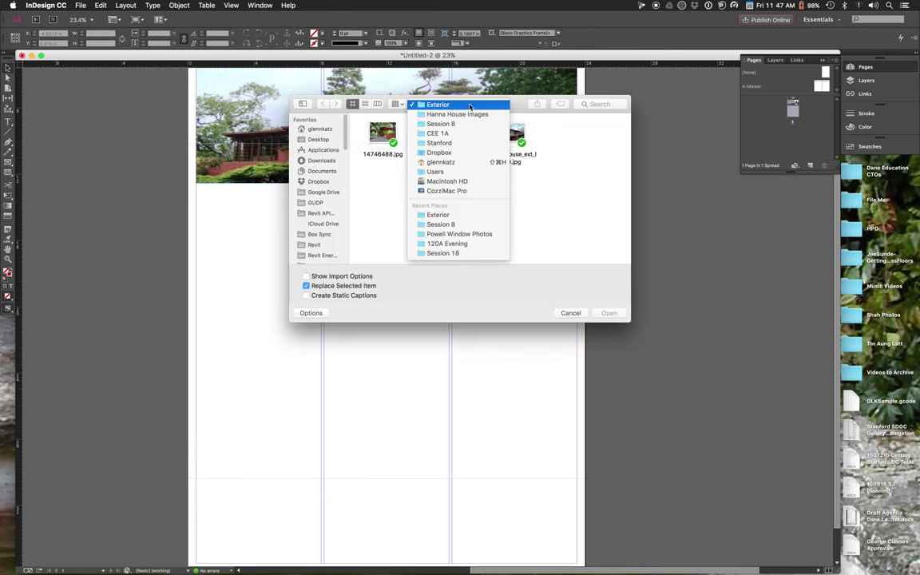
pyautogui.click(464, 114)
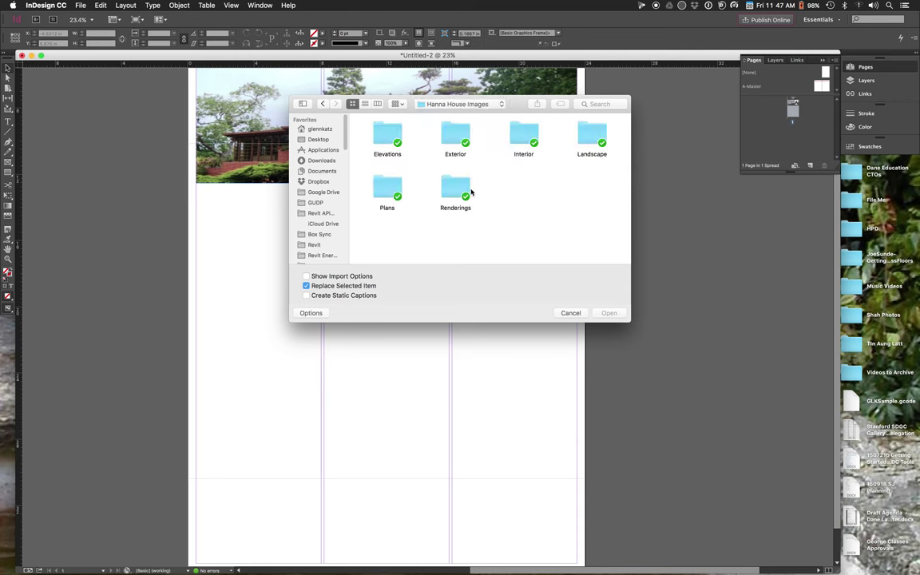
pyautogui.doubleClick(388, 192)
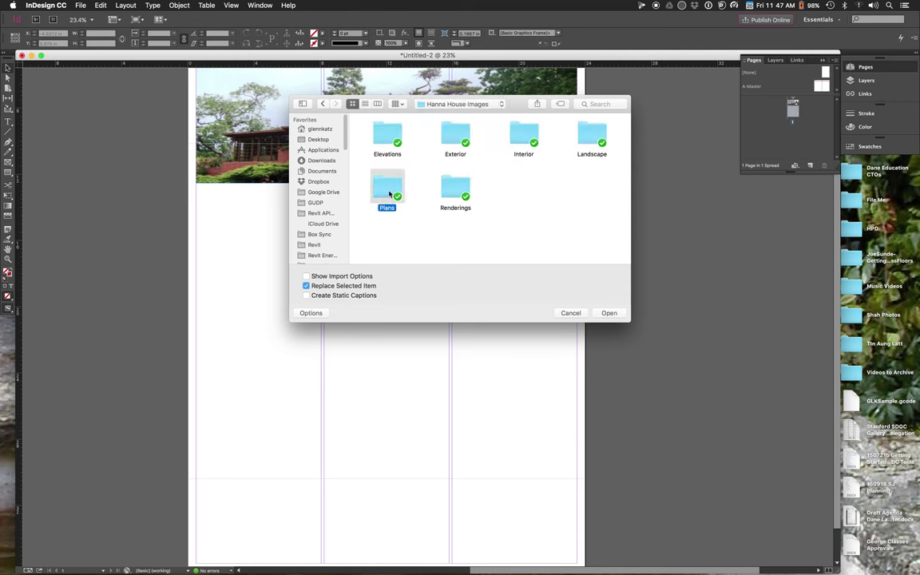
pyautogui.click(382, 142)
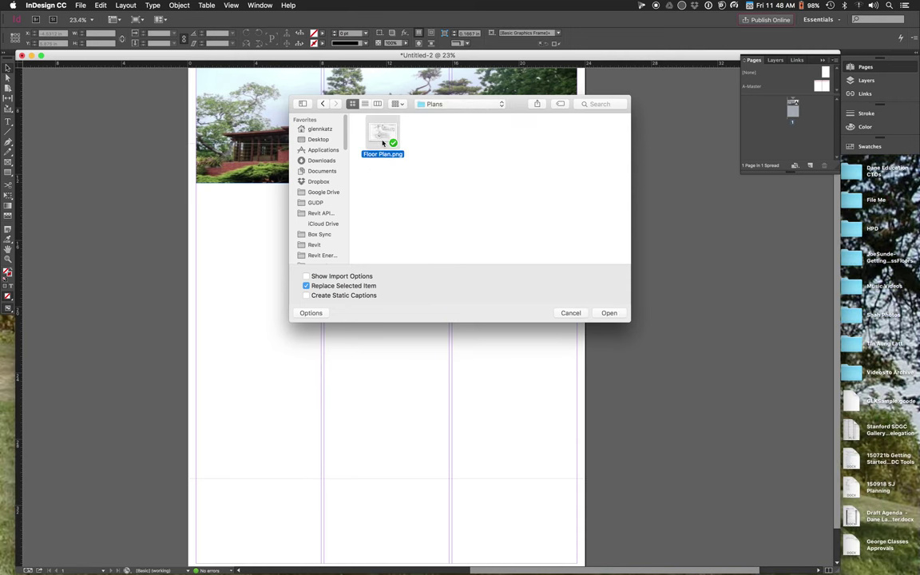
pyautogui.click(609, 313)
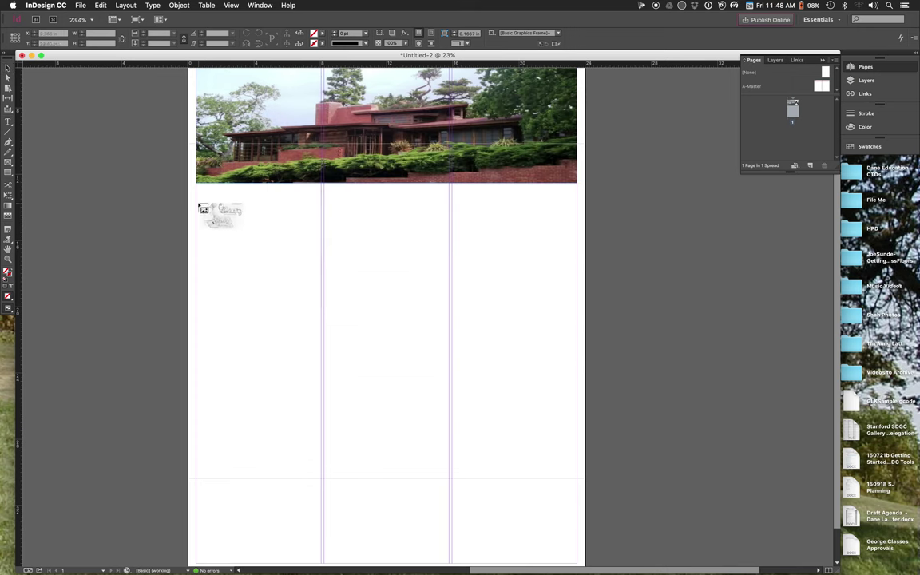
pyautogui.click(197, 205)
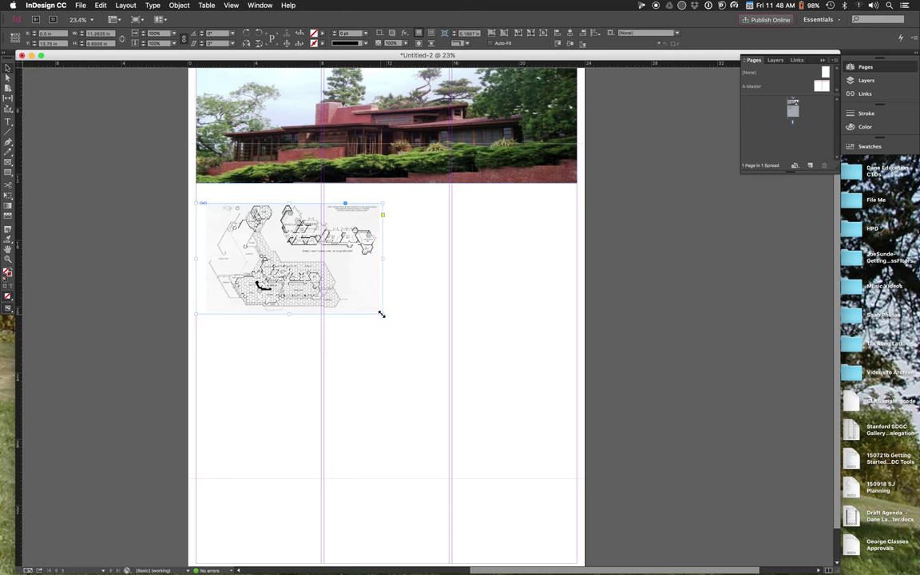
# - Enlarge the floor plan's frame to about 23 x 11.6 in and scale the plan proportionally inside it to about 23 x 13.7 in
pyautogui.moveTo(380, 315); pyautogui.dragTo(576, 397)
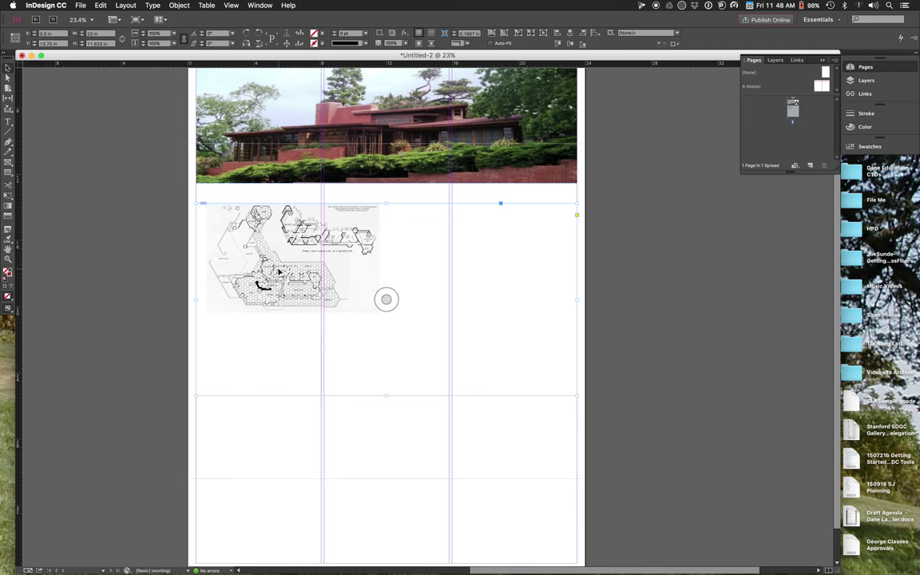
pyautogui.press('super+alt+c')
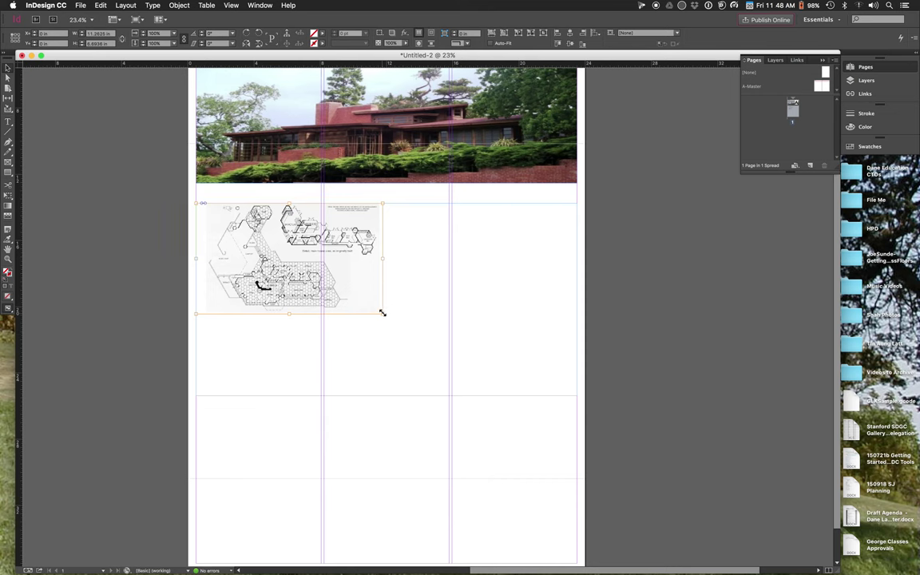
pyautogui.moveTo(382, 313); pyautogui.dragTo(563, 431)
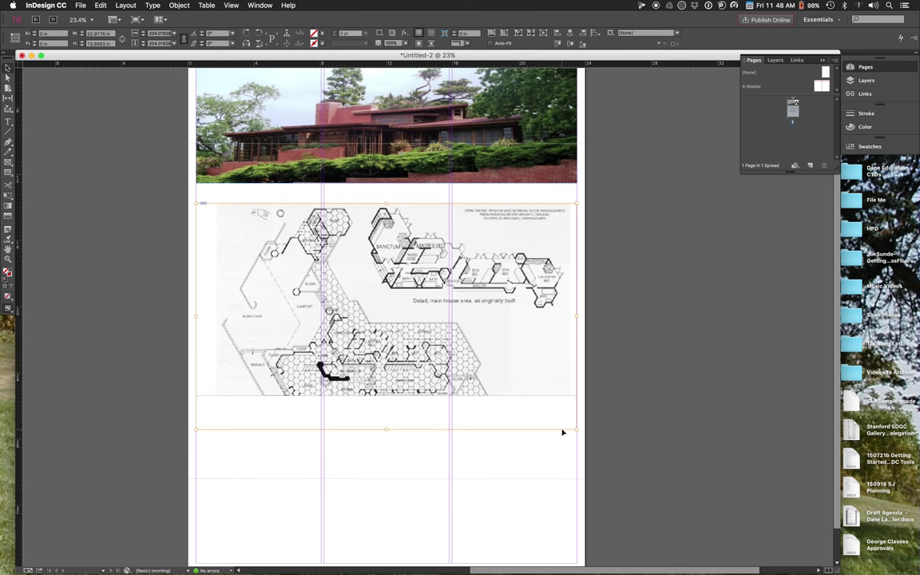
pyautogui.click(478, 440)
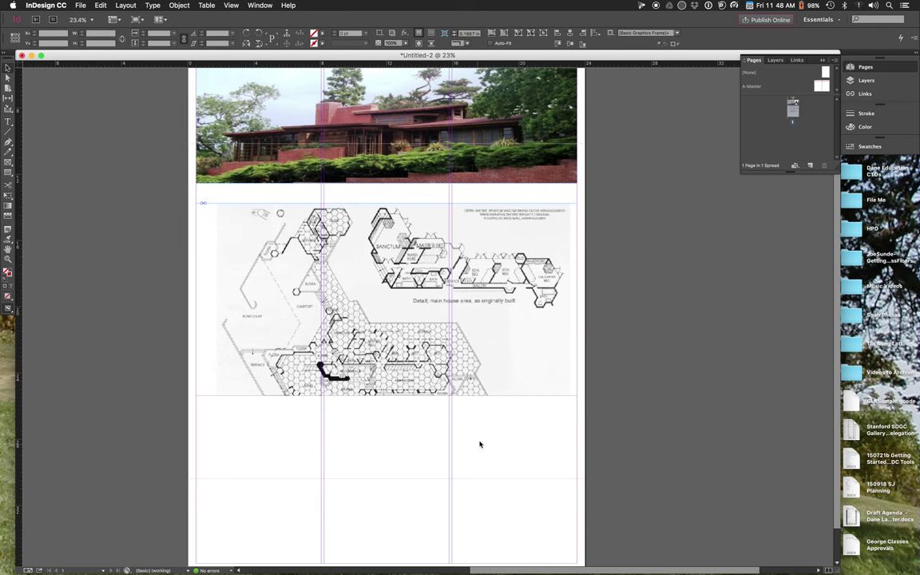
# - Extend the floor plan frame's lower edge downward until the whole plan fits inside it
pyautogui.click(518, 398)
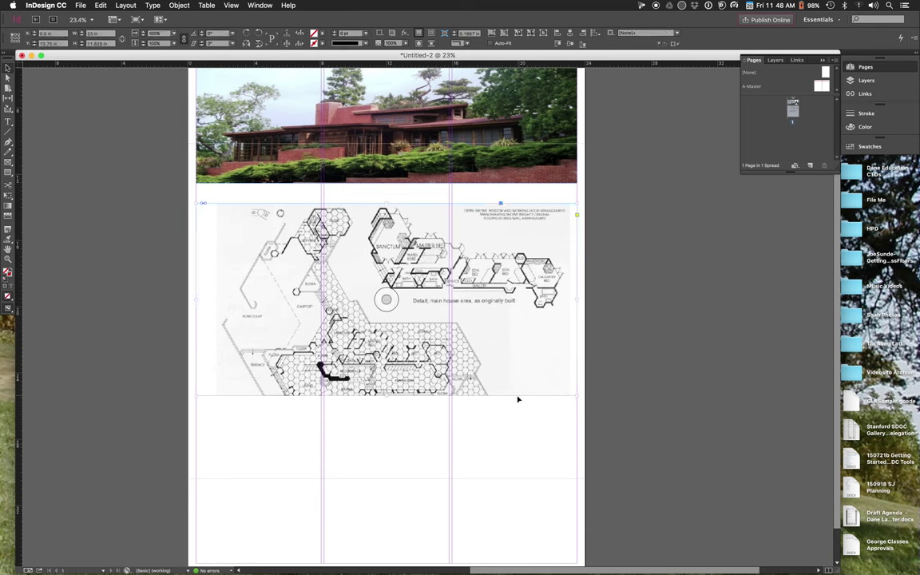
pyautogui.moveTo(387, 396); pyautogui.dragTo(390, 428)
pyautogui.click(381, 467)
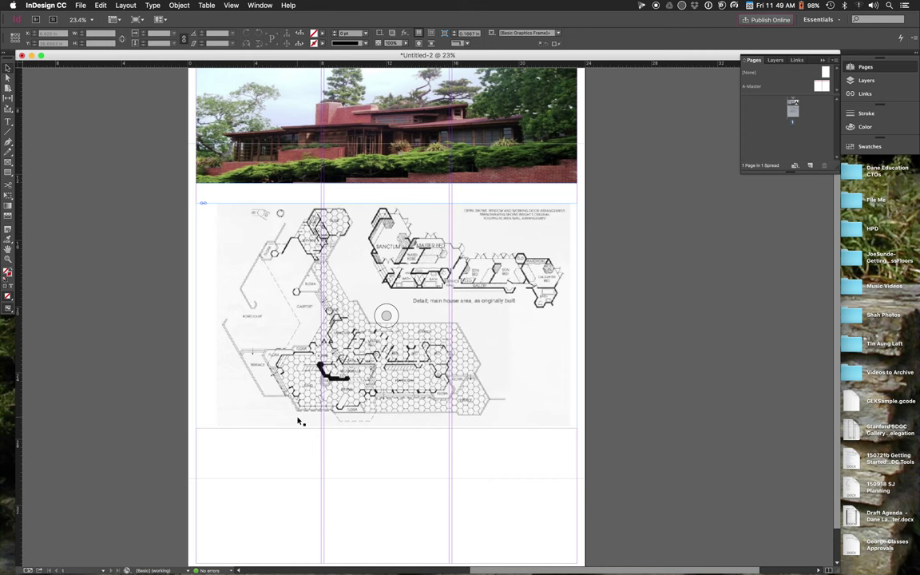
# - Draw a rectangle about 23 x 7.7 in below the floor plan across all three columns and fill it with C=15 M=100 Y=100 K=0
pyautogui.click(10, 174)
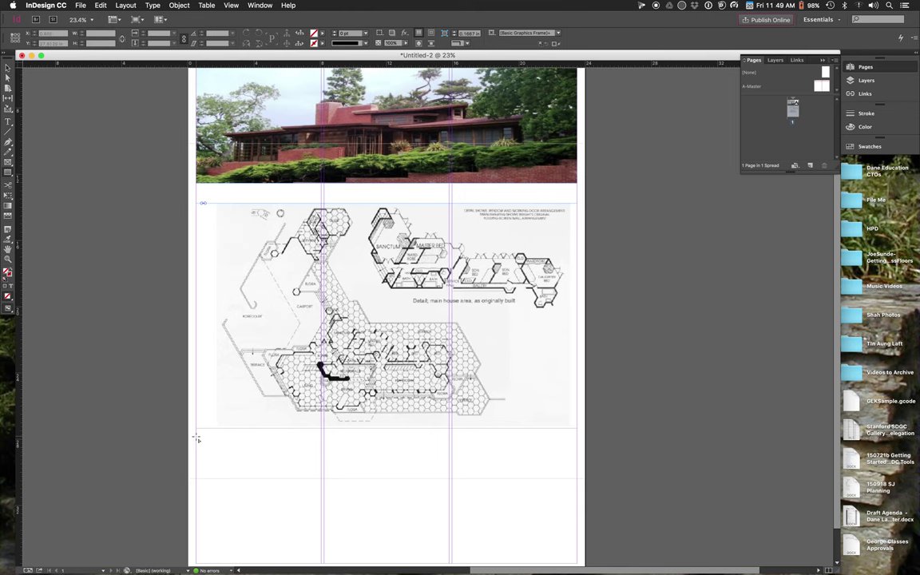
pyautogui.moveTo(197, 438); pyautogui.dragTo(579, 552)
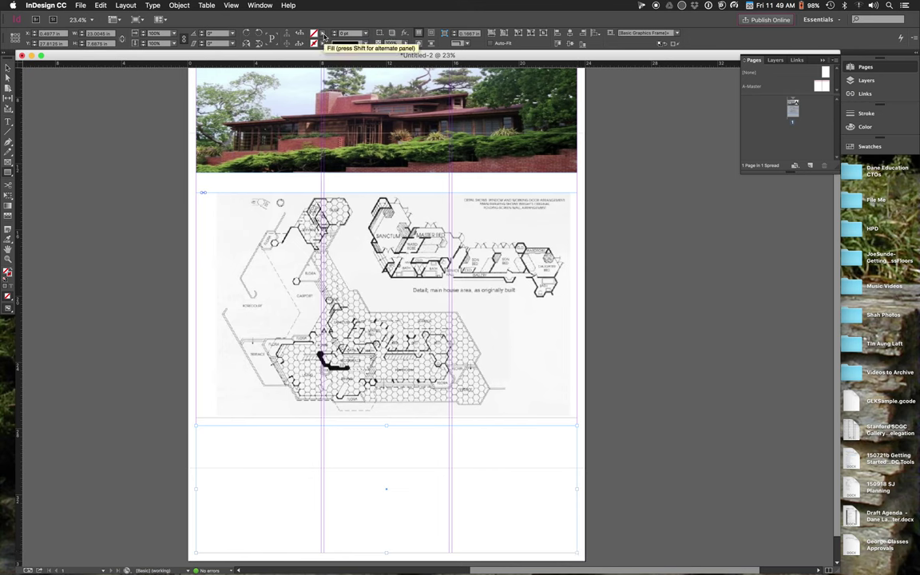
pyautogui.click(323, 33)
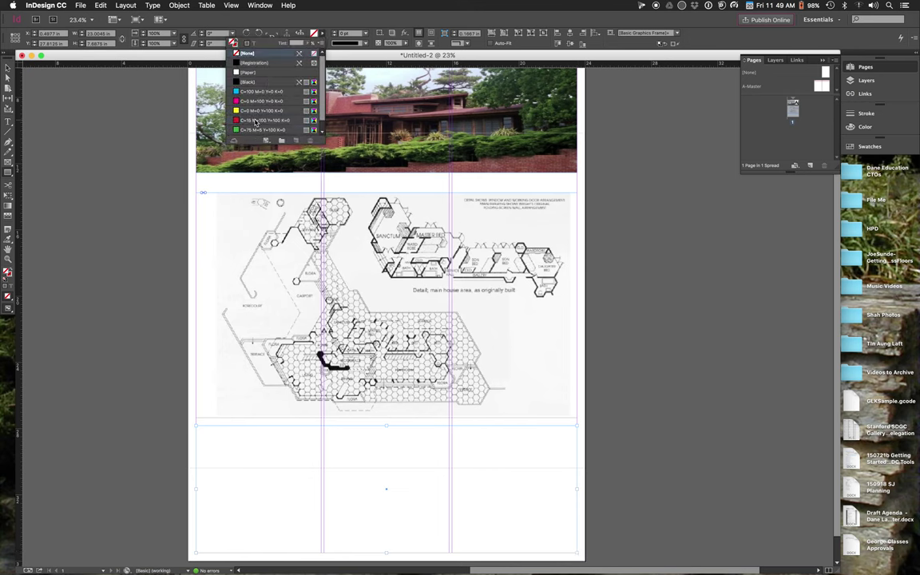
pyautogui.click(254, 121)
pyautogui.click(150, 254)
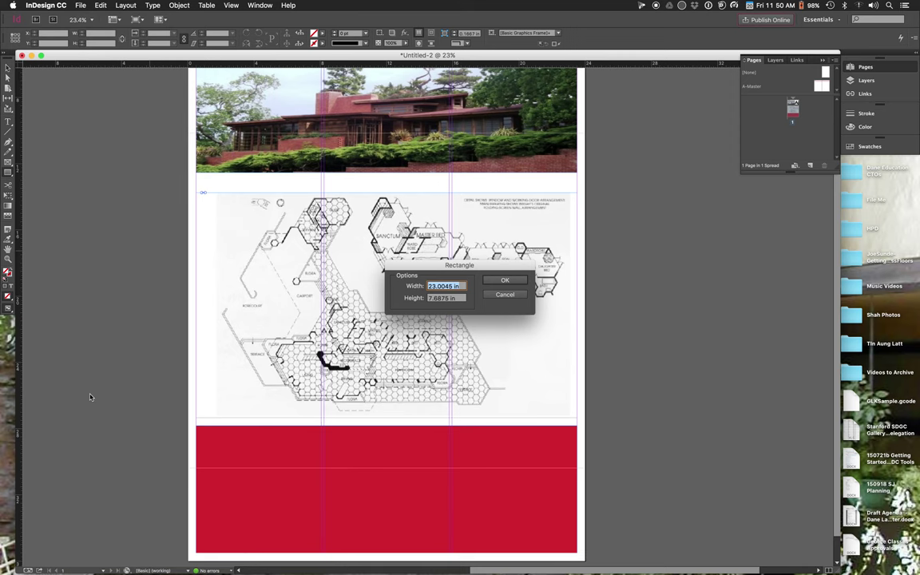
pyautogui.press('Escape')
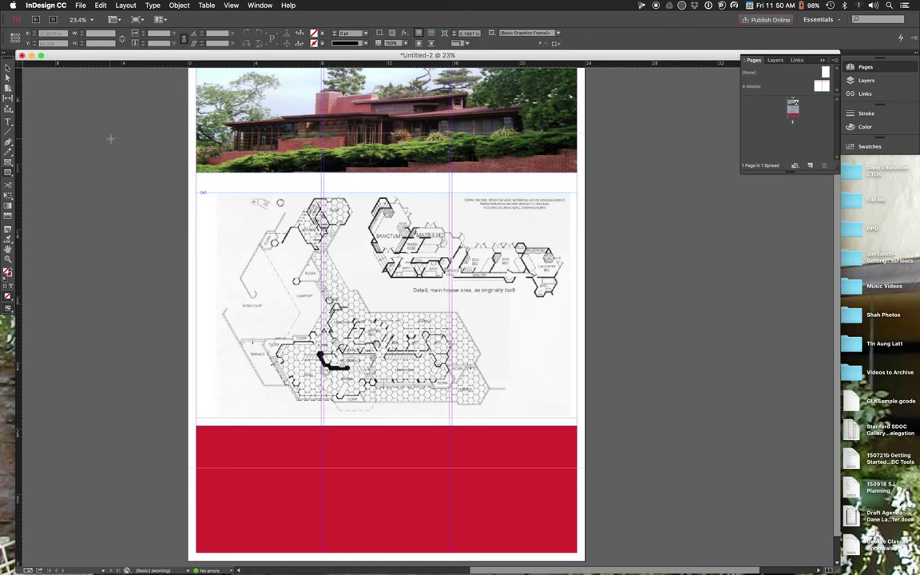
pyautogui.click(7, 67)
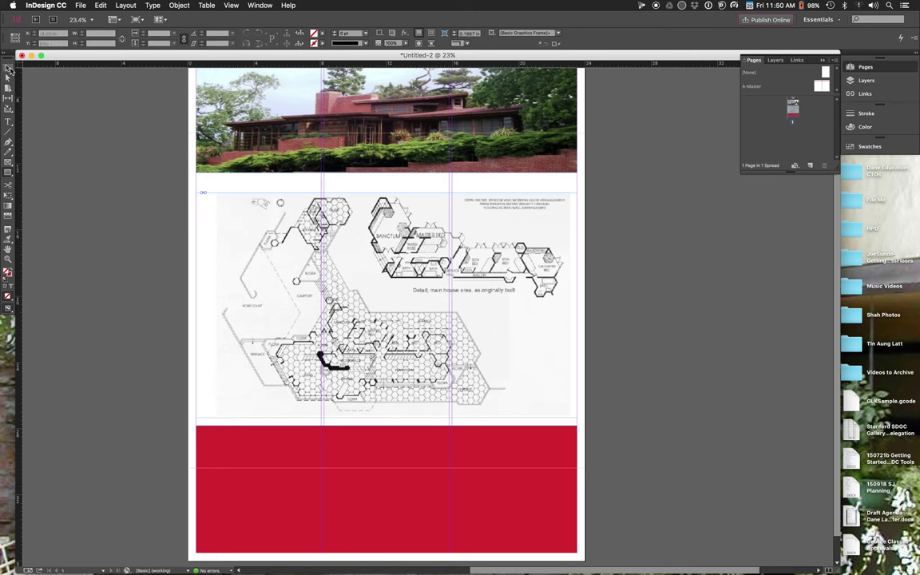
pyautogui.click(289, 453)
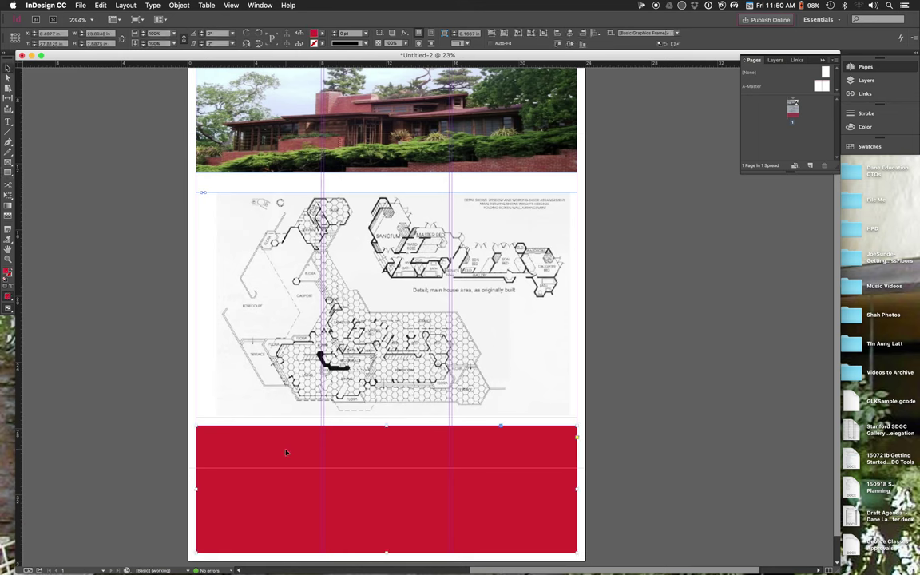
pyautogui.click(322, 33)
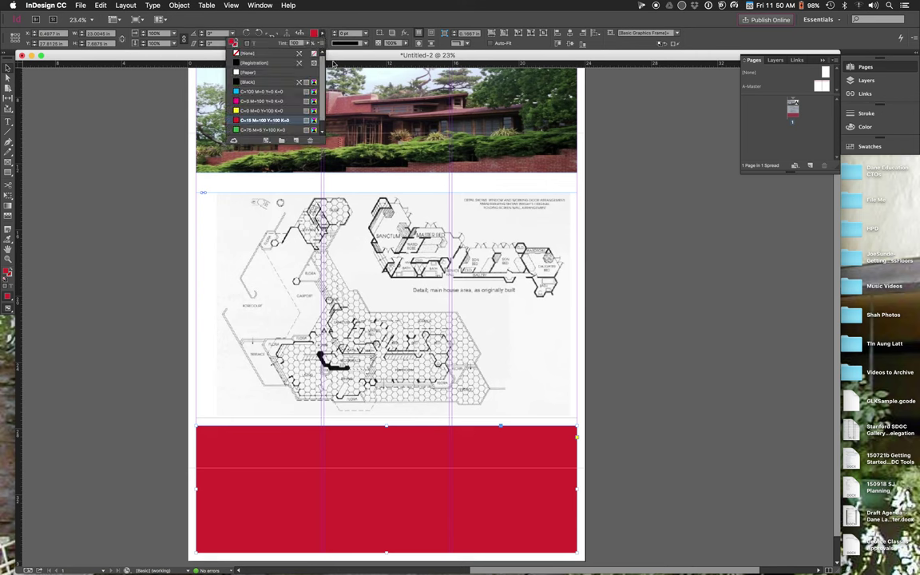
pyautogui.scroll(-1, 323, 96)
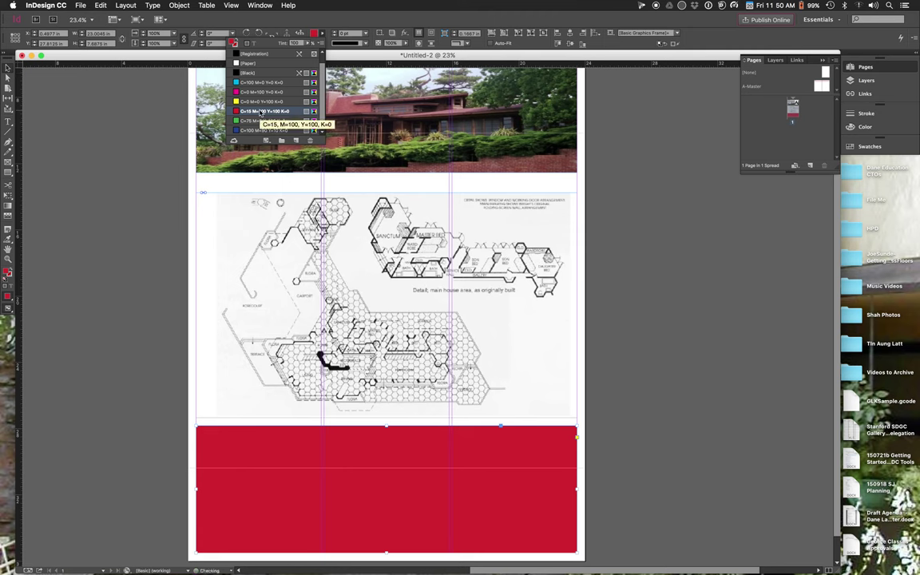
pyautogui.click(157, 139)
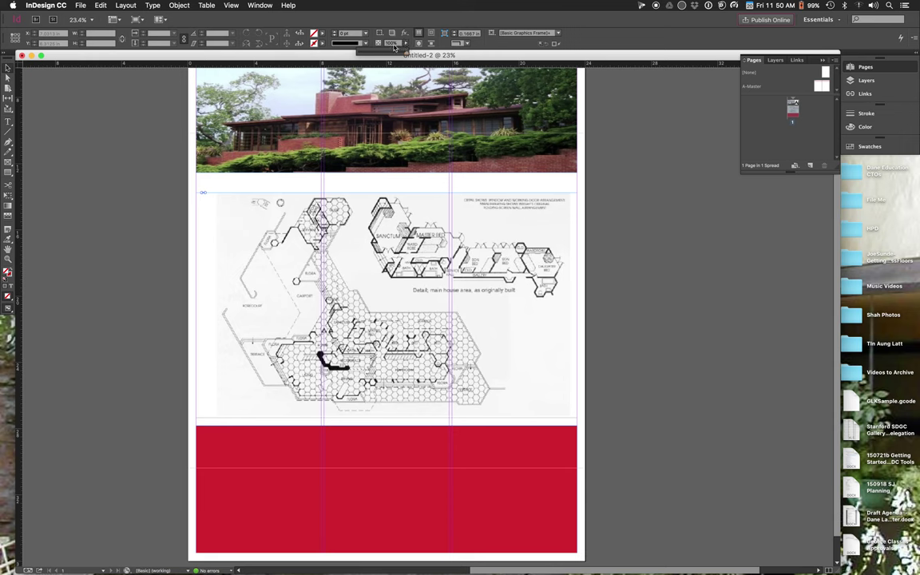
# - Try lowering the opacity to 39% with nothing selected, and return it to 100%
pyautogui.click(379, 43)
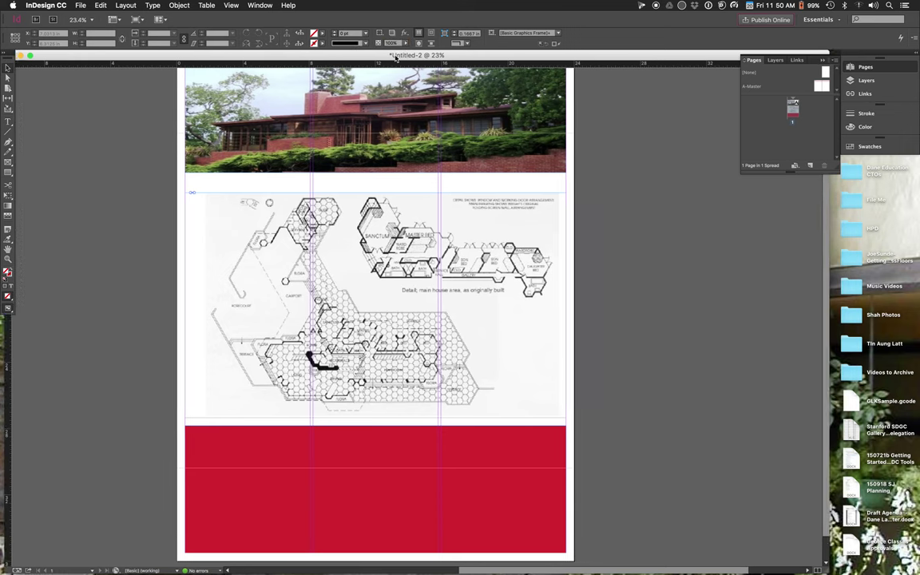
pyautogui.click(405, 43)
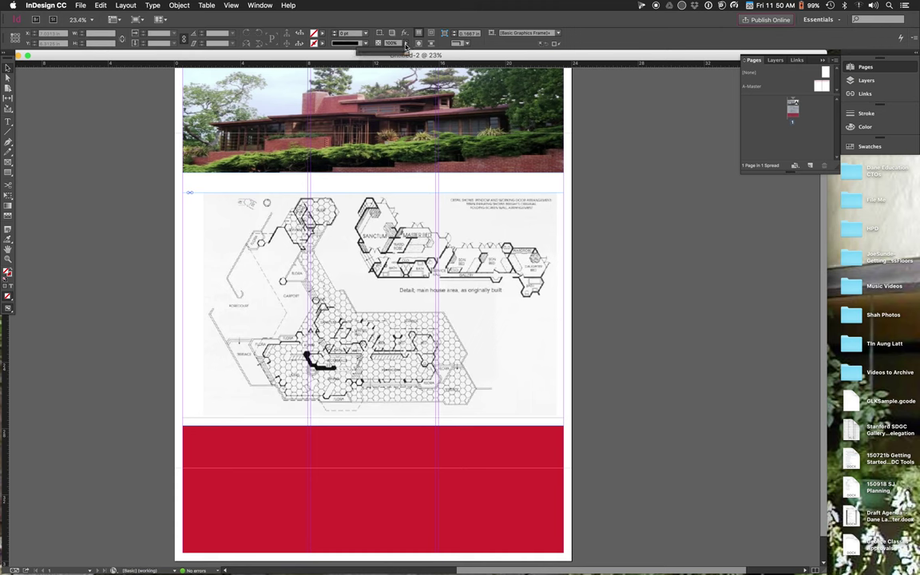
pyautogui.moveTo(404, 54); pyautogui.dragTo(377, 56)
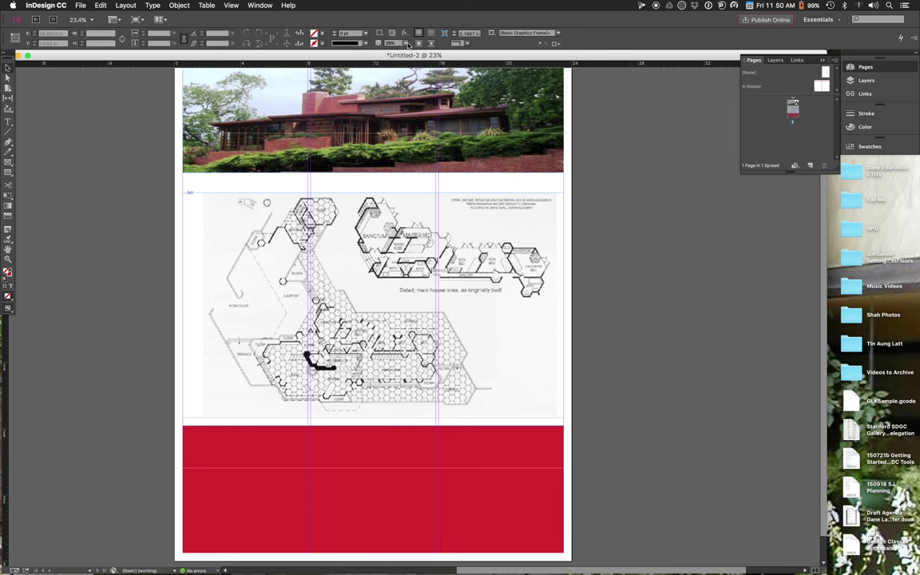
pyautogui.click(406, 44)
pyautogui.moveTo(377, 55); pyautogui.dragTo(428, 61)
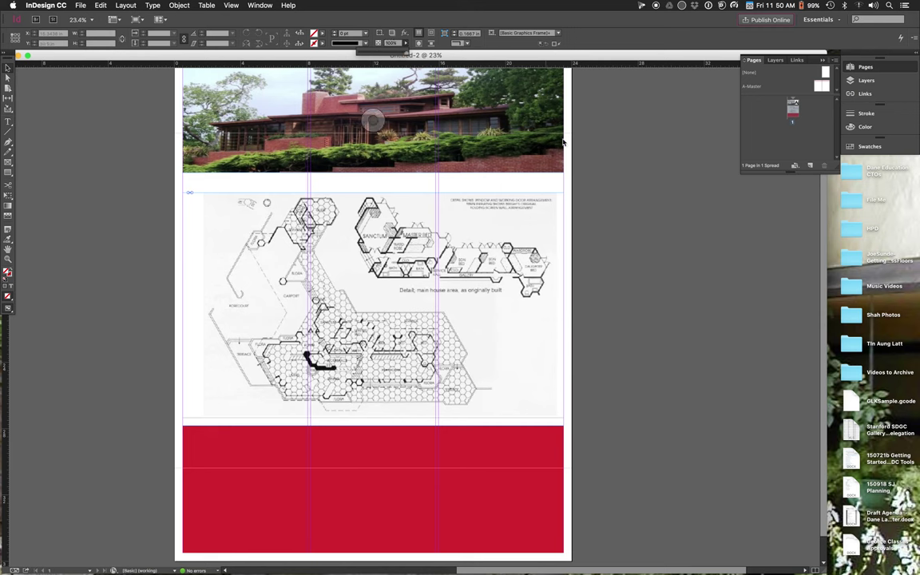
# - With nothing selected, try spectrum colours as the default fill and settle on a black-only grey of about 42% K
pyautogui.click(863, 127)
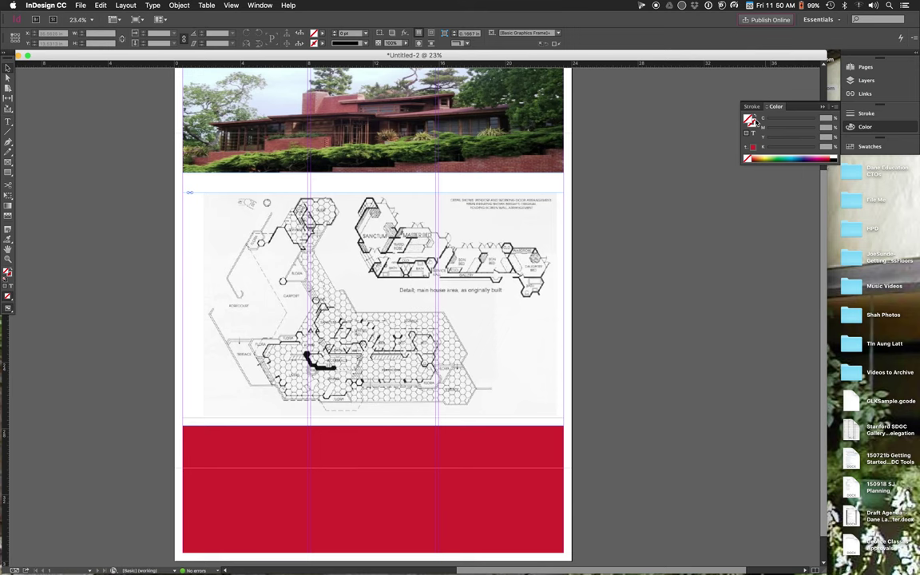
pyautogui.click(768, 158)
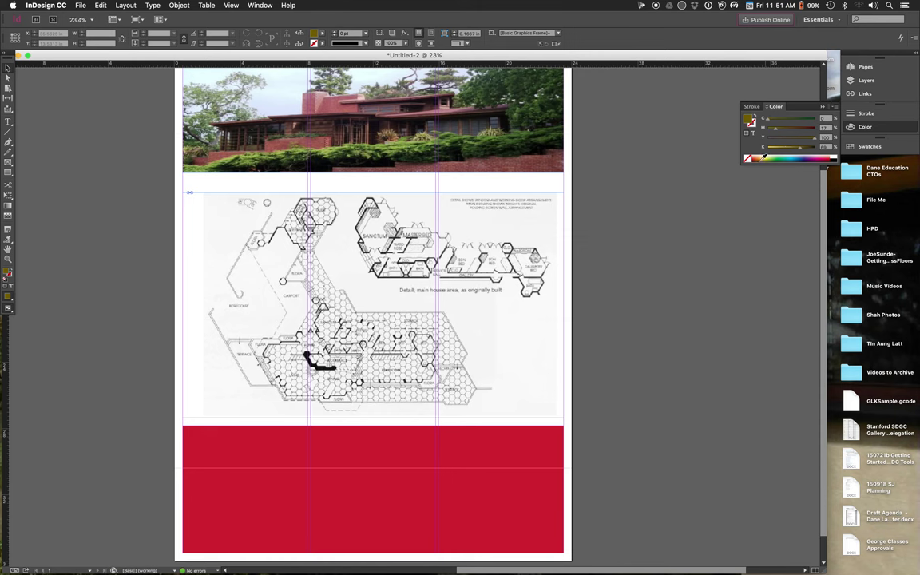
pyautogui.click(760, 158)
pyautogui.click(836, 158)
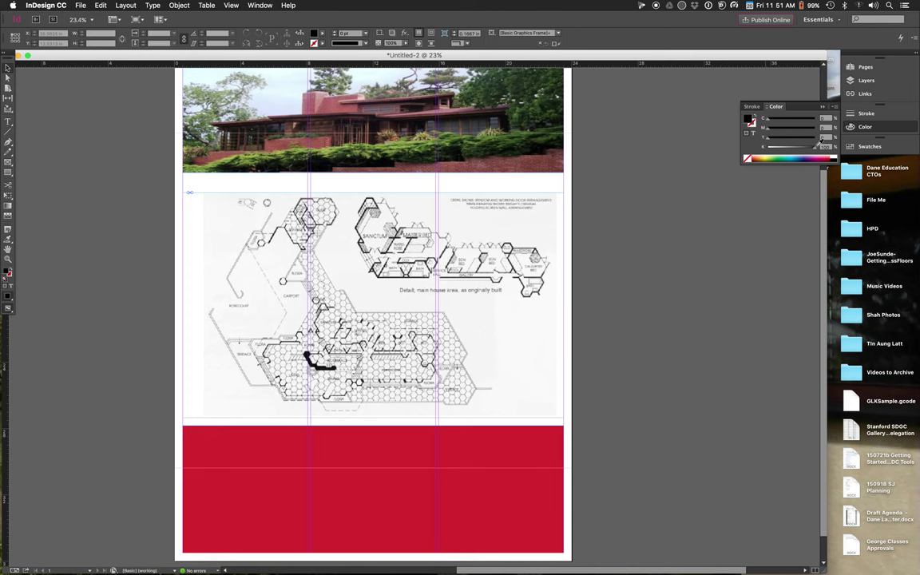
pyautogui.moveTo(816, 145); pyautogui.dragTo(788, 149)
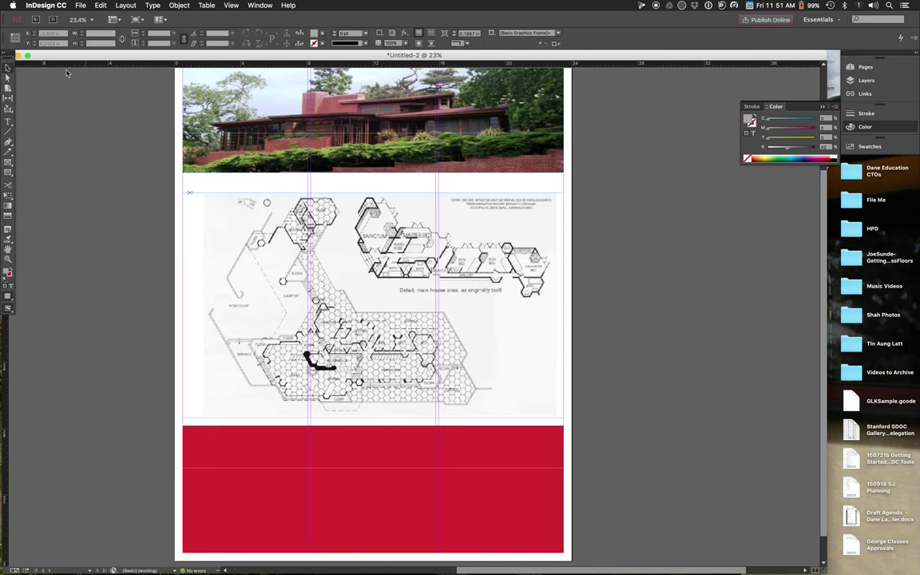
# - Select the red rectangle below the floor plan and limit its fill swatch list to color swatches
pyautogui.click(283, 456)
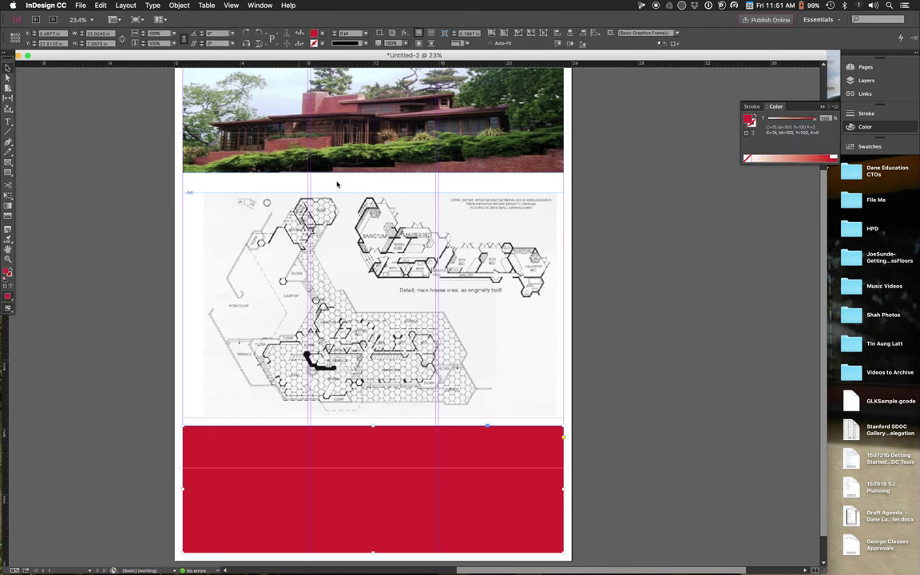
pyautogui.click(323, 36)
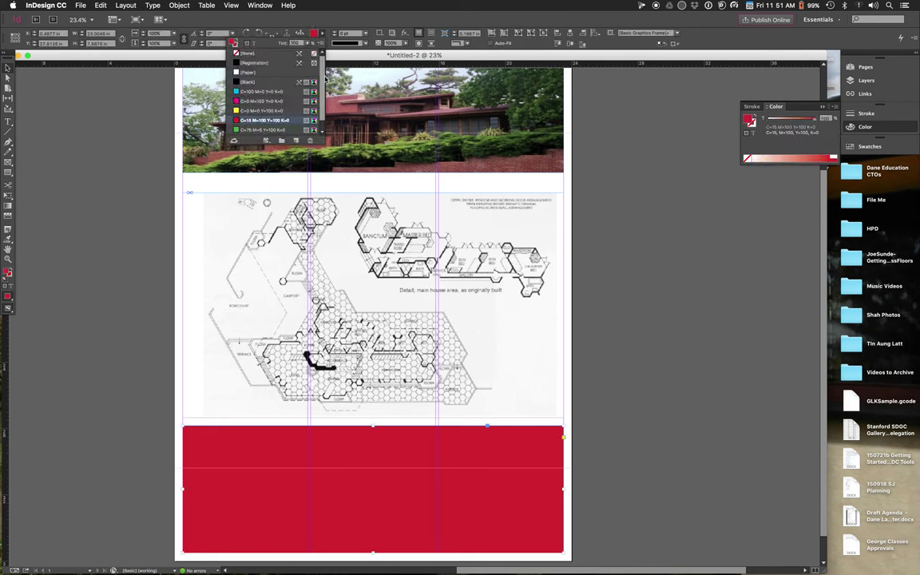
pyautogui.click(269, 141)
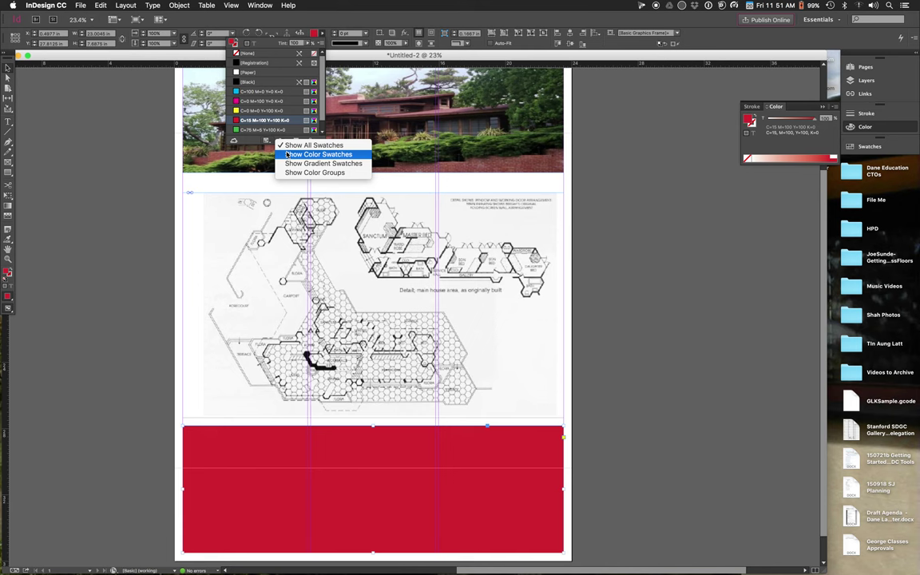
pyautogui.click(286, 154)
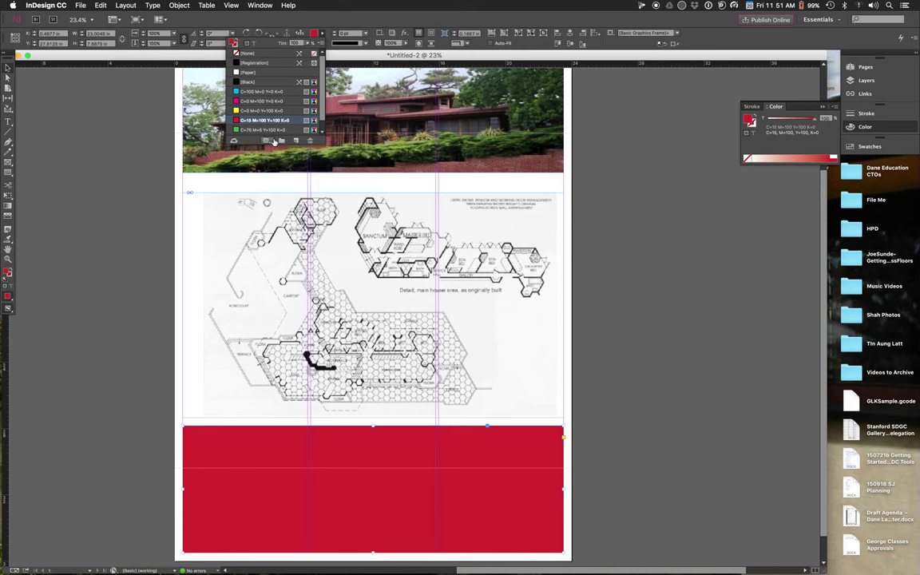
pyautogui.click(268, 141)
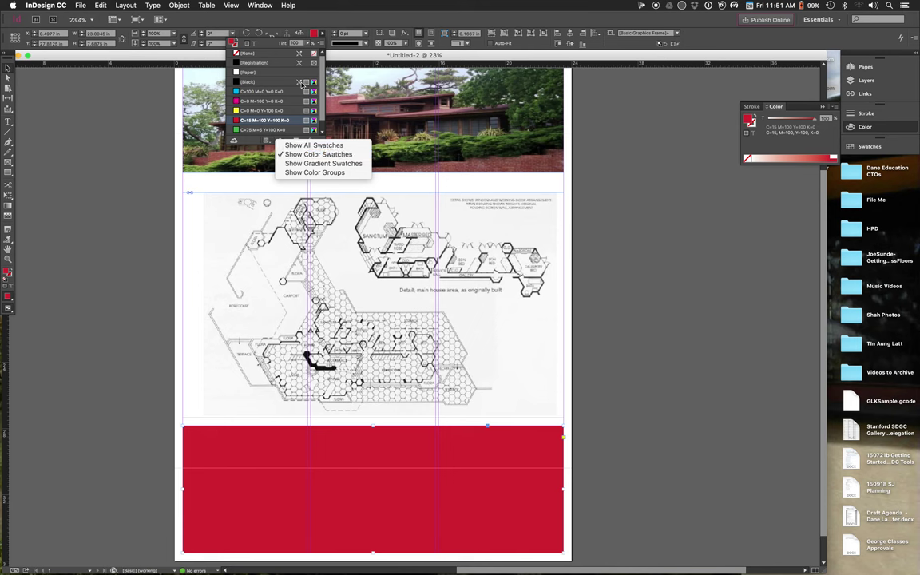
pyautogui.click(233, 42)
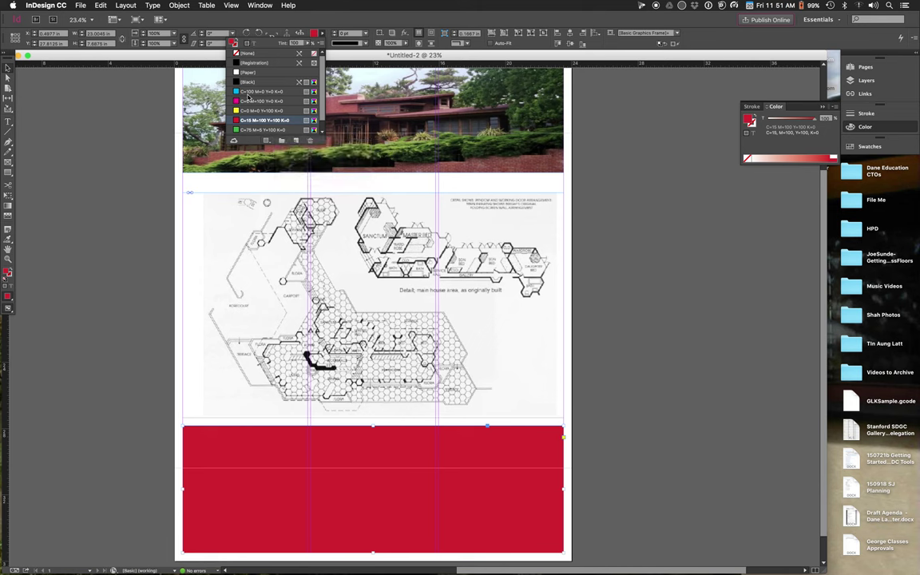
# - Edit the C=15 M=100 Y=100 K=0 swatch, lowering its cyan to 0% and switching its color mode to RGB
pyautogui.doubleClick(254, 122)
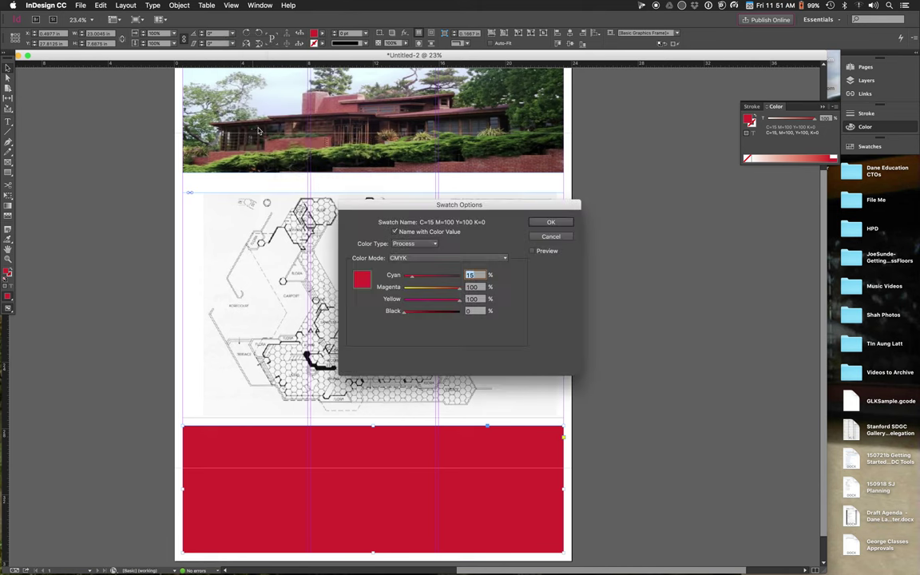
pyautogui.moveTo(405, 315)
pyautogui.mouseDown()
pyautogui.moveTo(424, 315)
pyautogui.moveTo(404, 314)
pyautogui.mouseUp()
pyautogui.click(406, 258)
pyautogui.click(406, 258)
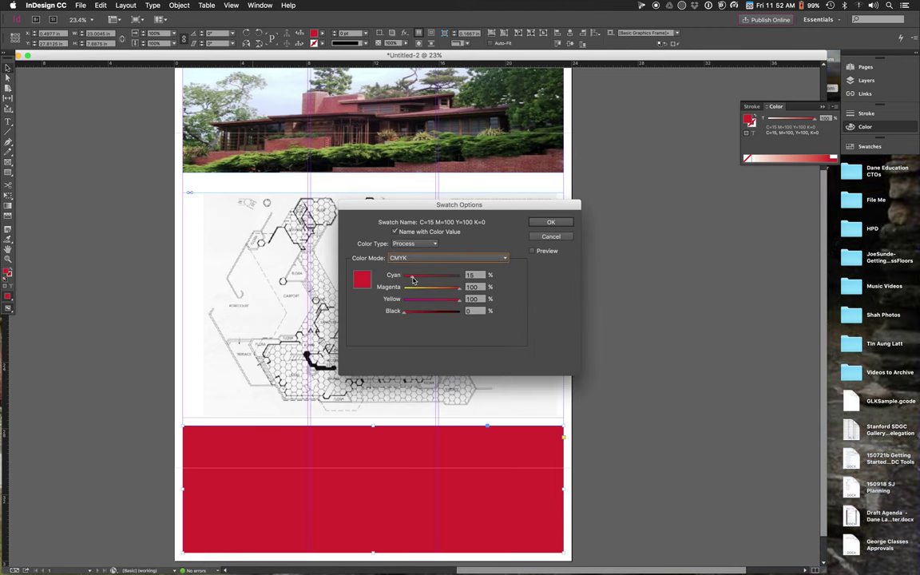
pyautogui.moveTo(420, 280); pyautogui.dragTo(397, 279)
pyautogui.click(408, 258)
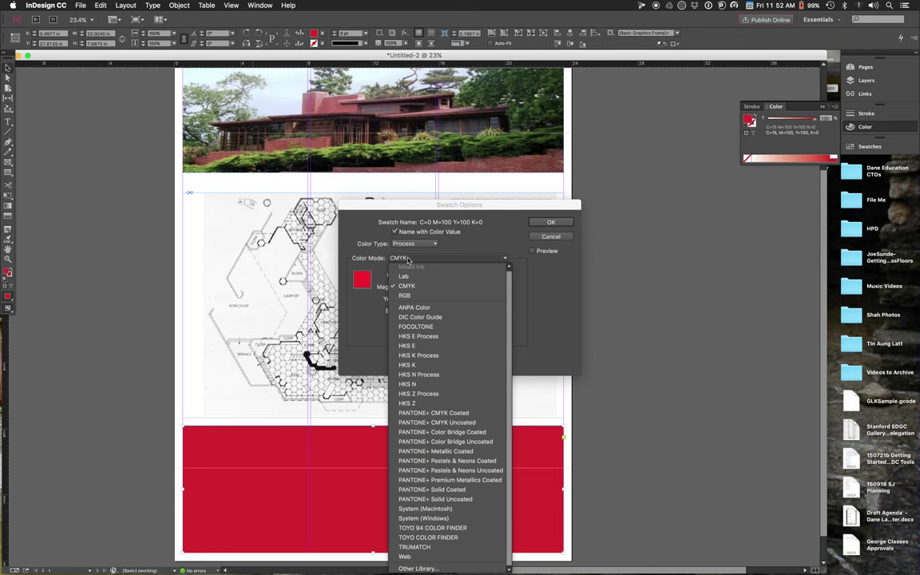
pyautogui.click(406, 296)
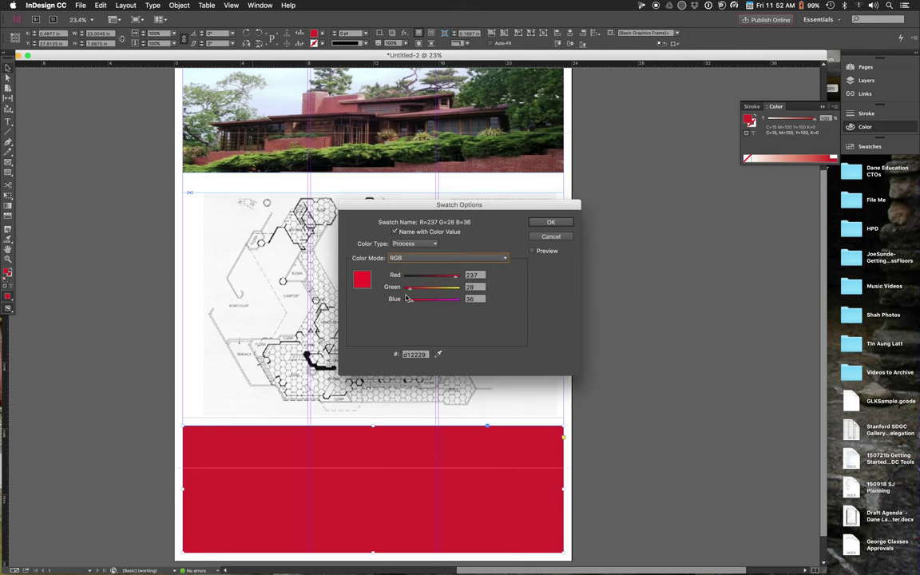
pyautogui.click(419, 260)
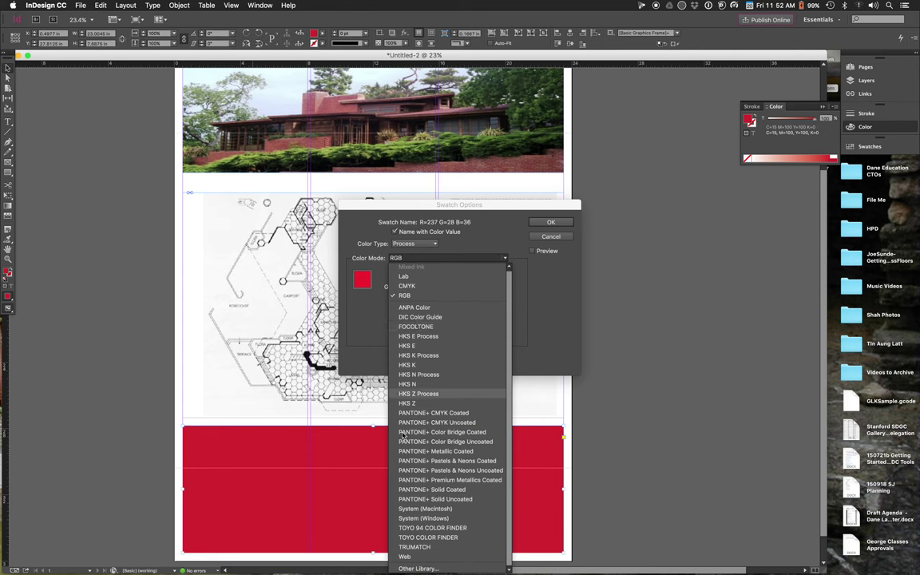
pyautogui.click(406, 297)
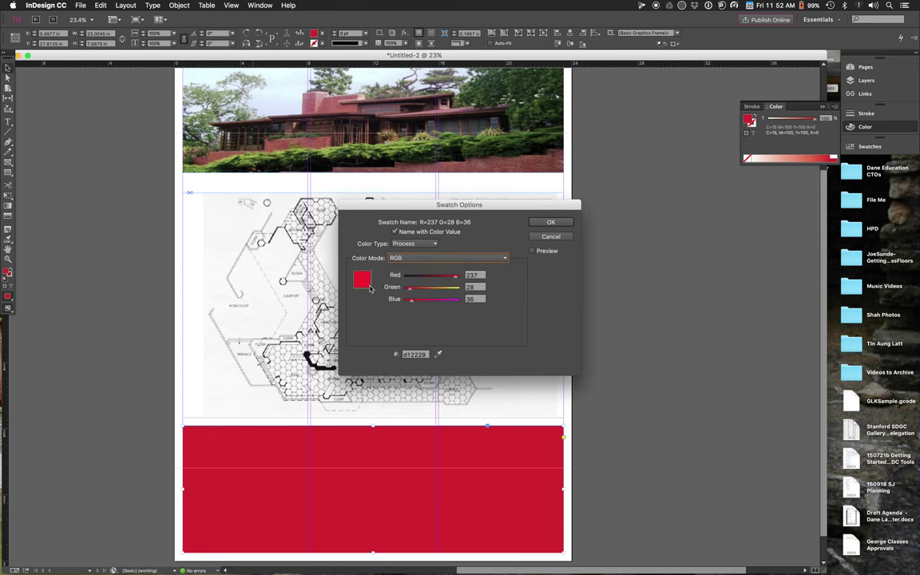
# - Mix the swatch to the pale blue R=171 G=196 B=215, apply it to the rectangle and deselect
pyautogui.click(417, 276)
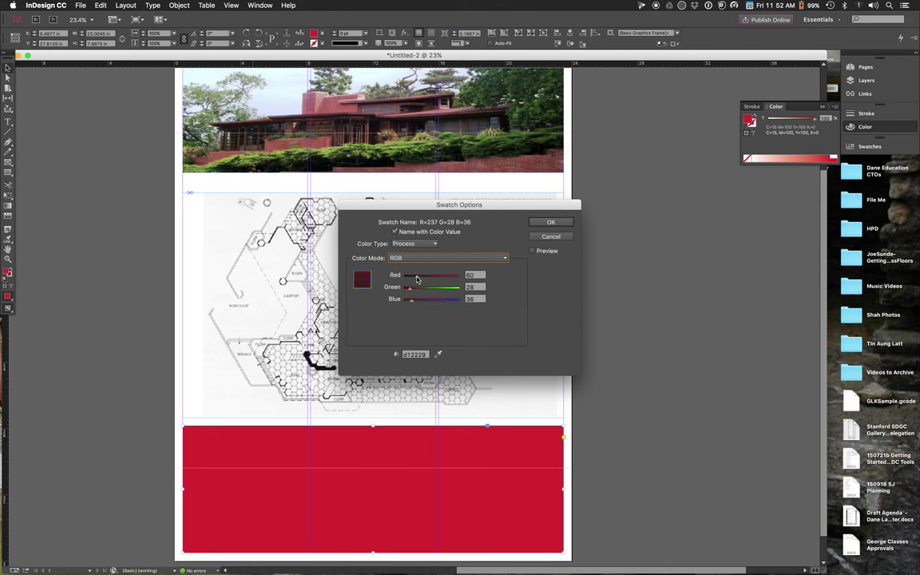
pyautogui.moveTo(411, 299); pyautogui.dragTo(451, 300)
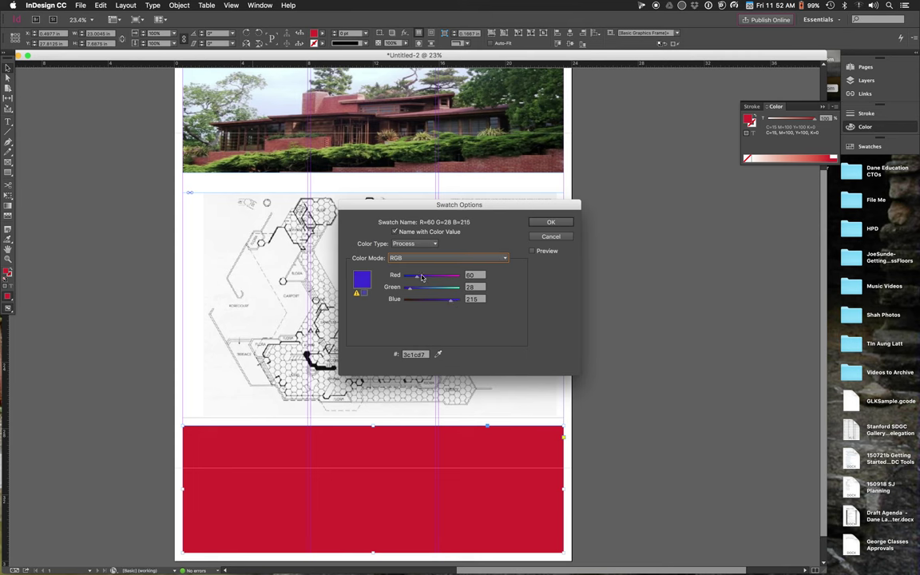
pyautogui.click(456, 276)
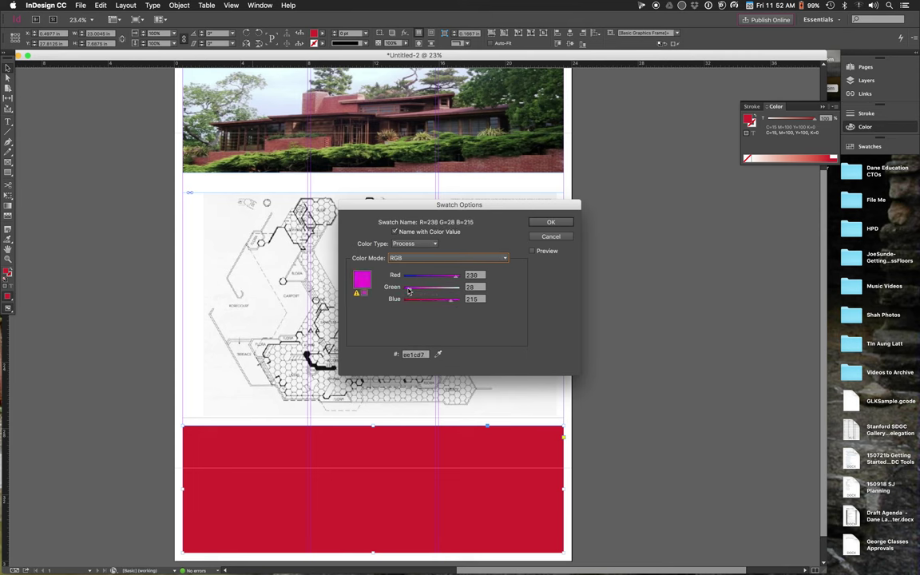
pyautogui.click(450, 288)
pyautogui.moveTo(450, 290); pyautogui.dragTo(445, 278)
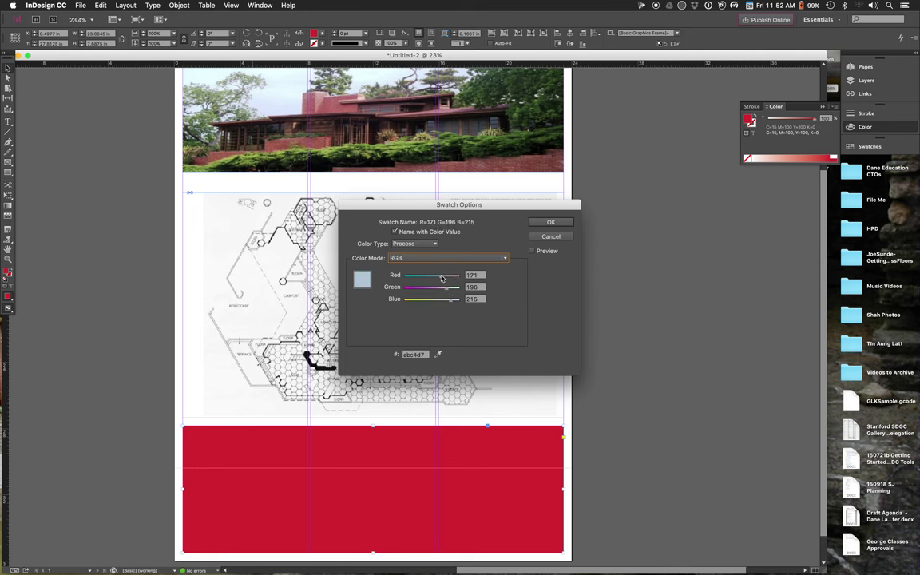
pyautogui.click(551, 222)
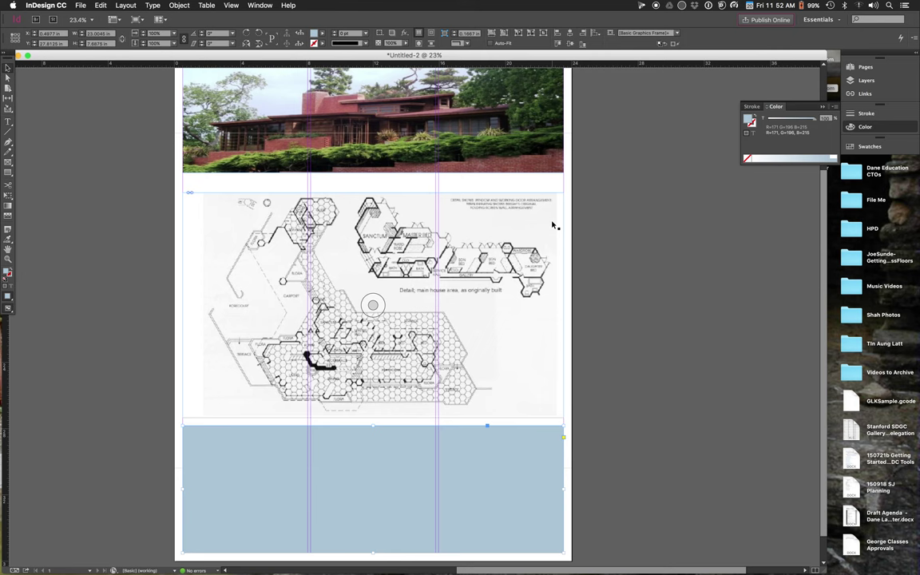
pyautogui.click(603, 308)
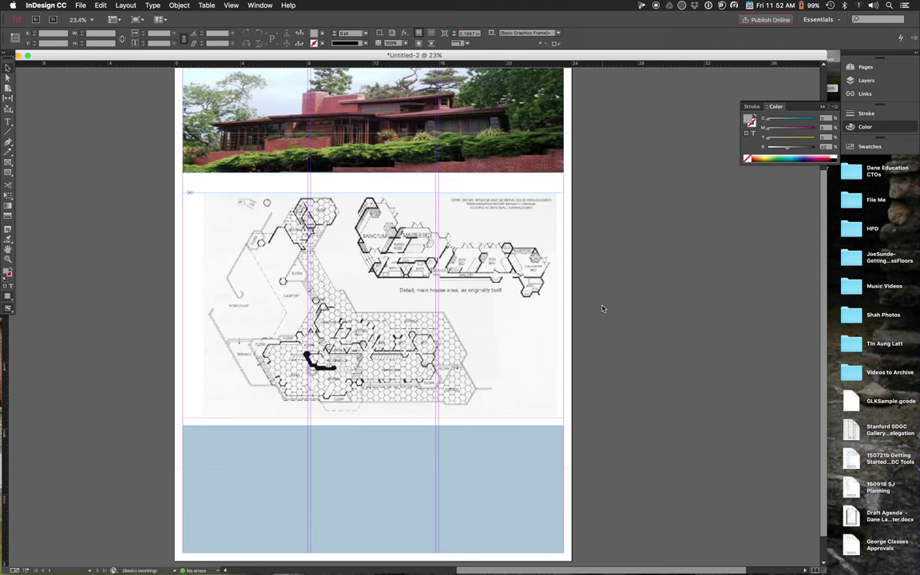
# - Place usca37368.jpeg from the Hanna House Images Interior folder on the left part of the blue rectangle, about 9.8 x 6.7 in
pyautogui.click(81, 5)
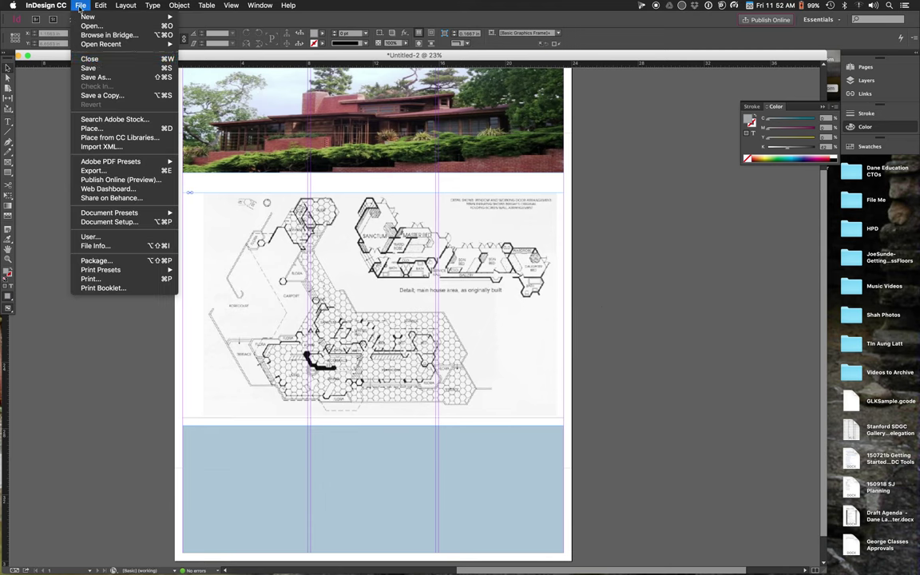
pyautogui.click(91, 129)
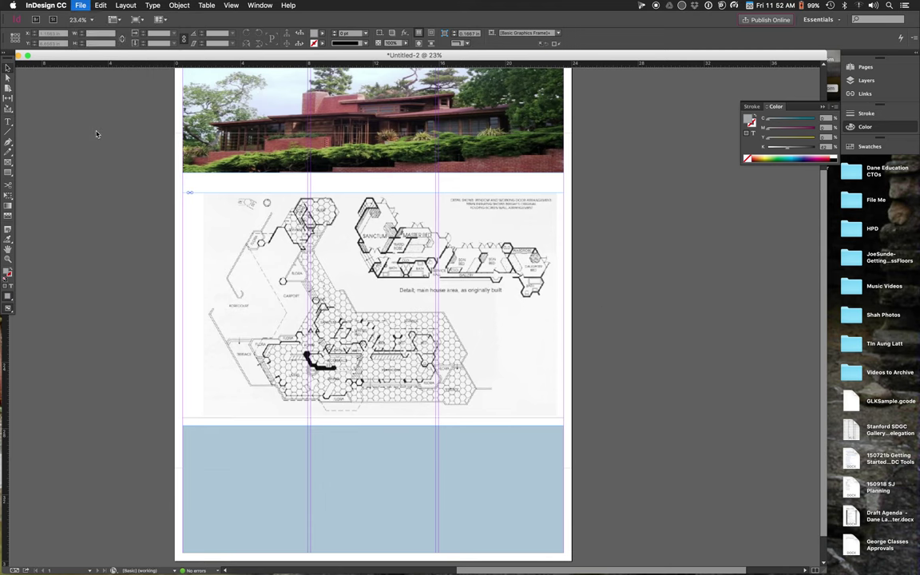
pyautogui.click(455, 105)
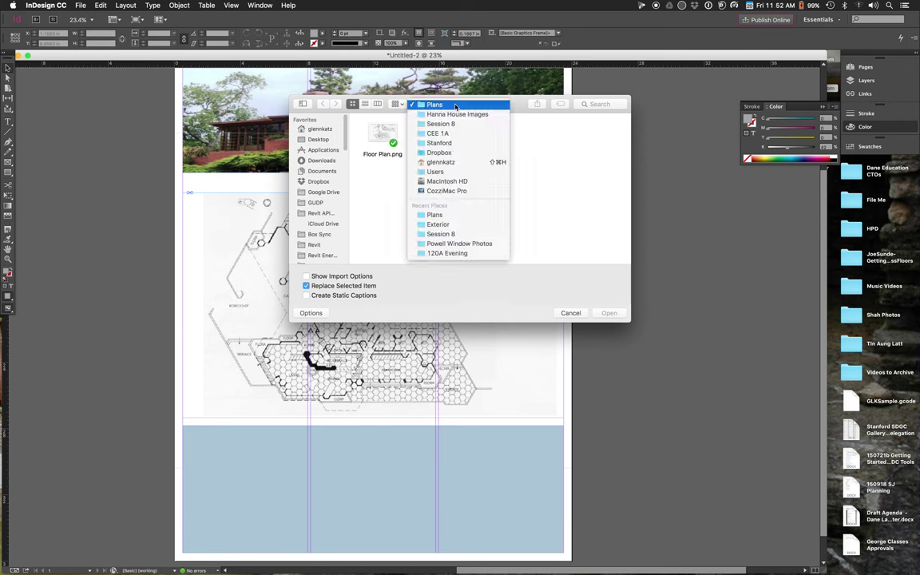
pyautogui.click(453, 114)
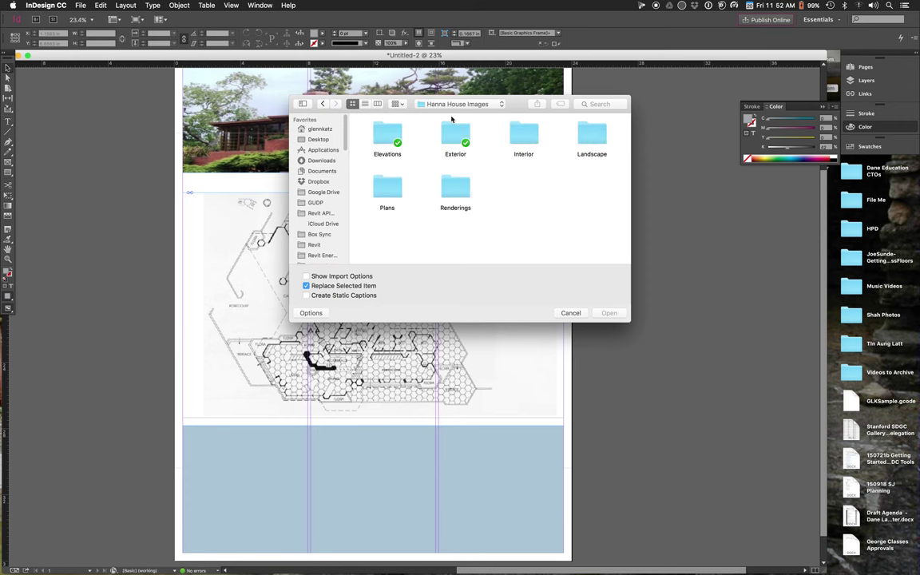
pyautogui.doubleClick(530, 139)
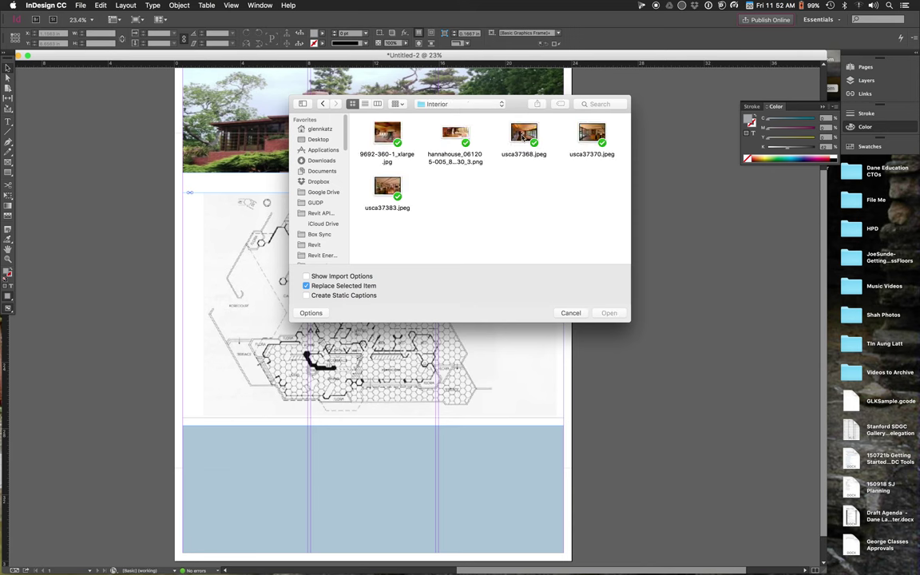
pyautogui.doubleClick(525, 136)
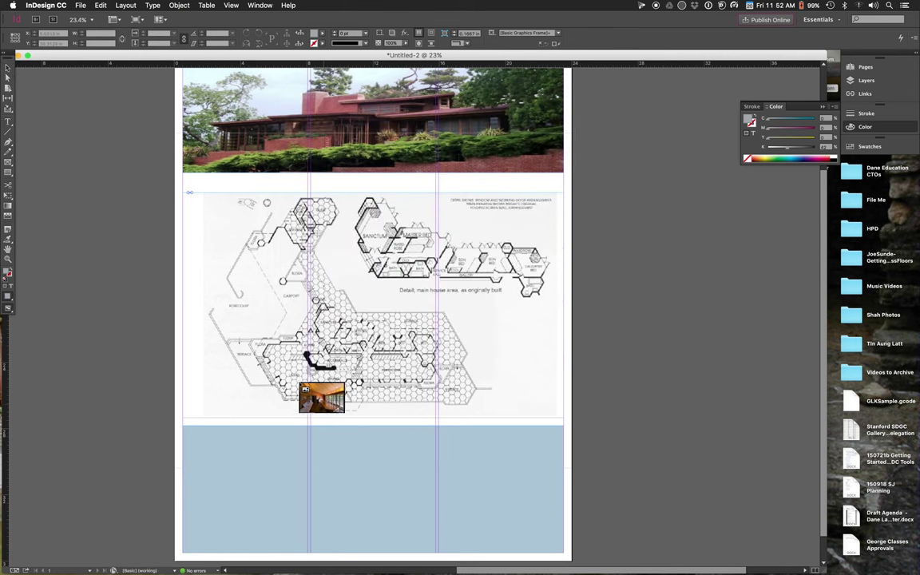
pyautogui.moveTo(201, 436); pyautogui.dragTo(350, 530)
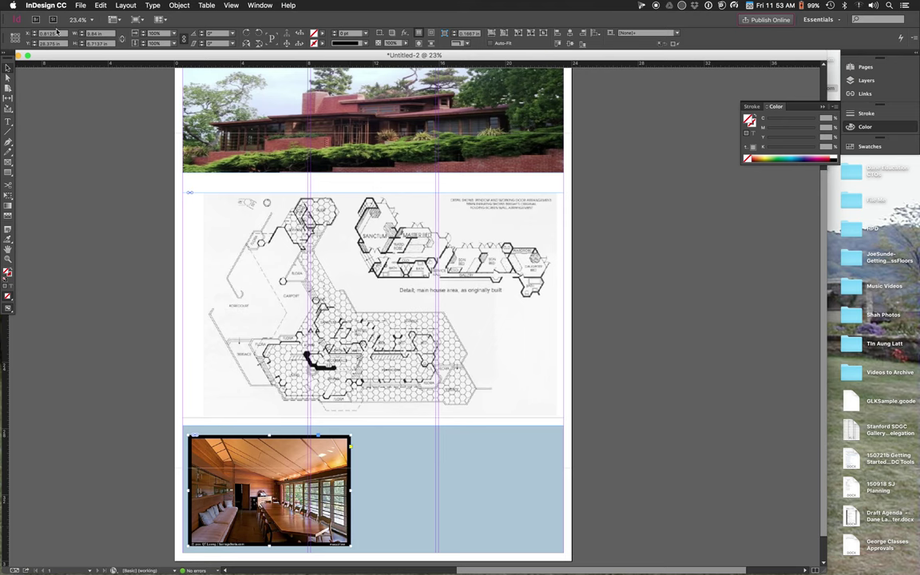
# - Replace the selected interior photo with 9692-360-1_xlarge.jpg in the same frame, and undo the stray drag on the blue rectangle
pyautogui.click(78, 8)
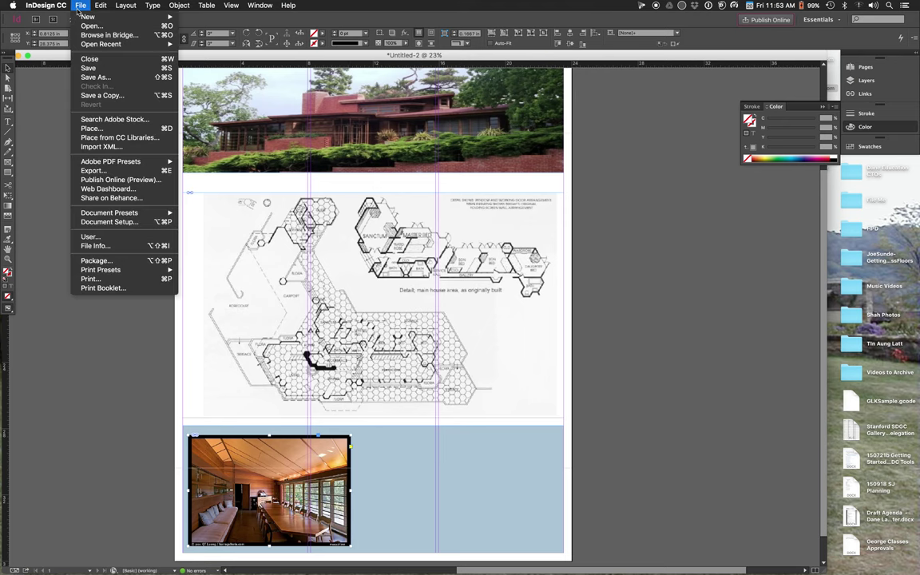
pyautogui.click(110, 131)
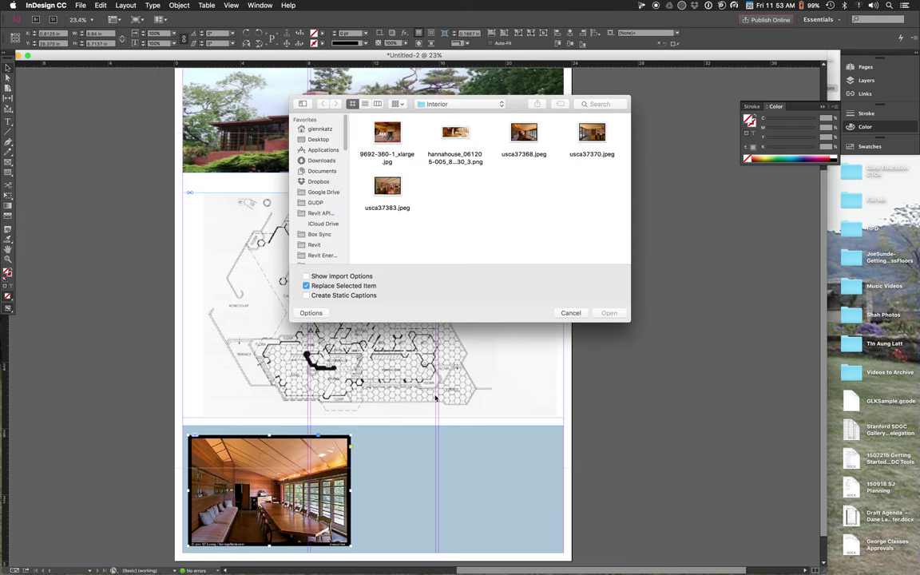
pyautogui.click(390, 153)
pyautogui.click(608, 313)
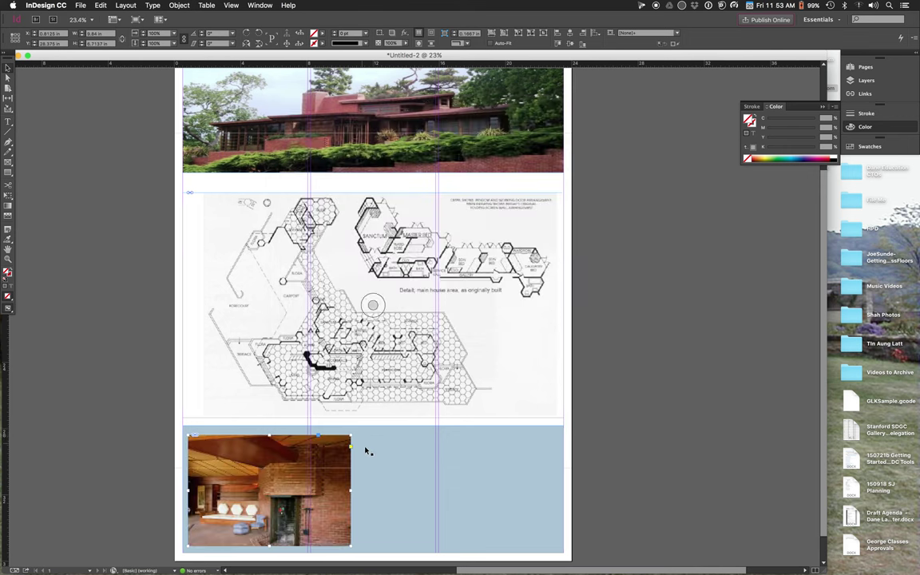
pyautogui.moveTo(367, 440); pyautogui.dragTo(422, 470)
pyautogui.hotkey('ctrl', 'z')
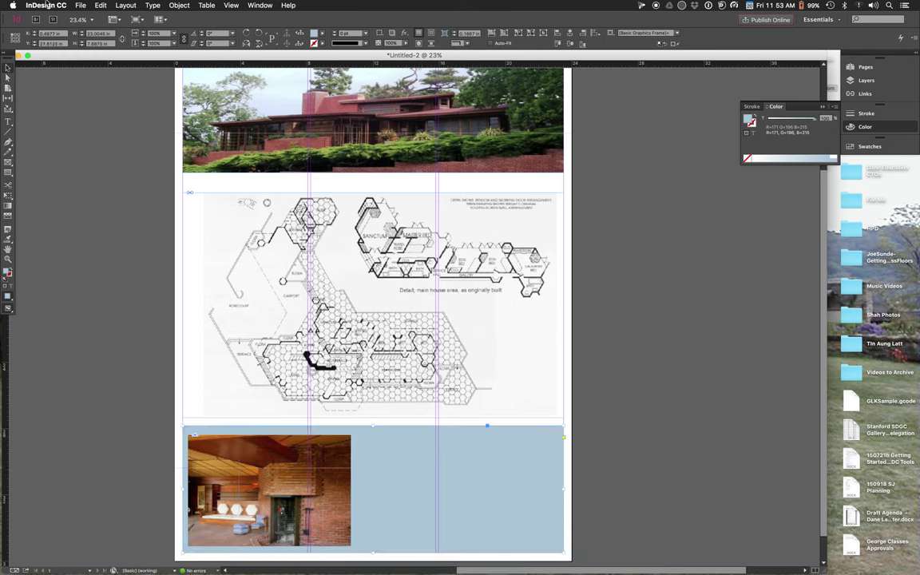
# - Place usca37368.jpeg from the Interior folder on the blue rectangle beside the fireplace photo, undoing the stray move of the rectangle
pyautogui.click(79, 6)
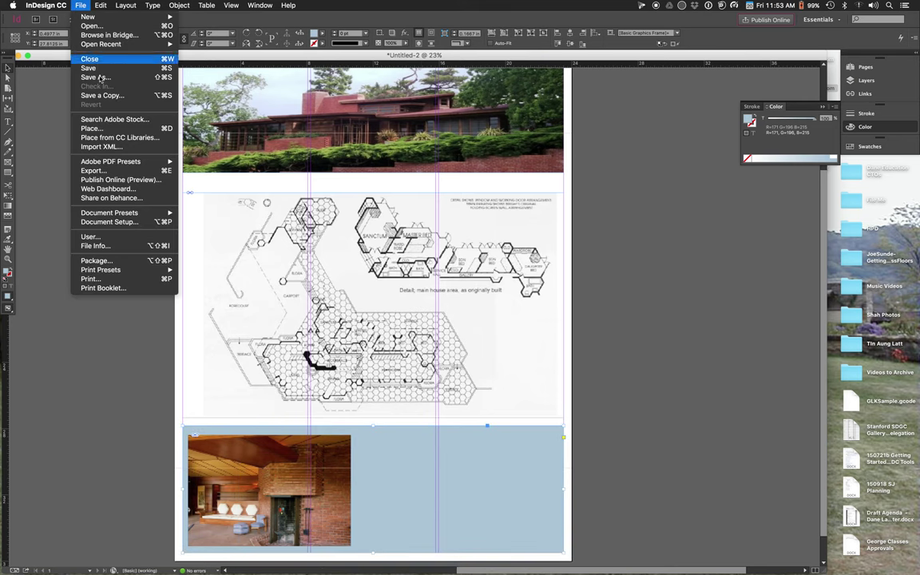
pyautogui.click(96, 117)
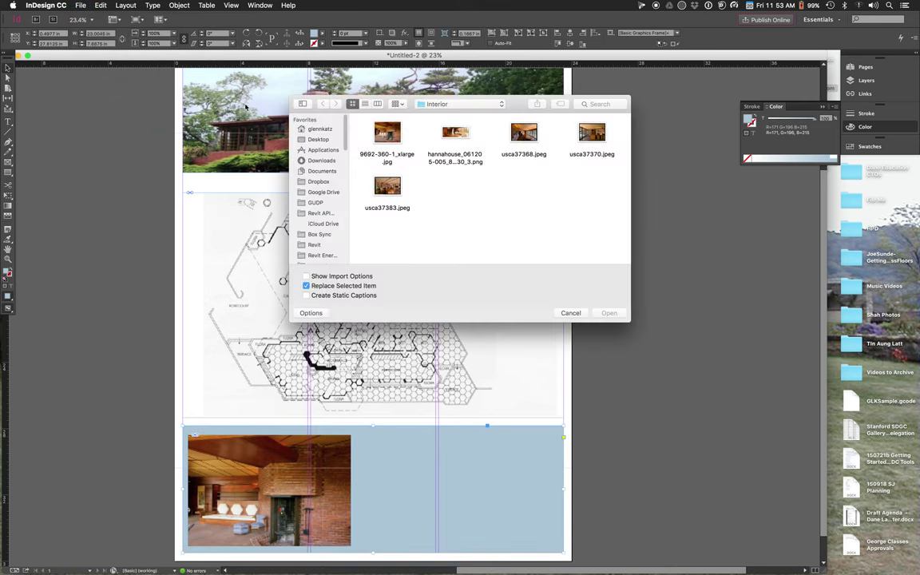
pyautogui.doubleClick(524, 137)
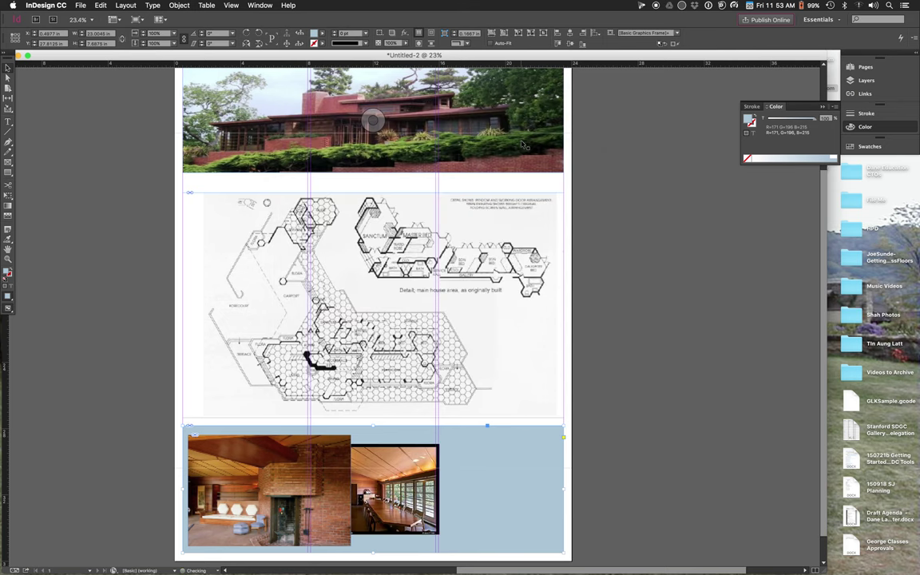
pyautogui.moveTo(390, 457); pyautogui.dragTo(445, 456)
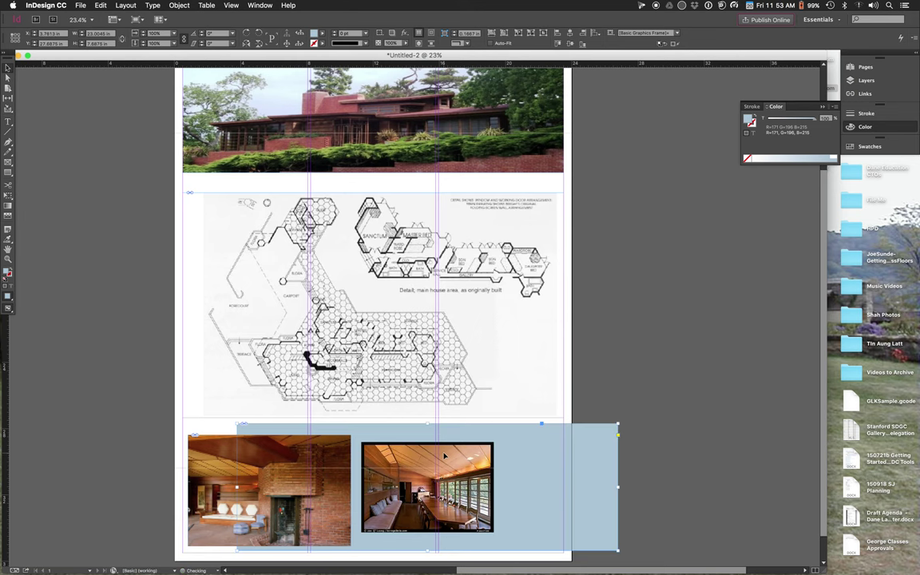
pyautogui.press('super+z')
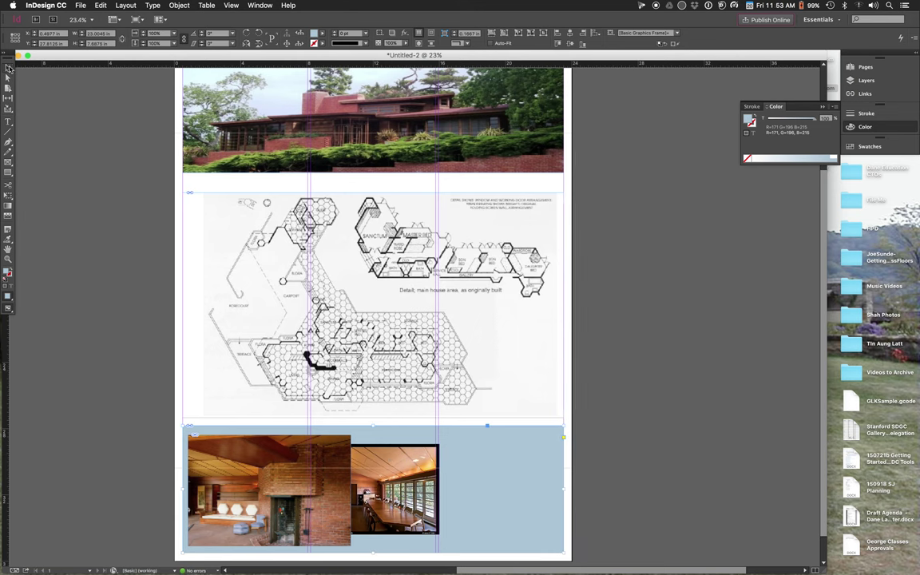
pyautogui.click(389, 461)
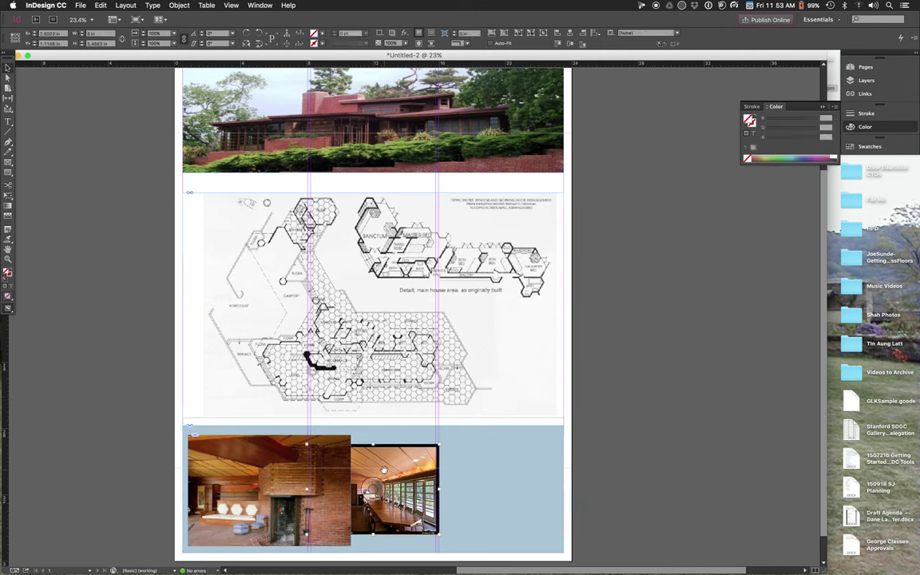
pyautogui.moveTo(385, 470); pyautogui.dragTo(447, 438)
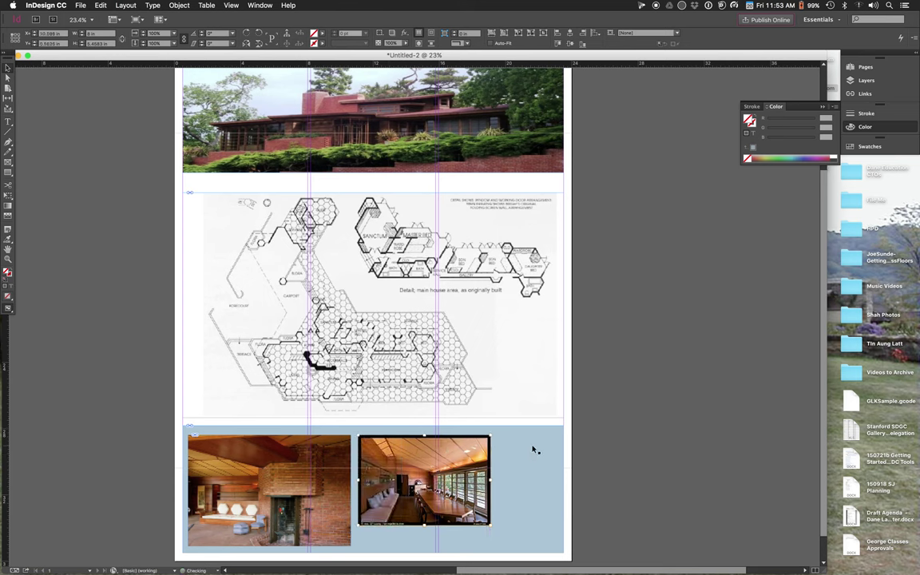
# - Scale the dining room photo to about 9.6 x 6.7 in so its lower edge lines up with the fireplace photo
pyautogui.click(485, 451)
pyautogui.click(485, 452)
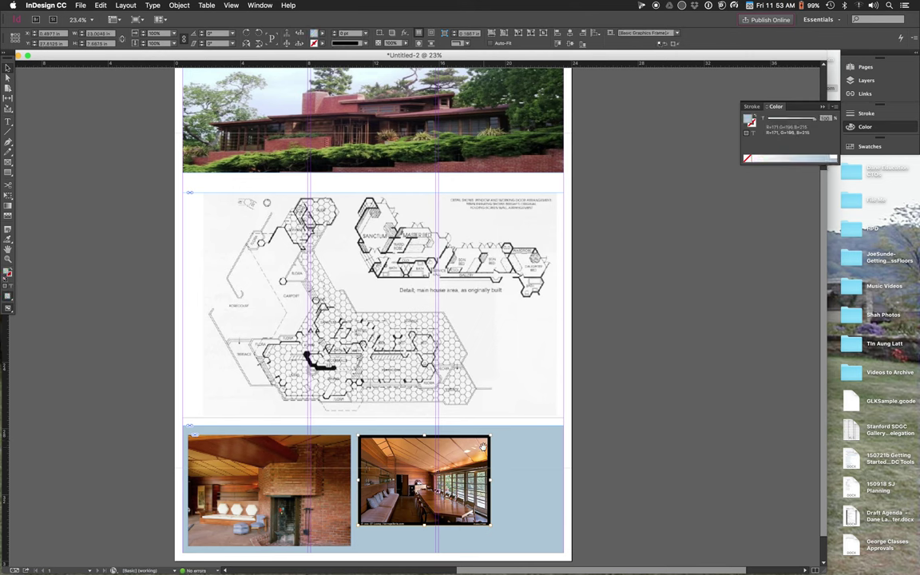
pyautogui.moveTo(492, 526); pyautogui.dragTo(518, 545)
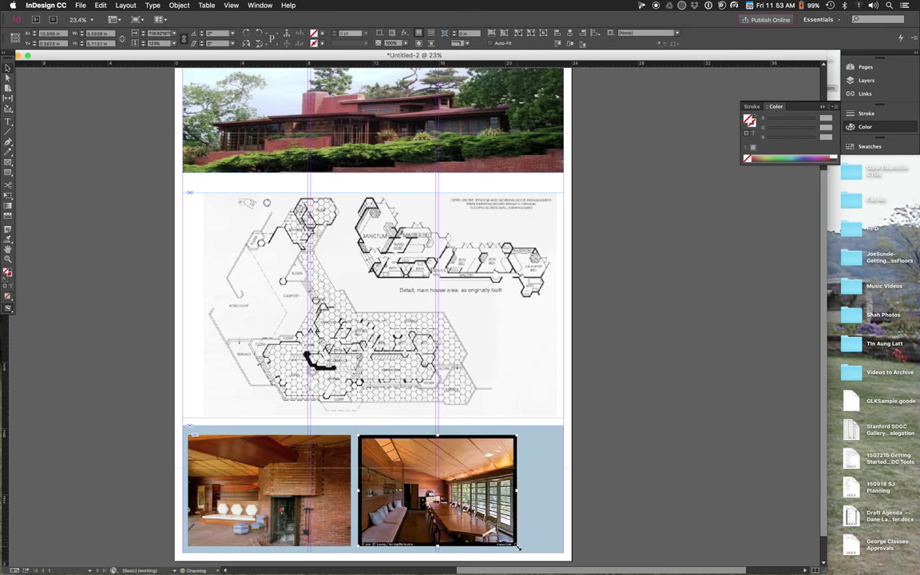
pyautogui.click(462, 492)
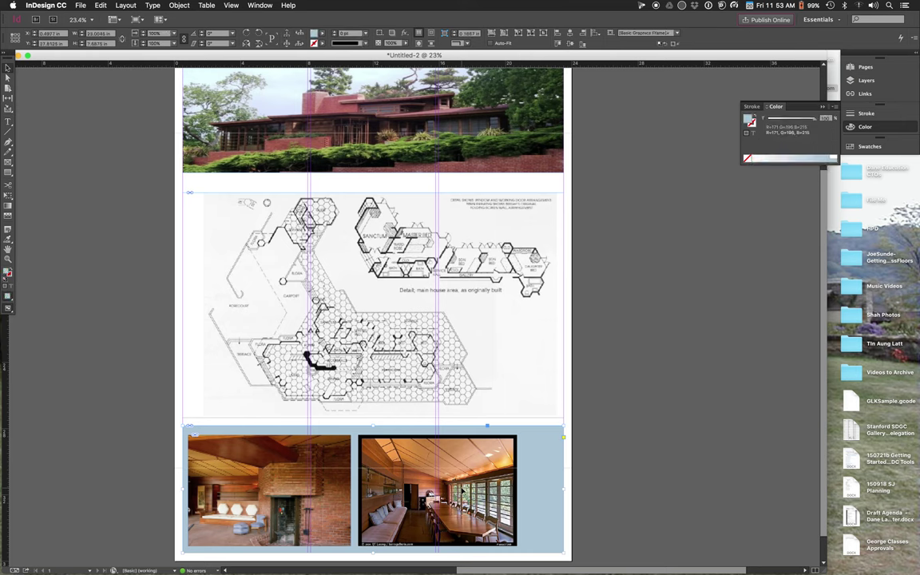
pyautogui.click(472, 467)
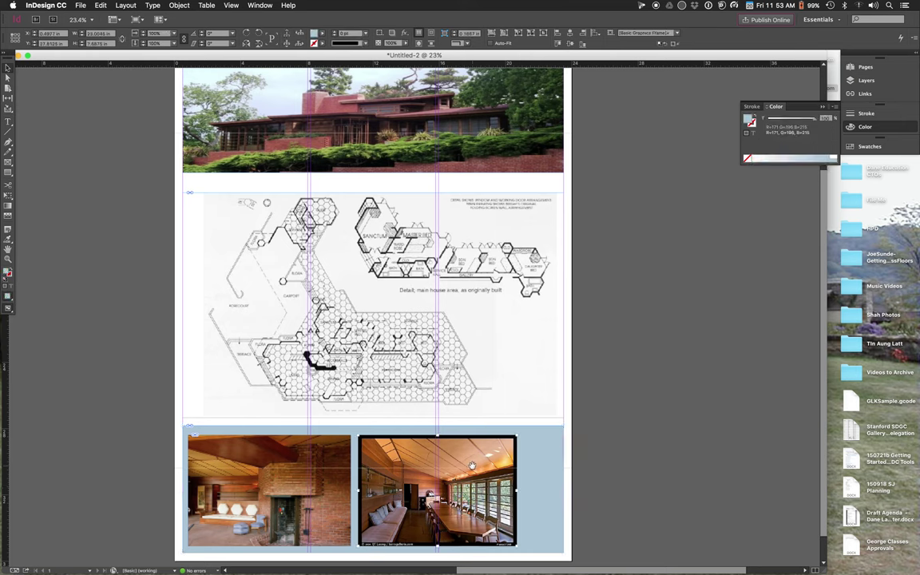
# - Try to enlarge the dining room photo to about 10.2 x 7.3 in, undo the enlargement and deselect everything
pyautogui.moveTo(517, 436); pyautogui.dragTo(528, 426)
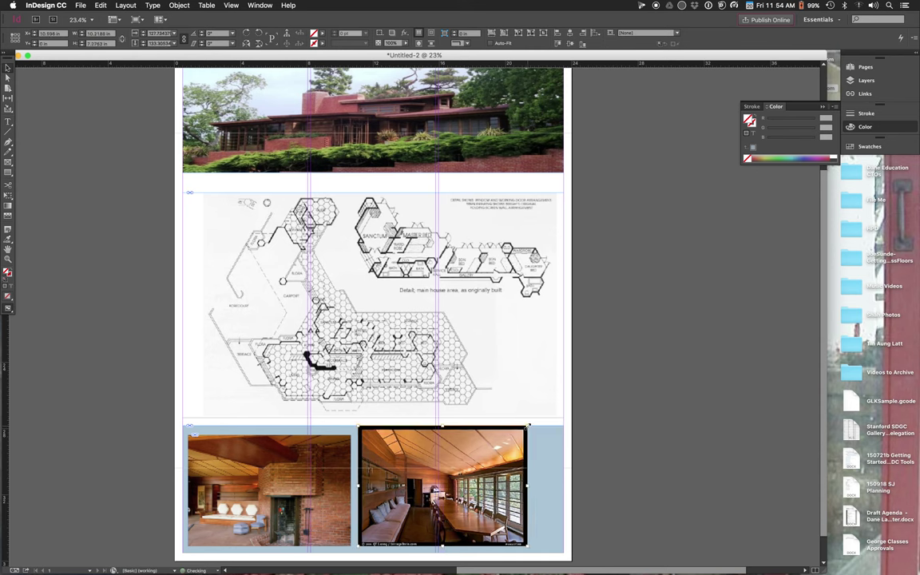
pyautogui.press('super+z')
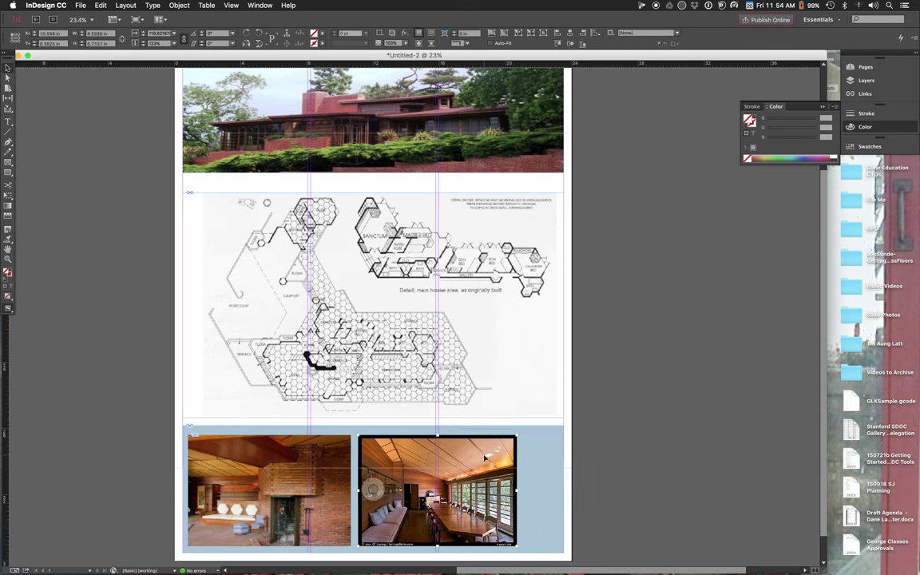
pyautogui.click(530, 429)
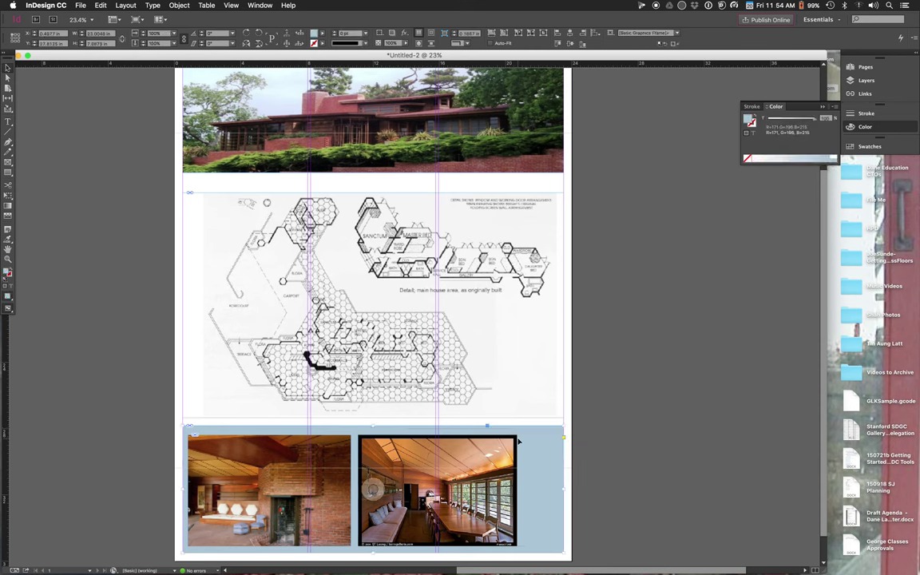
pyautogui.click(519, 434)
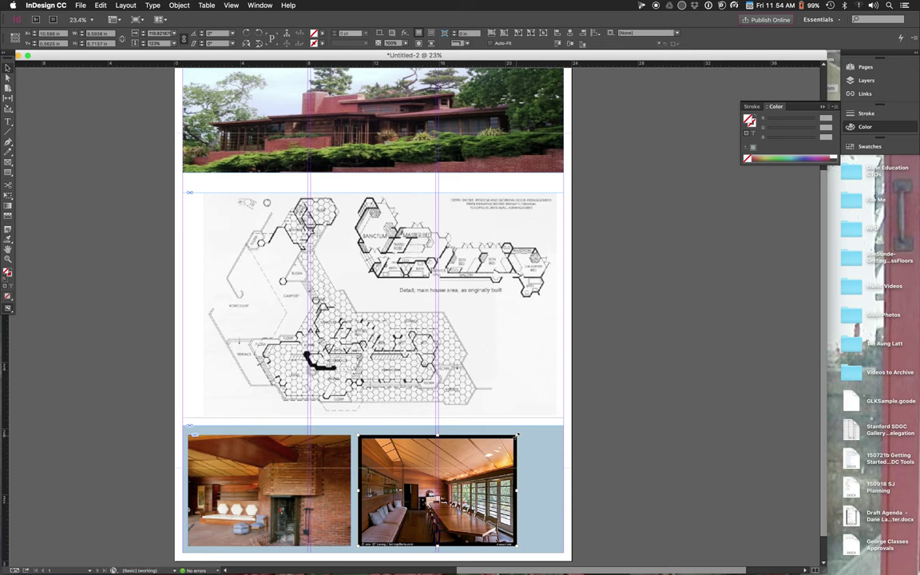
pyautogui.moveTo(516, 435); pyautogui.dragTo(521, 432)
pyautogui.click(617, 431)
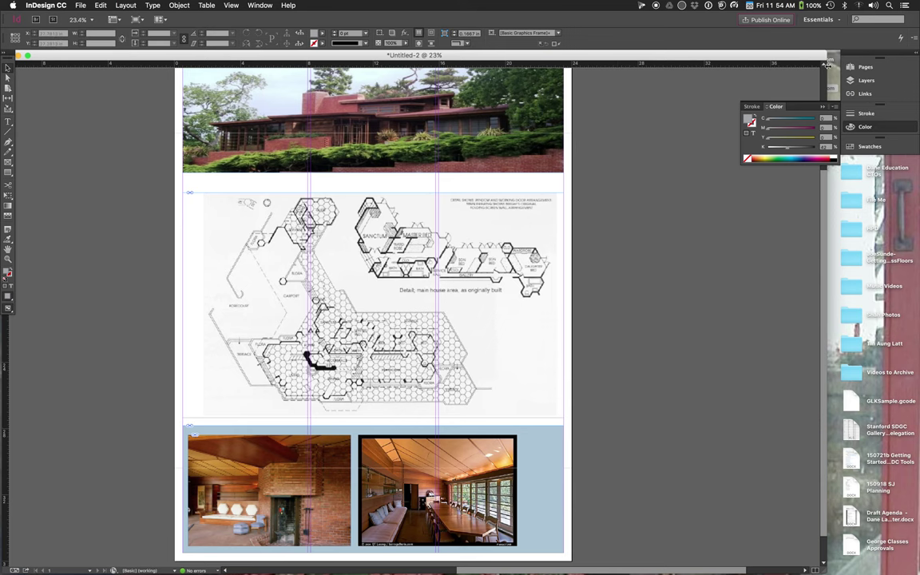
# - Set the opacity of the exterior house photo to 57% and deselect it
pyautogui.scroll(3, 826, 70)
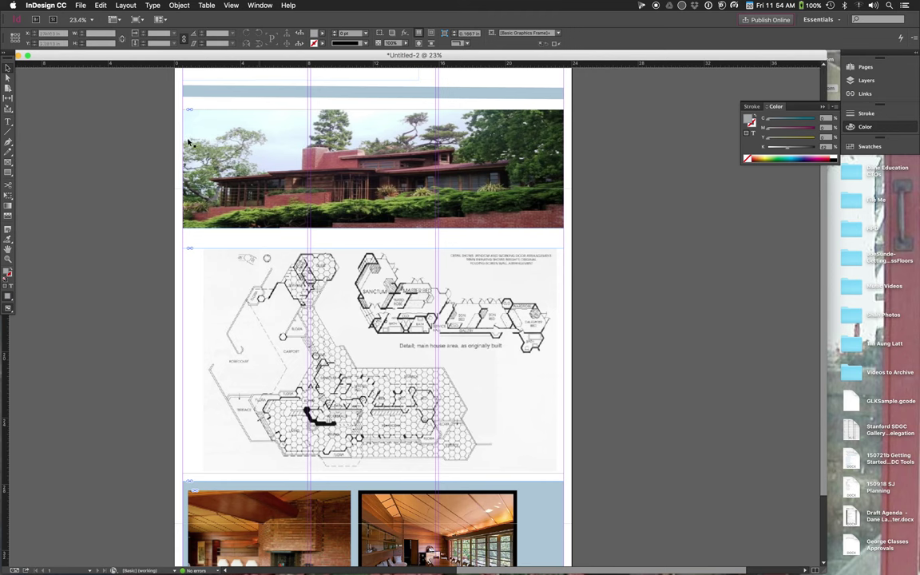
pyautogui.click(226, 227)
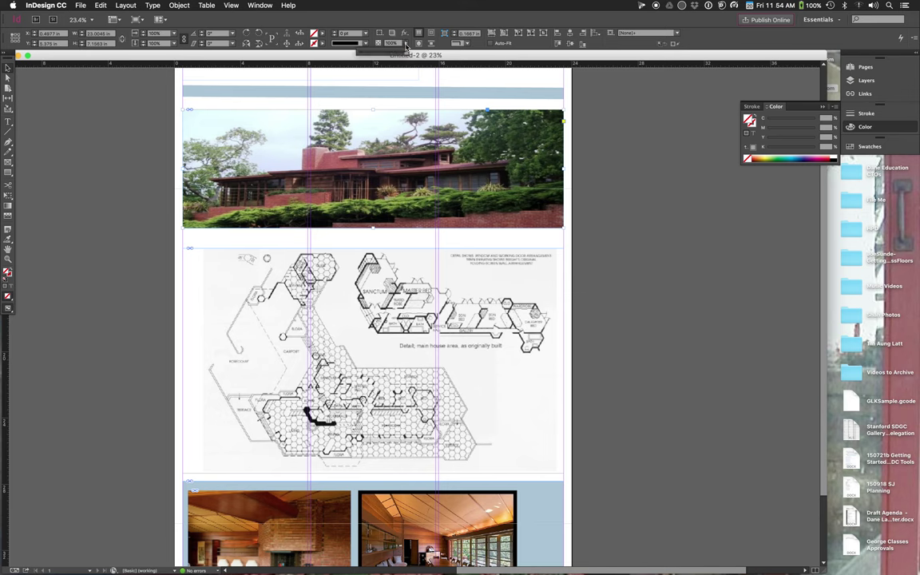
pyautogui.moveTo(408, 55); pyautogui.dragTo(388, 56)
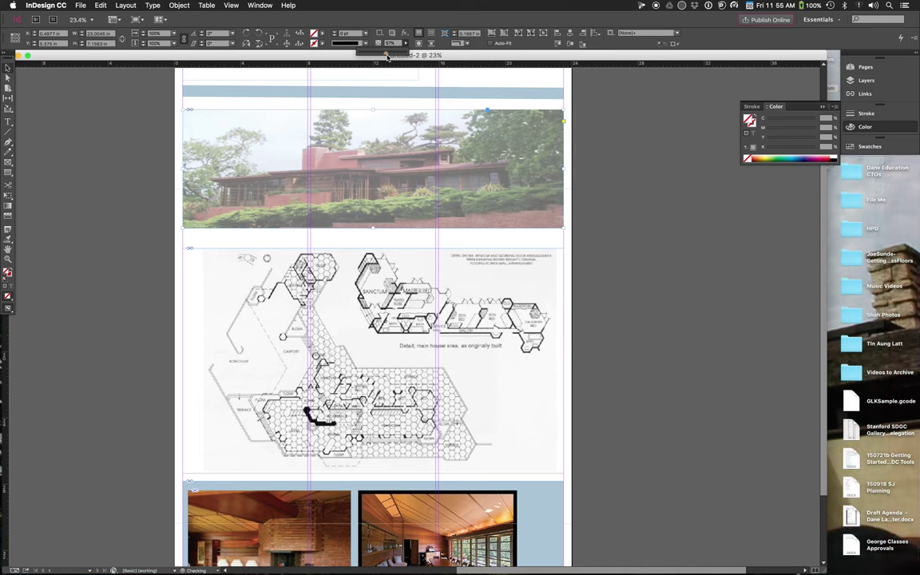
pyautogui.click(133, 186)
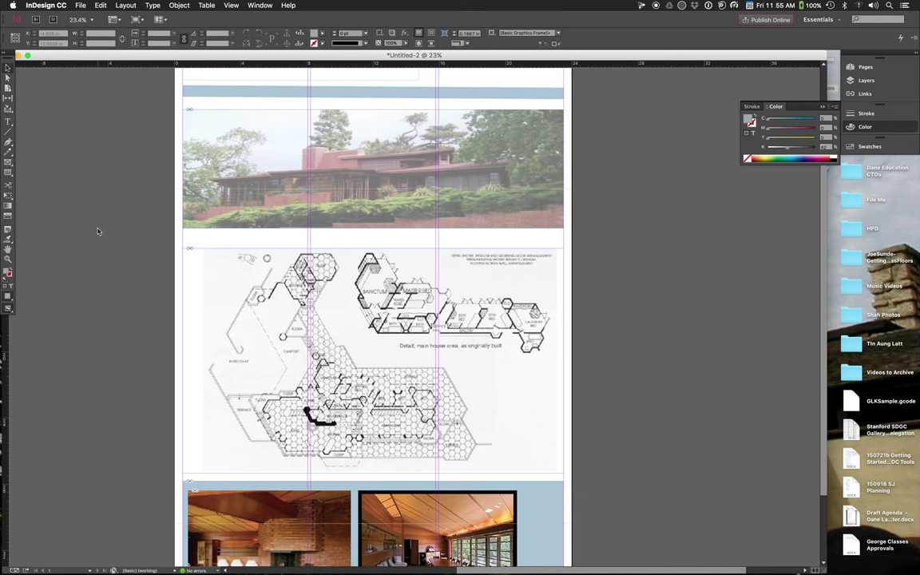
# - Create a text frame about 4.1 x 4.3 in at the floor plan's lower-right corner containing "This is some caption text."
pyautogui.click(11, 123)
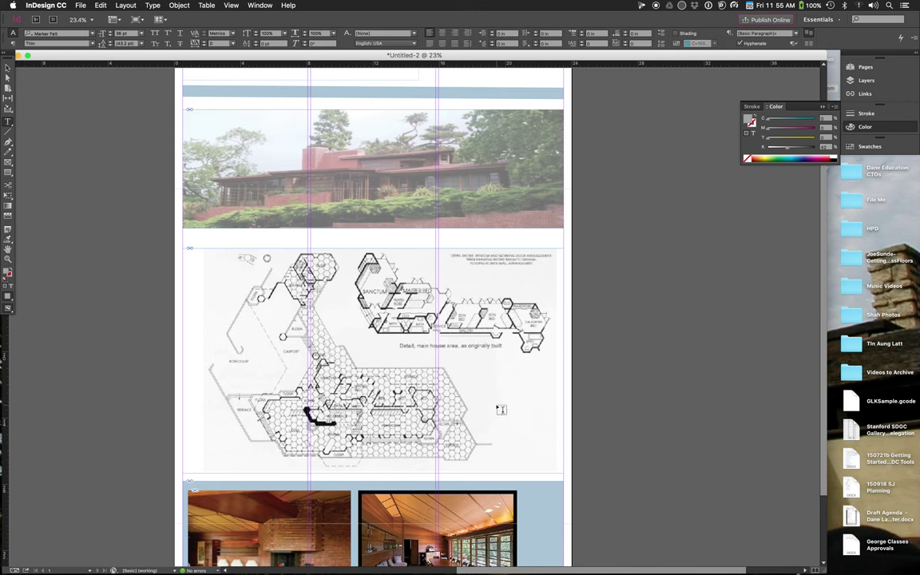
pyautogui.moveTo(501, 410); pyautogui.dragTo(565, 472)
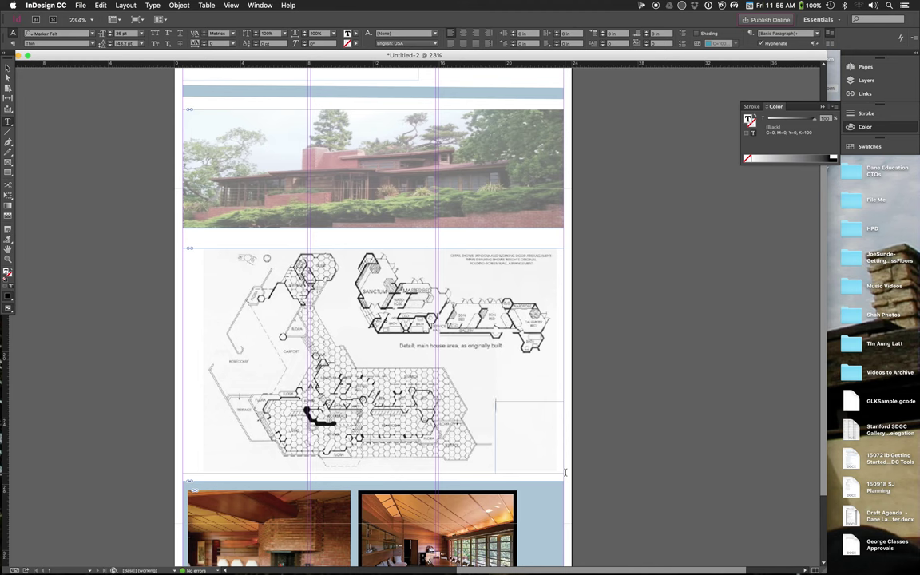
pyautogui.write('This is some caption txt')
pyautogui.press('BackSpace')
pyautogui.press('BackSpace')
pyautogui.write('ext.')
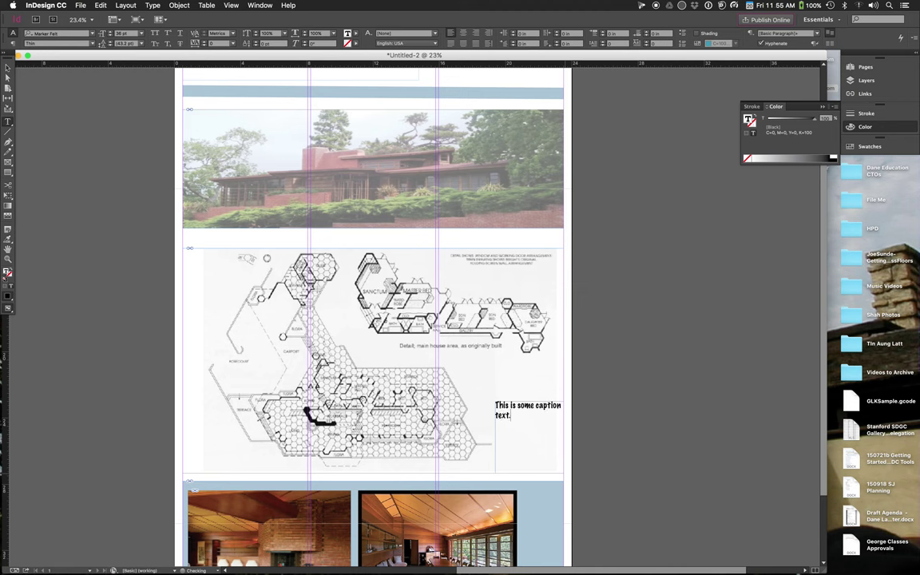
# - Continue the caption with the sentence "Notice how it wraps within the border of the bounding box."
pyautogui.write('  Notice how it wraps within')
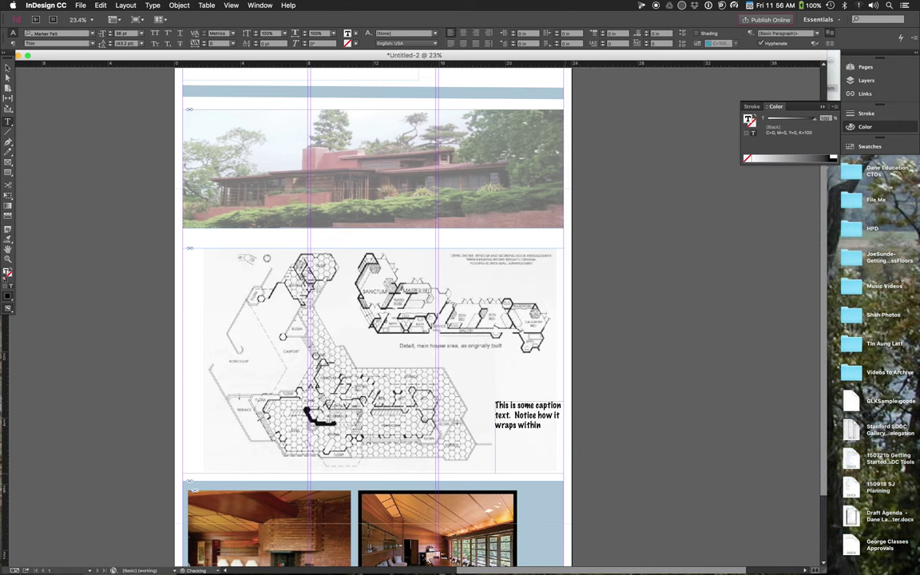
pyautogui.write(' the boarde')
pyautogui.press('BackSpace')
pyautogui.press('BackSpace')
pyautogui.press('BackSpace')
pyautogui.press('BackSpace')
pyautogui.write('rder of the boundin')
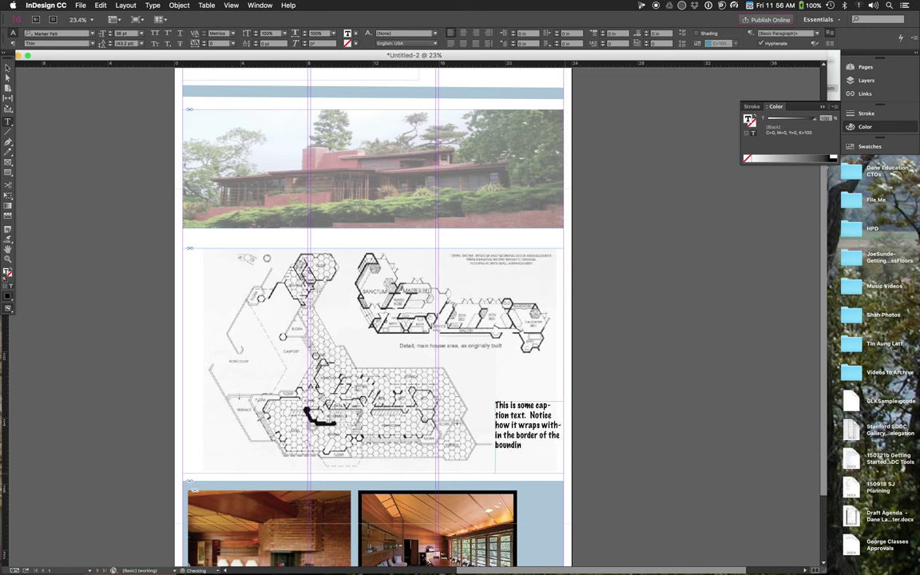
pyautogui.write('g box.')
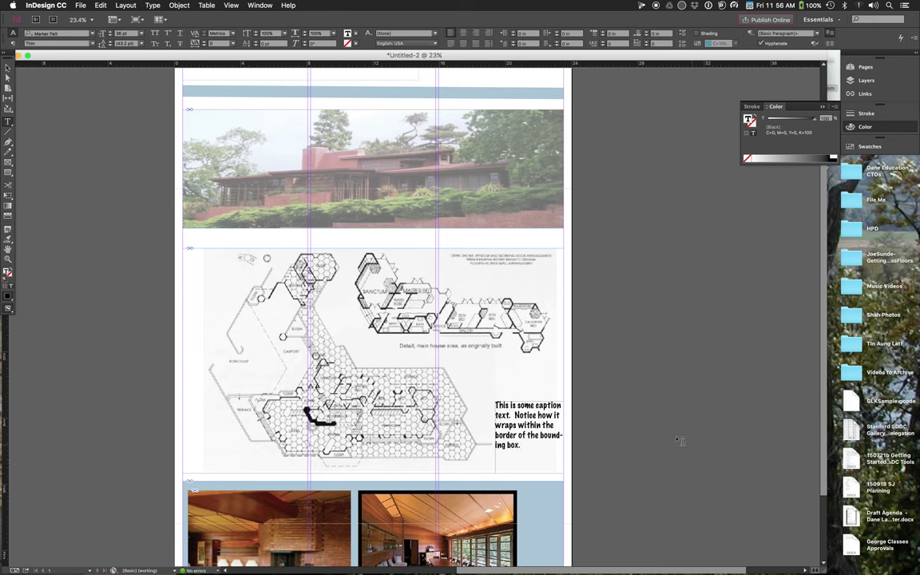
# - Select all of the caption text and set its font size to 30 pt
pyautogui.click(7, 66)
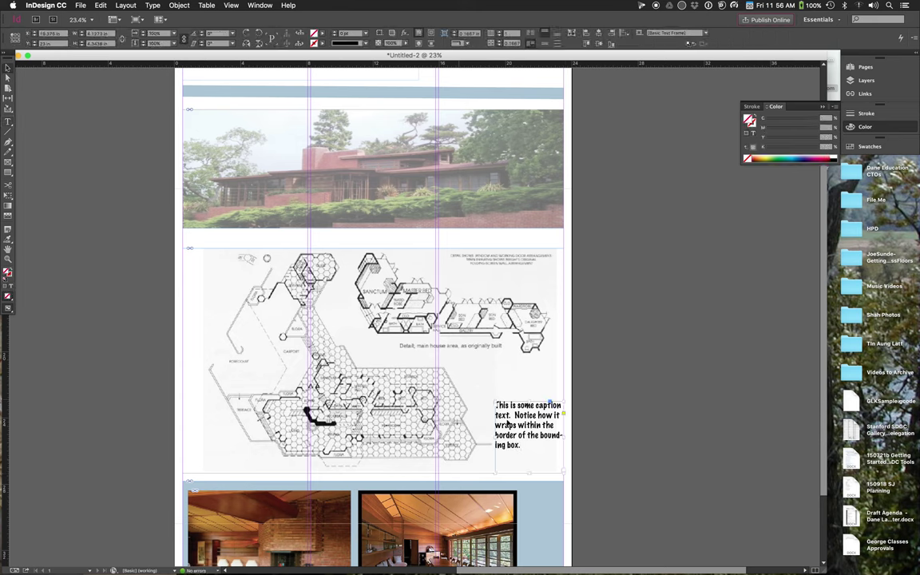
pyautogui.press('t')
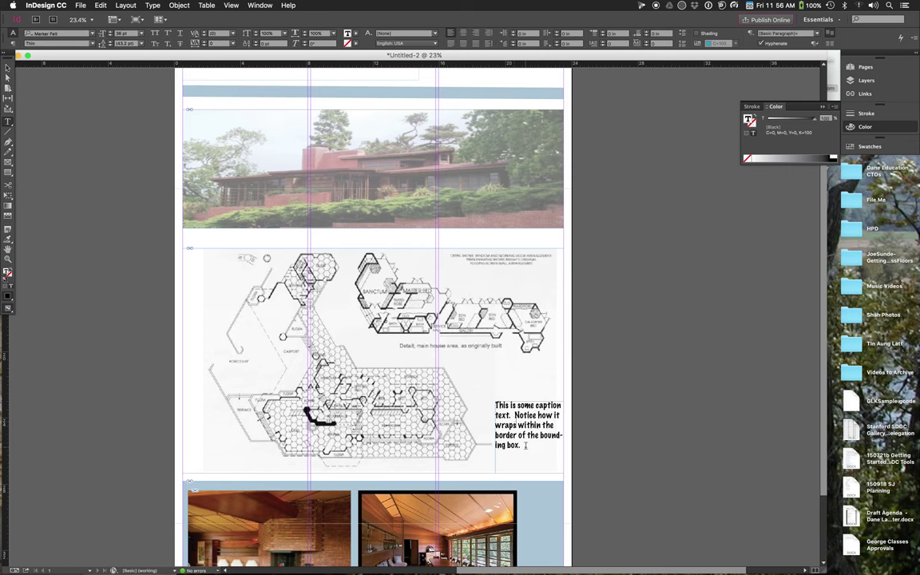
pyautogui.moveTo(525, 446); pyautogui.dragTo(446, 375)
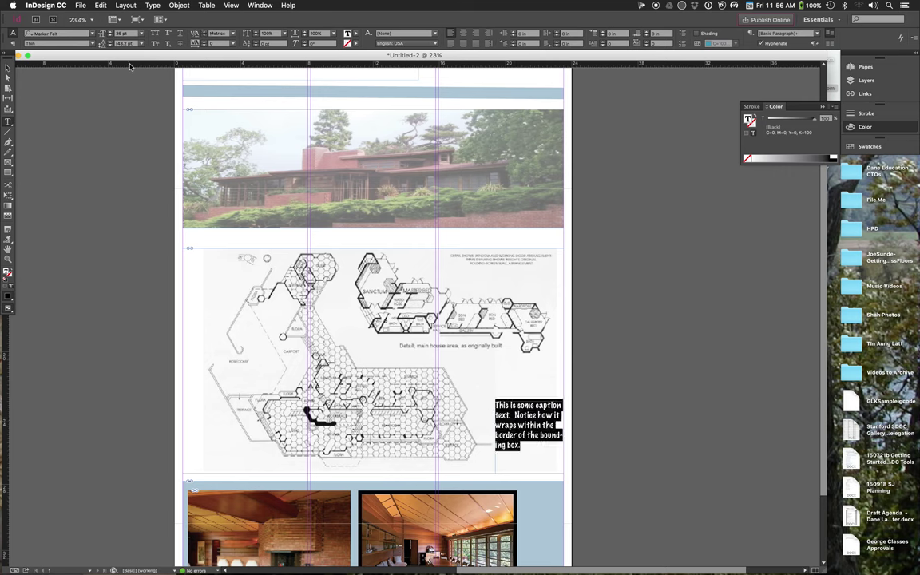
pyautogui.click(129, 33)
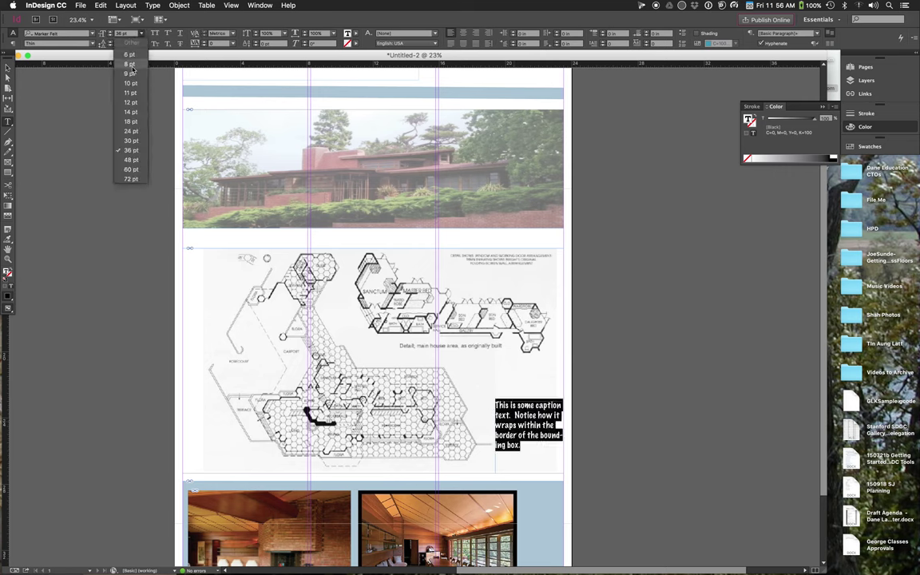
pyautogui.click(128, 141)
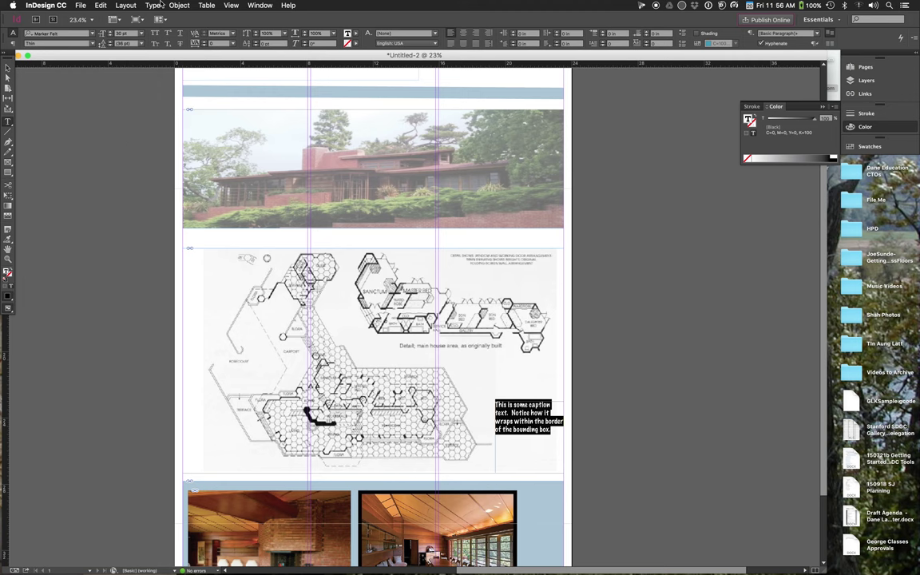
# - Look through the fill color swatches available for the caption text, then deselect the text
pyautogui.click(356, 35)
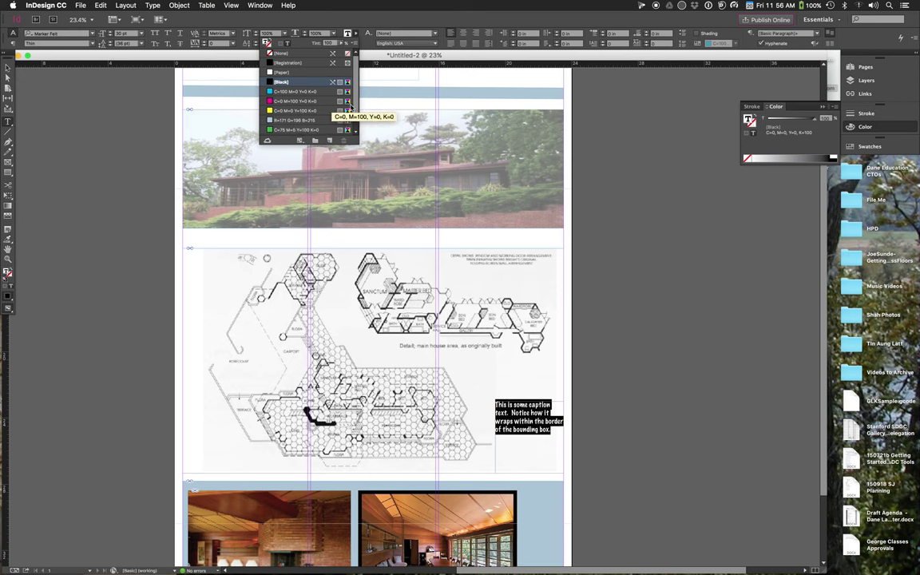
pyautogui.scroll(-1, 356, 128)
pyautogui.moveTo(357, 128); pyautogui.dragTo(357, 62)
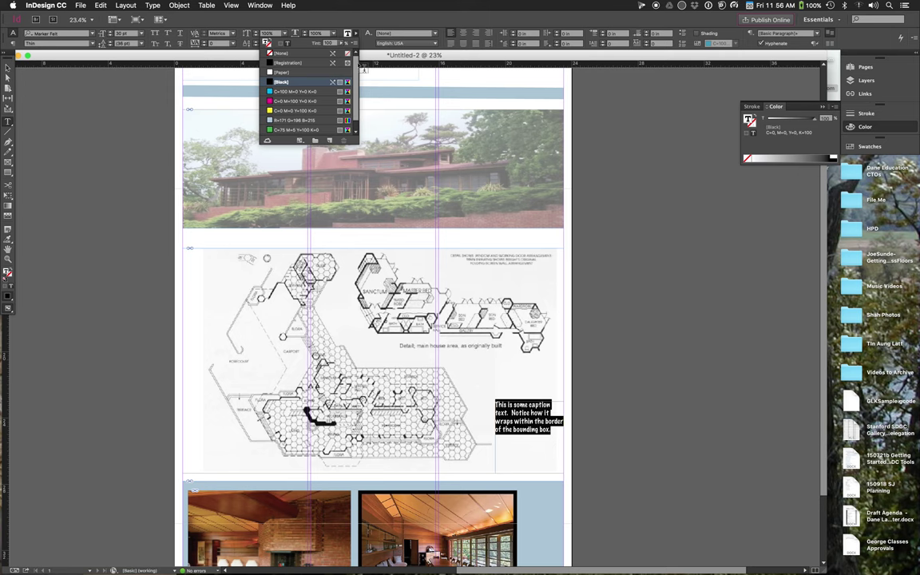
pyautogui.click(696, 275)
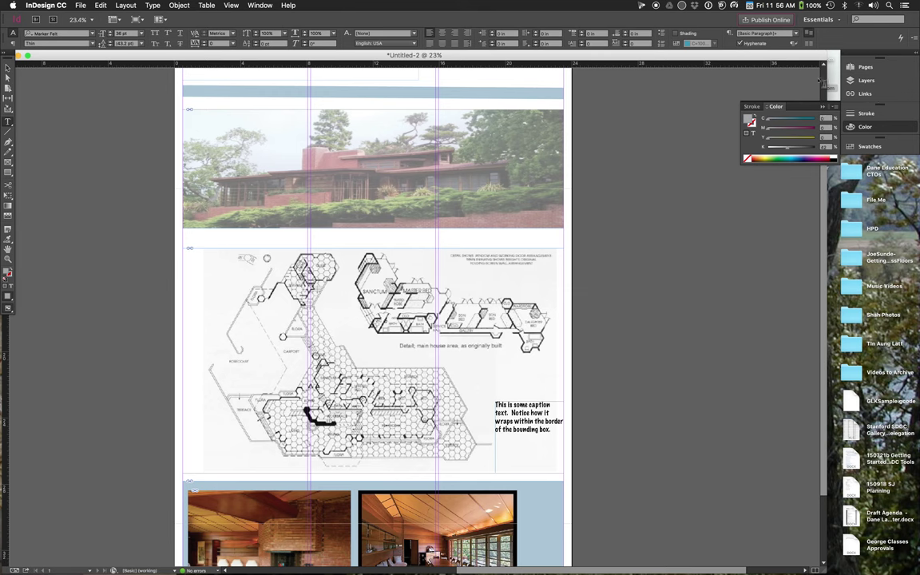
pyautogui.click(823, 67)
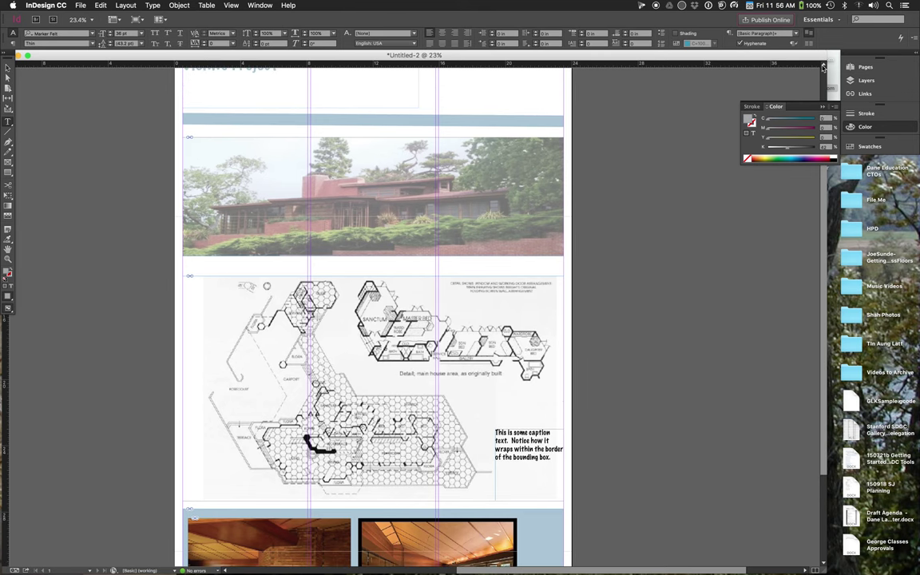
# - Move the faded house photo up so its top edge meets the pale blue bar beneath the project heading
pyautogui.click(823, 67)
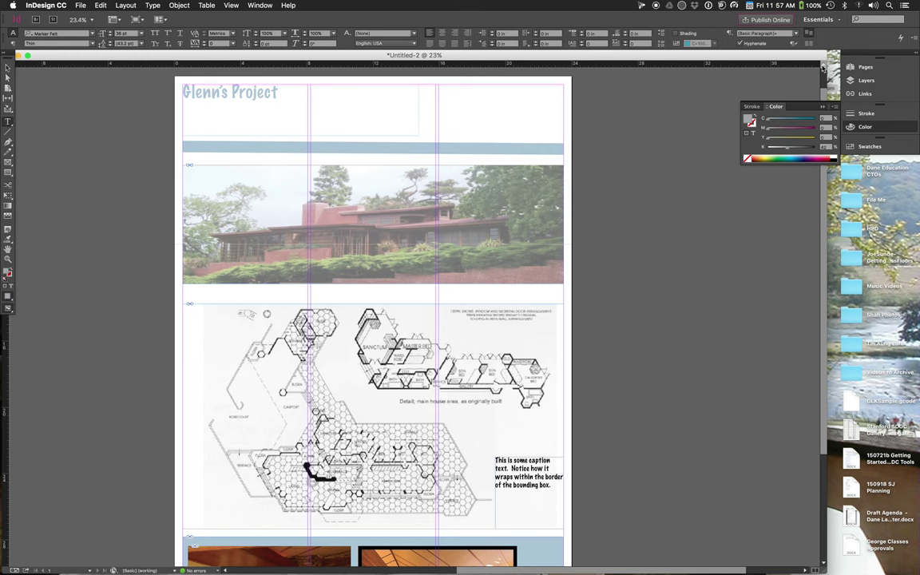
pyautogui.click(8, 68)
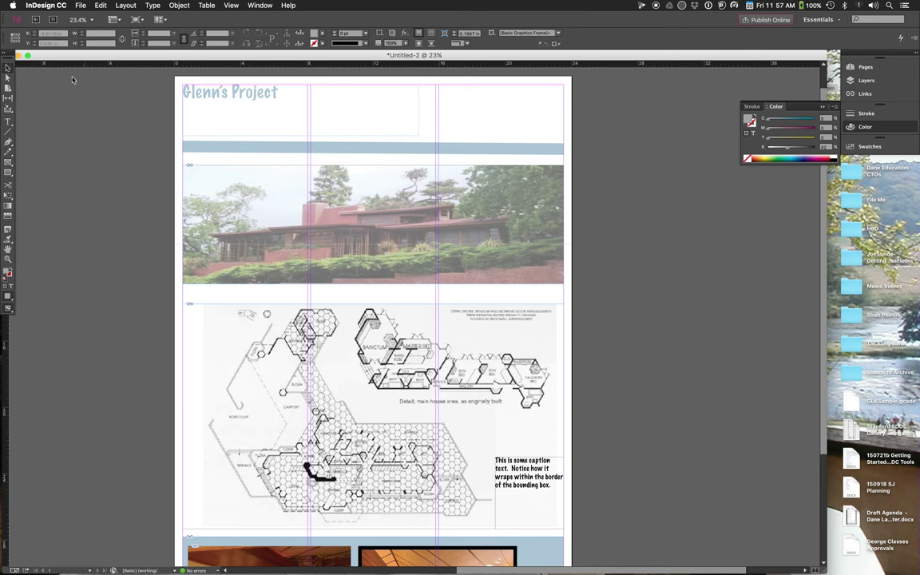
pyautogui.click(282, 203)
pyautogui.moveTo(281, 202); pyautogui.dragTo(258, 195)
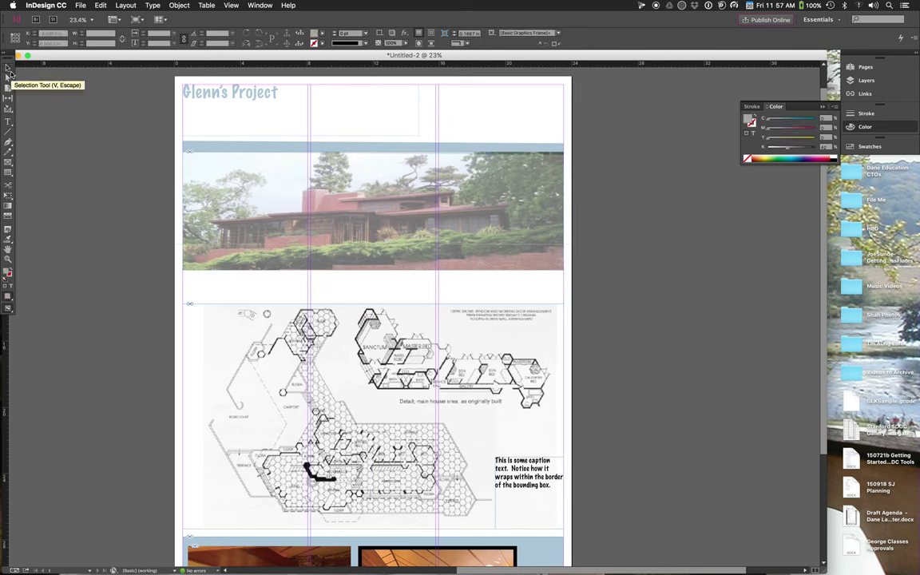
# - Create a text frame about 13.7 x 5 in over the house photo containing "Hannah House"
pyautogui.click(8, 120)
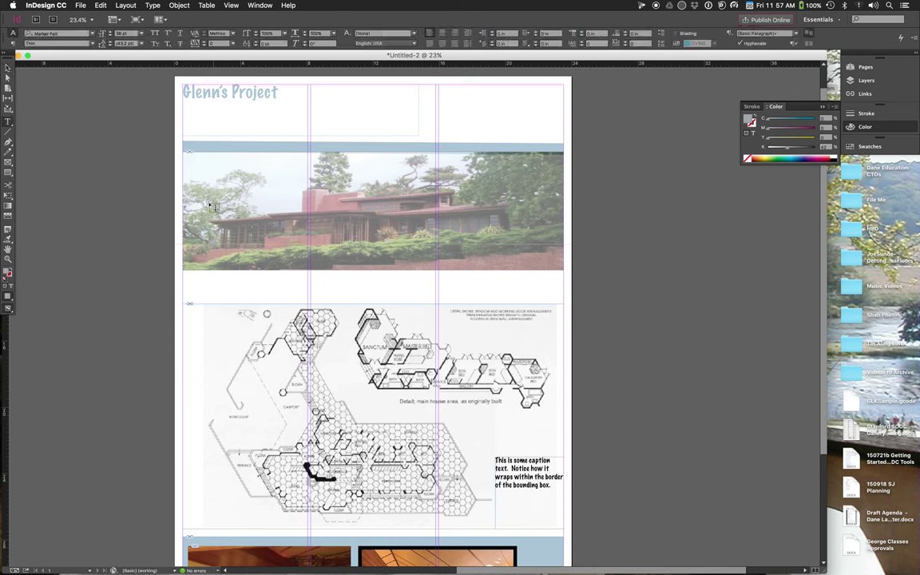
pyautogui.moveTo(183, 188); pyautogui.dragTo(425, 271)
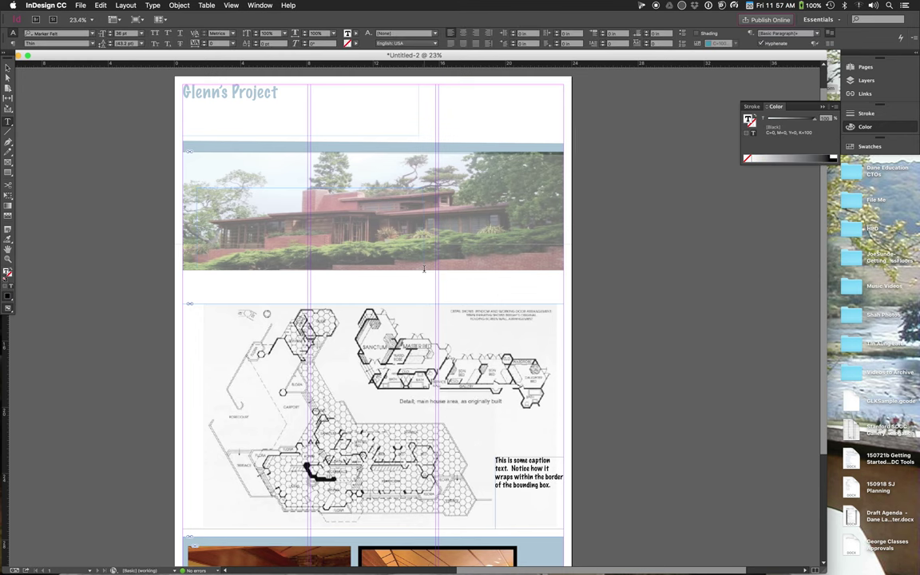
pyautogui.write('Hannah House')
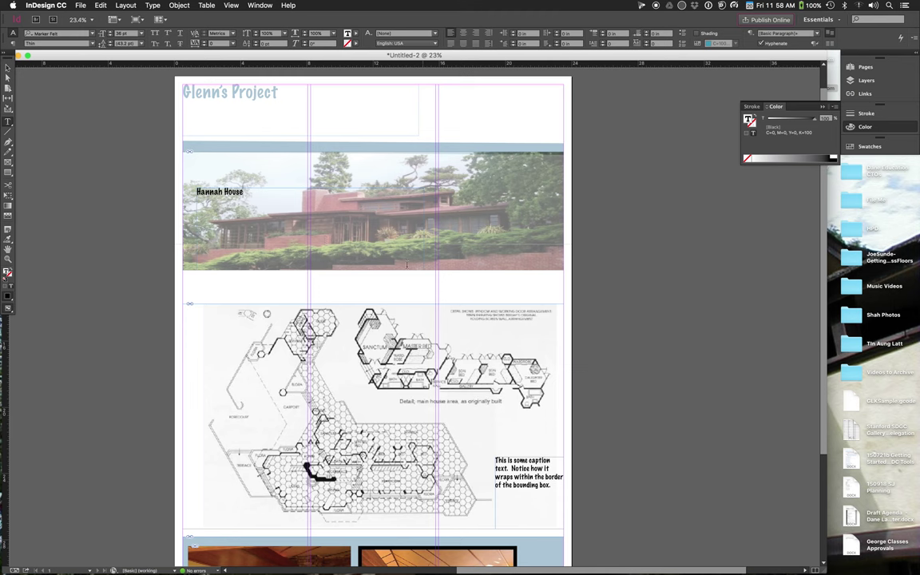
# - Select the whole "Hannah House" title and enlarge its font size through 72 pt and 128 pt to 200 pt
pyautogui.hotkey('shift', 'Left')
pyautogui.hotkey('shift', 'Left')
pyautogui.hotkey('shift', 'Left')
pyautogui.keyDown('shift'); pyautogui.click(192, 192); pyautogui.keyUp('shift')
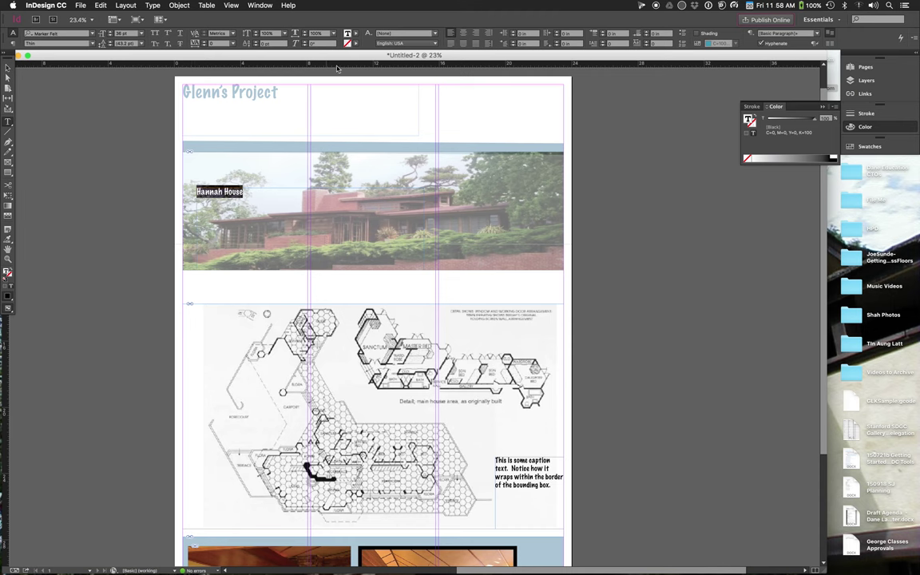
pyautogui.click(142, 33)
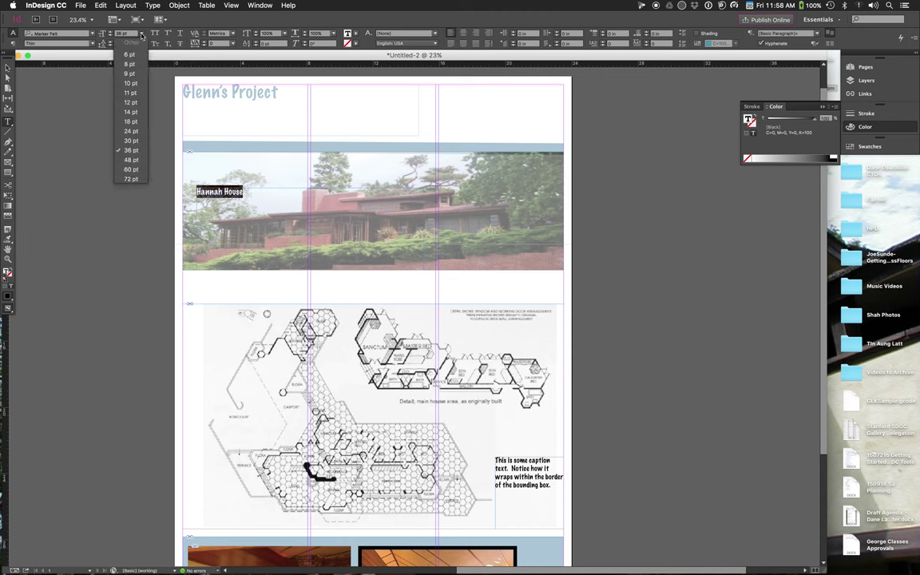
pyautogui.click(130, 179)
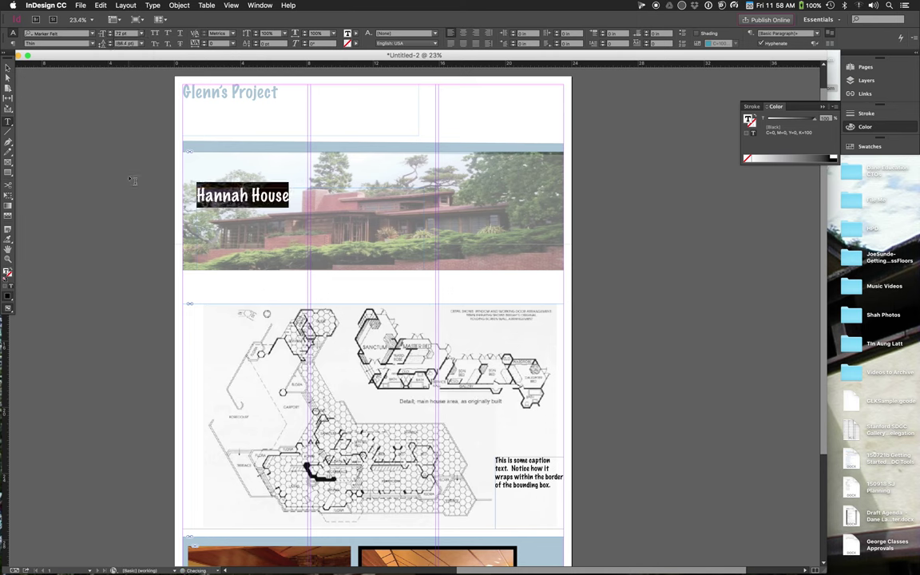
pyautogui.click(122, 33)
pyautogui.write('128')
pyautogui.press('Tab')
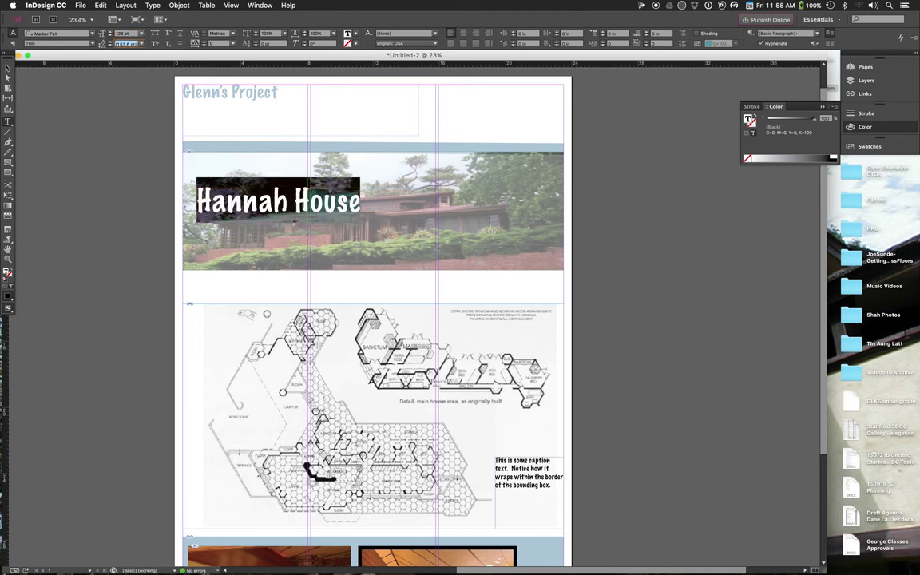
pyautogui.click(120, 33)
pyautogui.write('200')
pyautogui.press('Tab')
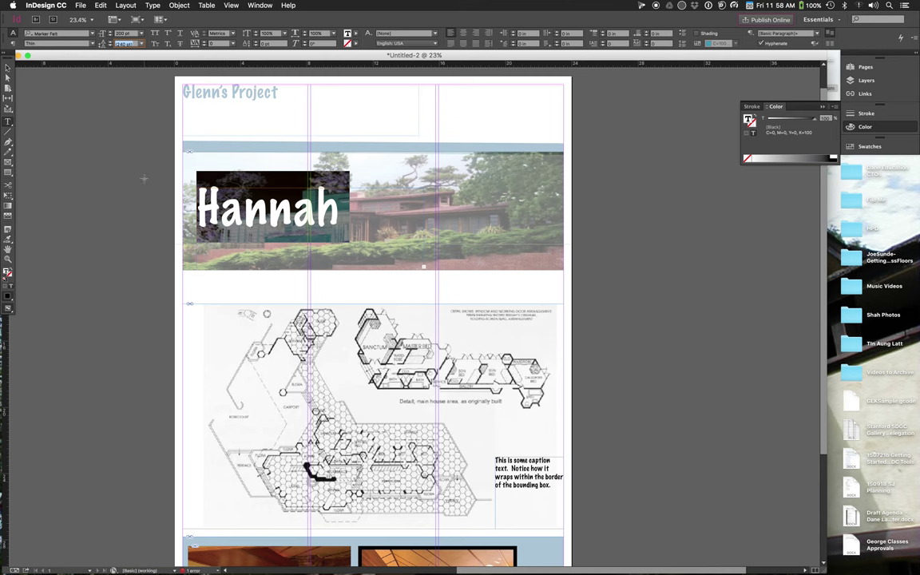
# - Correct the title's first word to "Hanna" and widen its text frame to about 19.2 in
pyautogui.click(129, 162)
pyautogui.click(206, 188)
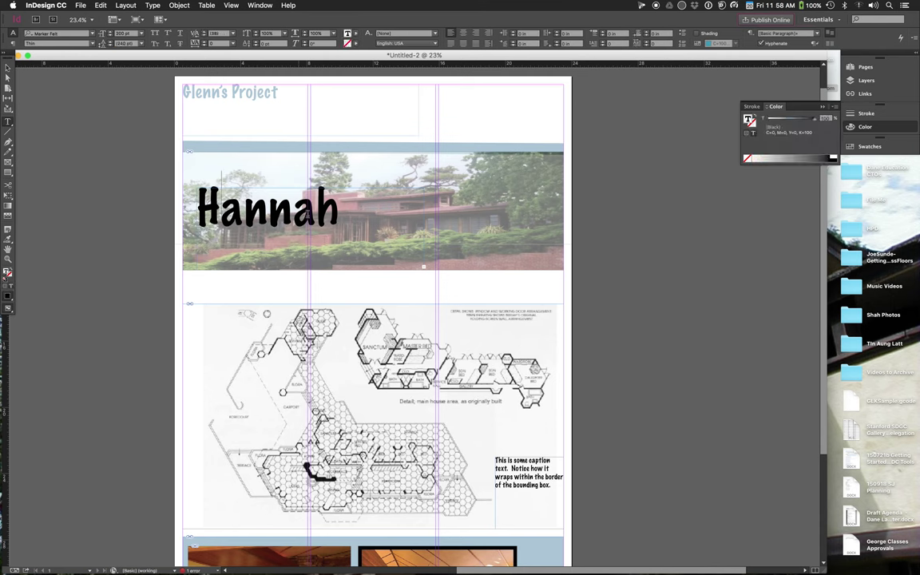
pyautogui.moveTo(339, 209); pyautogui.dragTo(318, 209)
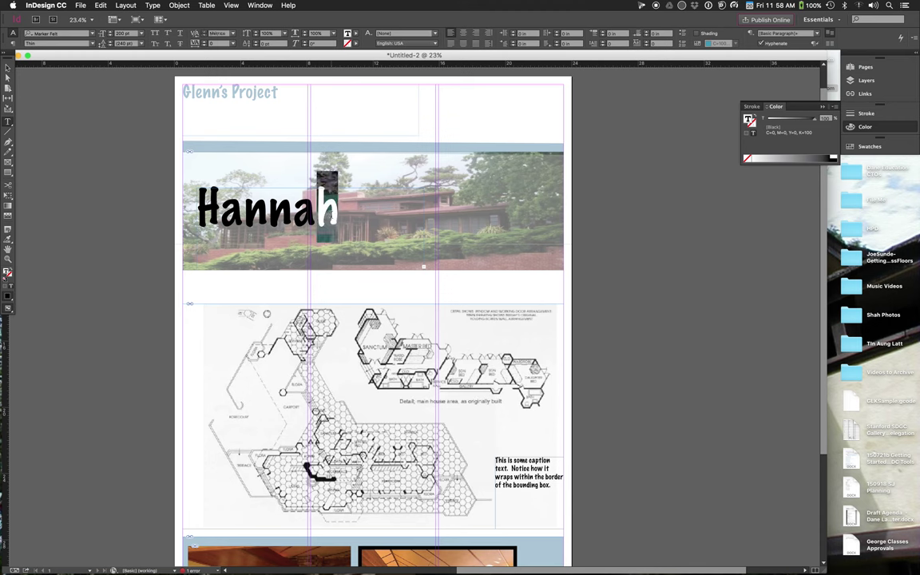
pyautogui.press('BackSpace')
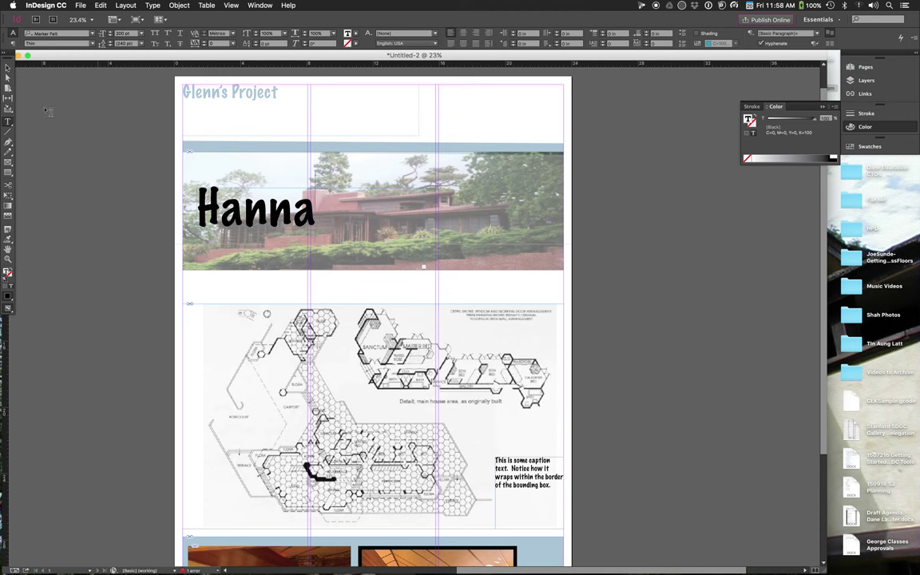
pyautogui.click(7, 67)
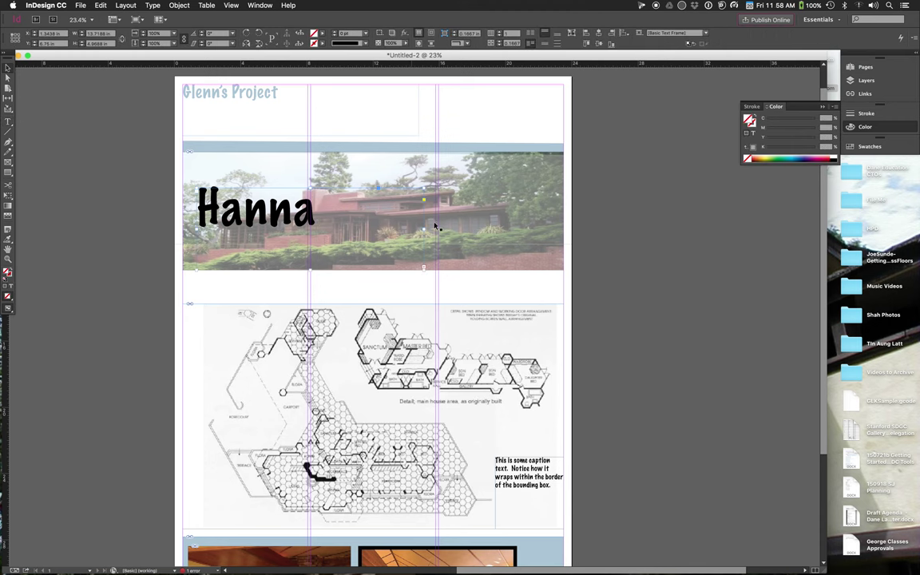
pyautogui.moveTo(427, 229); pyautogui.dragTo(515, 226)
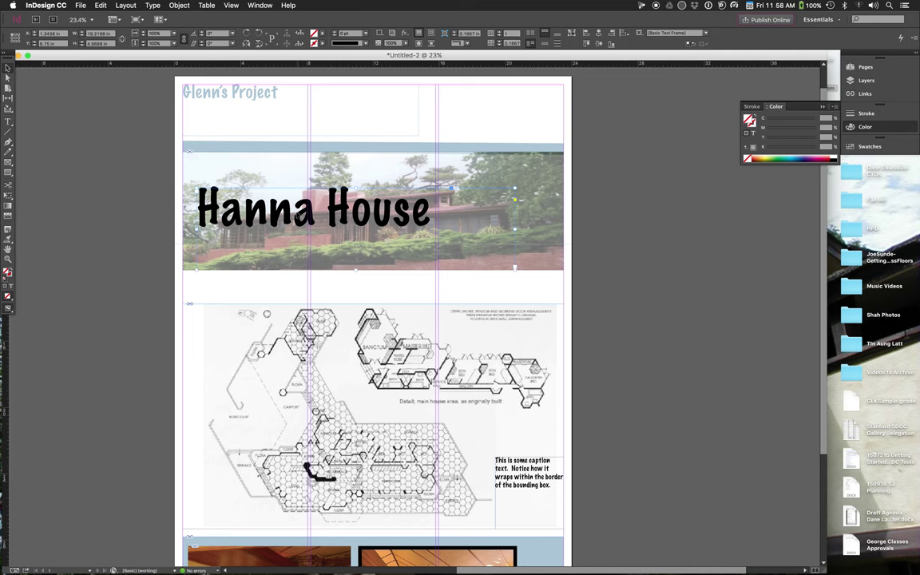
# - Set the text fill color of the whole "Hanna House" title to the Paper swatch
pyautogui.doubleClick(268, 193)
pyautogui.doubleClick(219, 191)
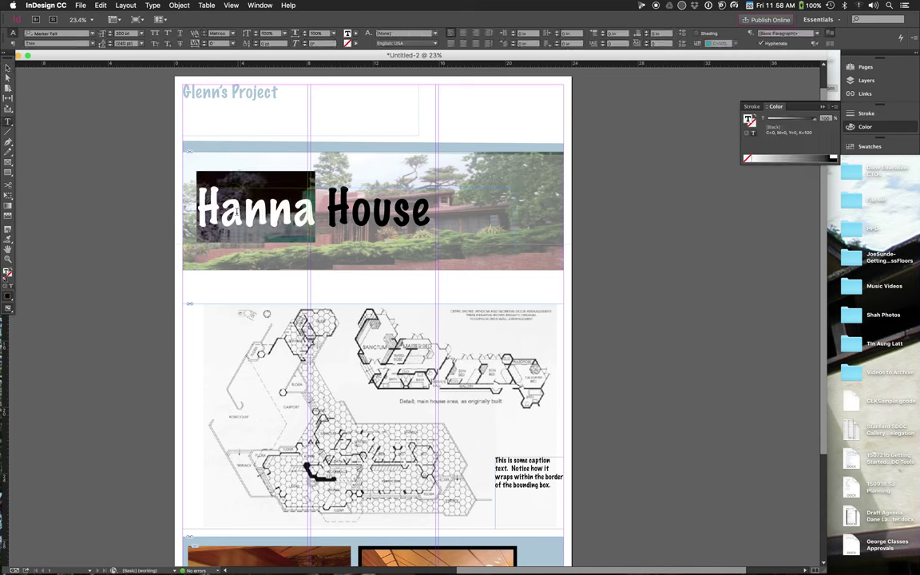
pyautogui.click(215, 192)
pyautogui.moveTo(181, 189); pyautogui.dragTo(432, 208)
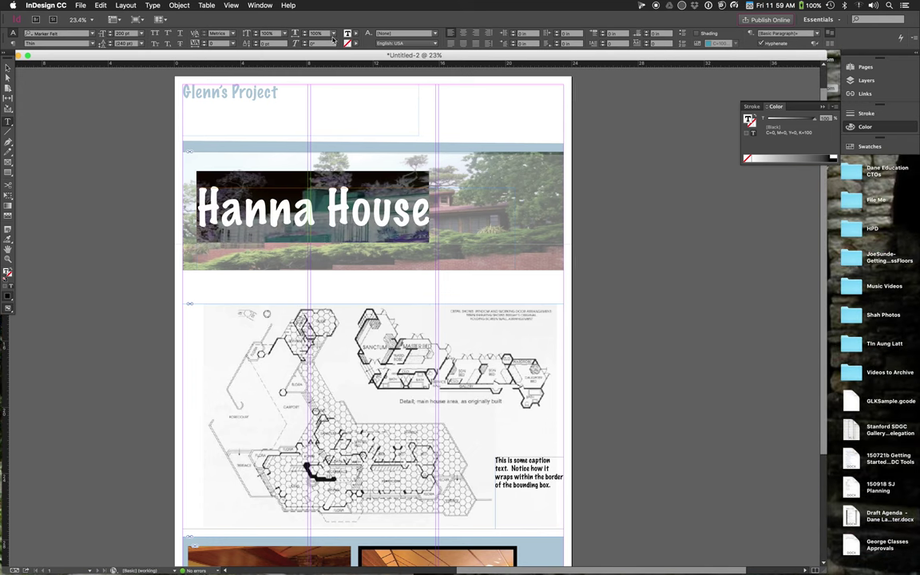
pyautogui.click(358, 35)
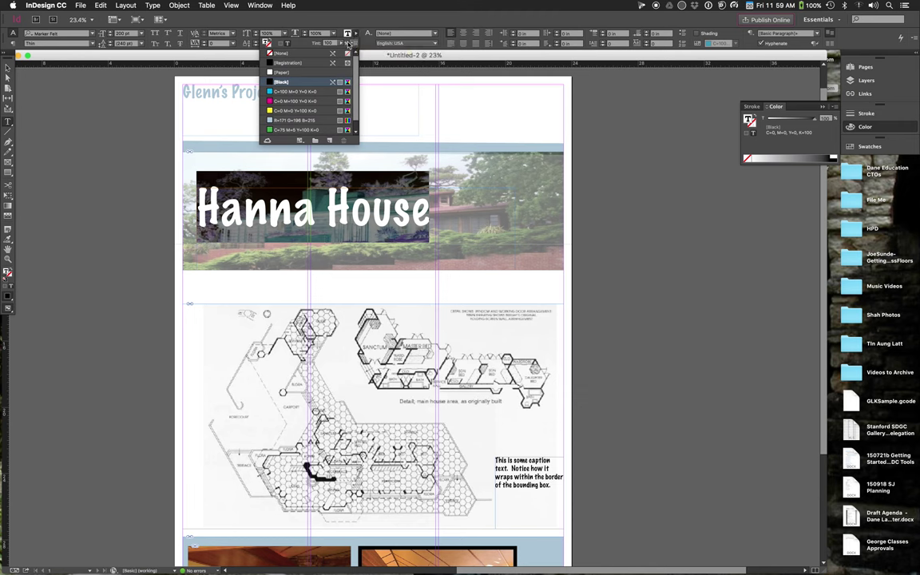
pyautogui.click(328, 72)
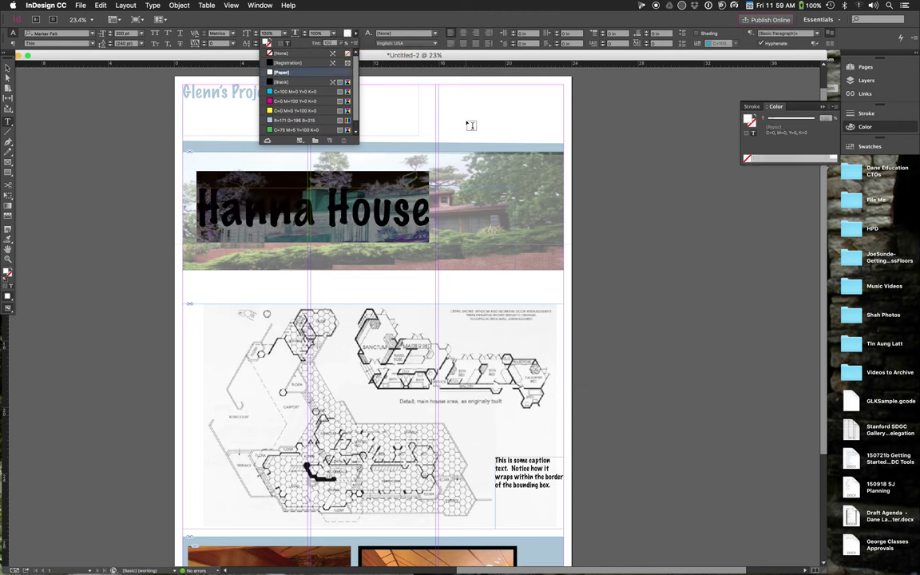
pyautogui.click(422, 113)
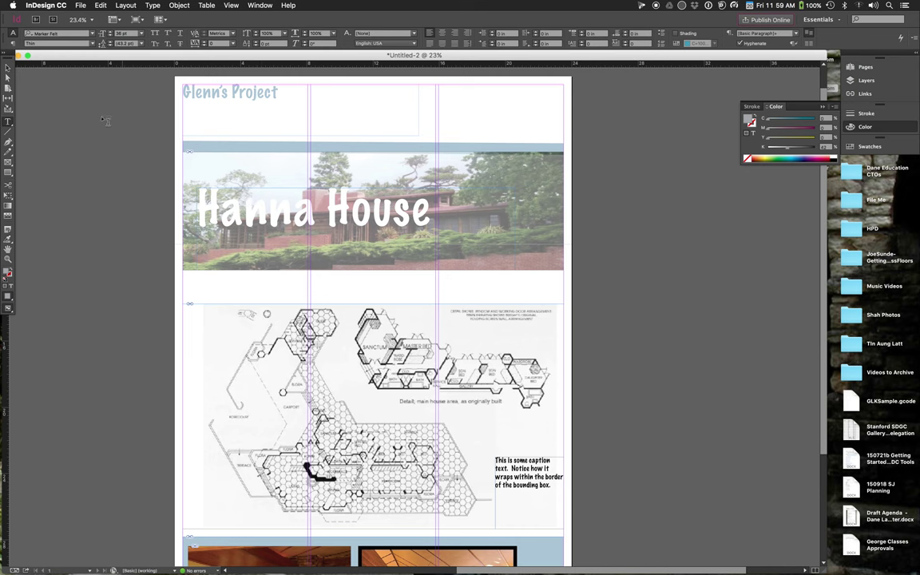
# - Move the title's text frame to the upper-left part of the house photo, aligned with the photo's top edge
pyautogui.click(7, 69)
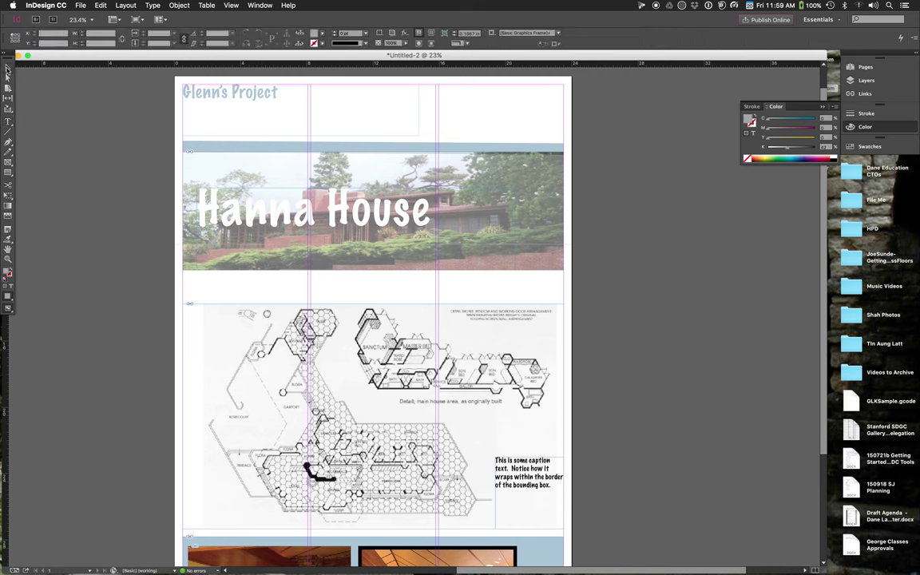
pyautogui.click(226, 232)
pyautogui.moveTo(226, 232); pyautogui.dragTo(247, 254)
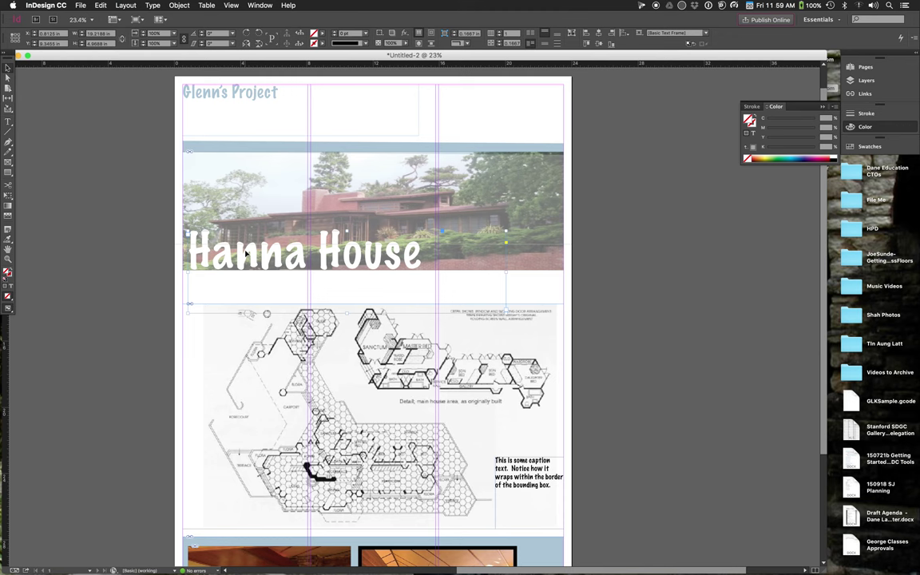
pyautogui.moveTo(266, 252); pyautogui.dragTo(268, 174)
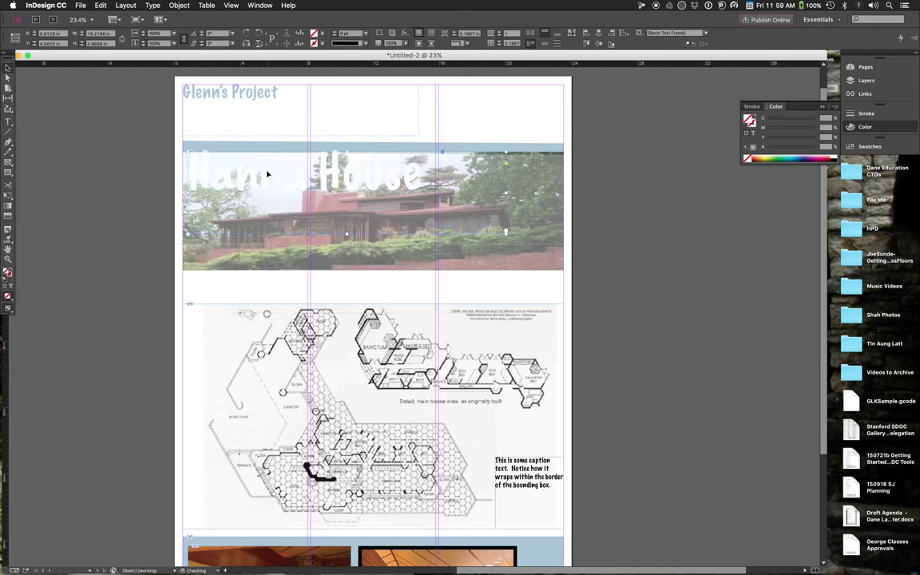
# - Try filling the title's frame with the C=100 M=0 Y=0 K=0 swatch, and undo that fill
pyautogui.click(324, 35)
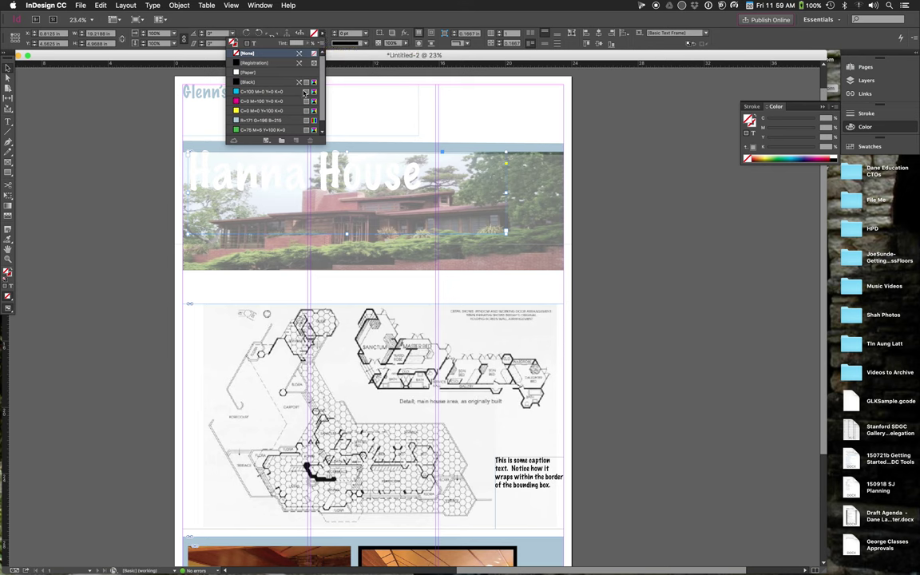
pyautogui.scroll(-1, 292, 102)
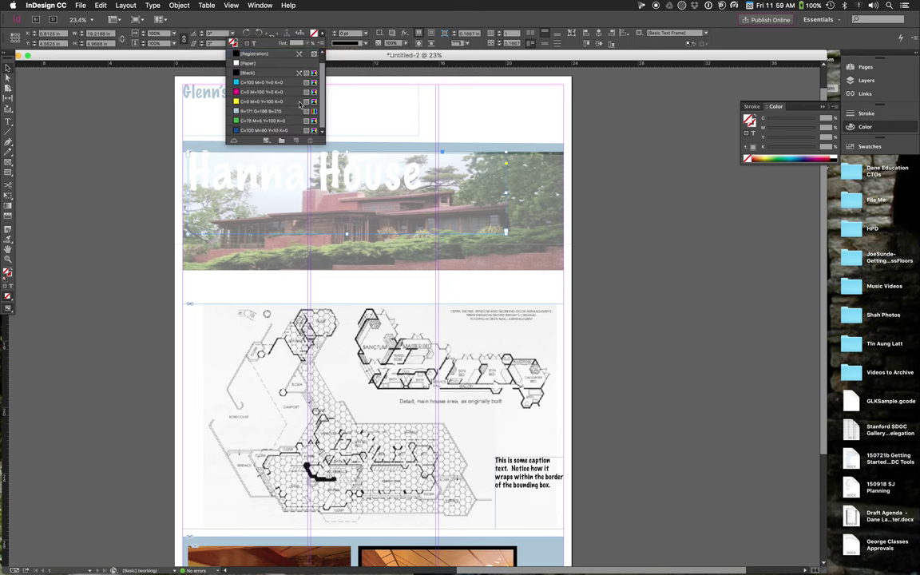
pyautogui.click(261, 83)
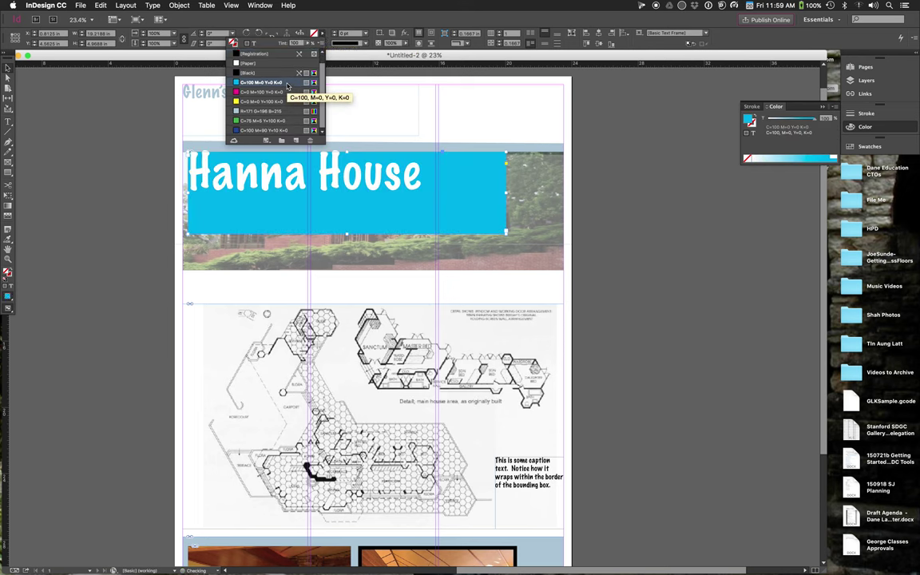
pyautogui.click(160, 236)
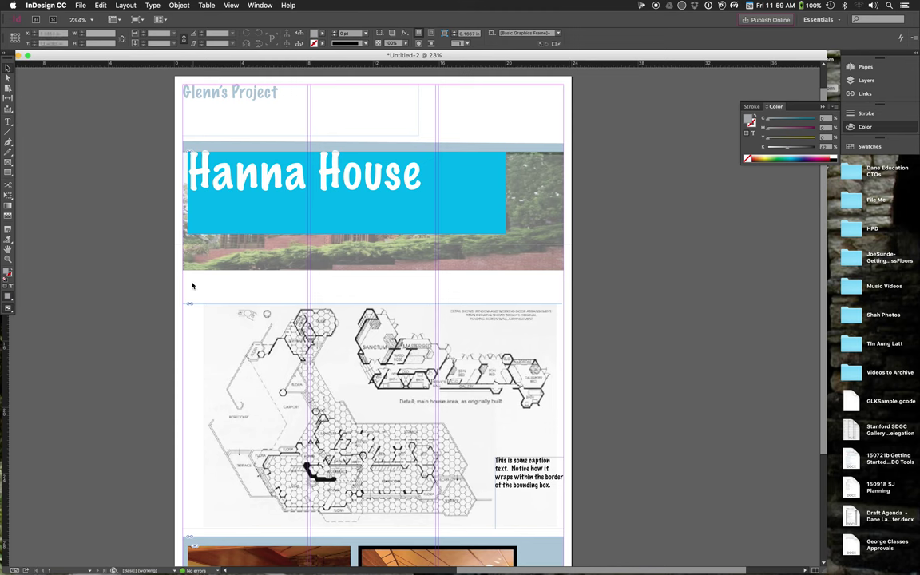
pyautogui.press('super+z')
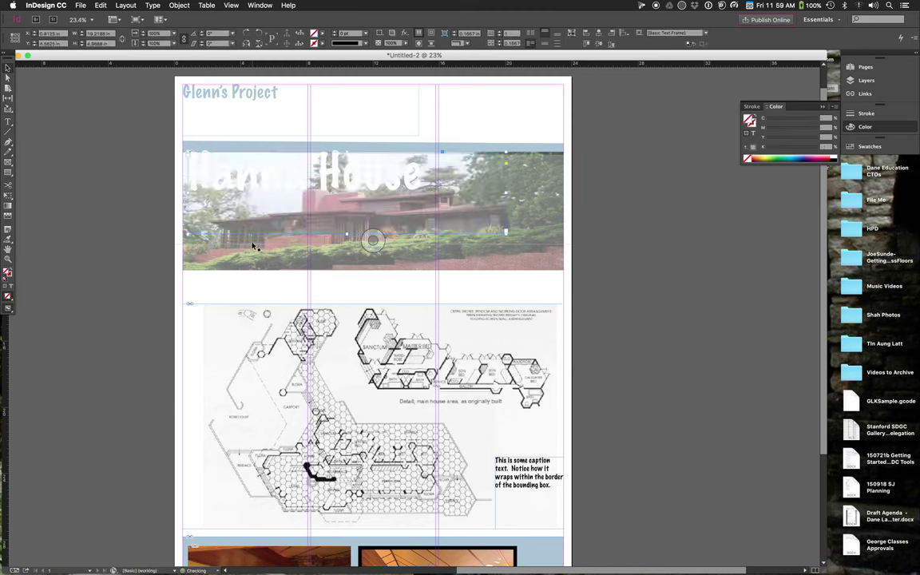
# - Set the text fill color of the whole "Hanna House" title to the C=100 M=0 Y=0 K=0 swatch
pyautogui.doubleClick(294, 167)
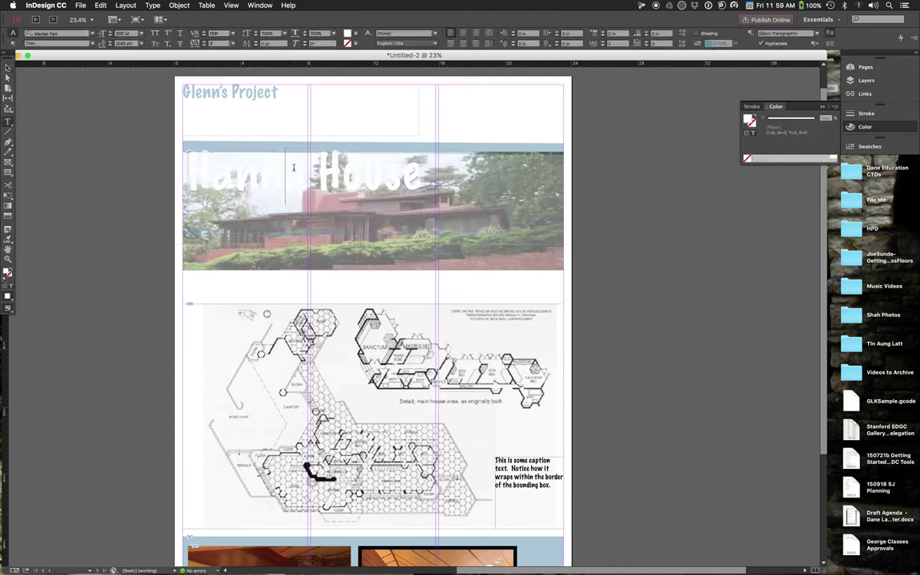
pyautogui.moveTo(194, 169); pyautogui.dragTo(417, 171)
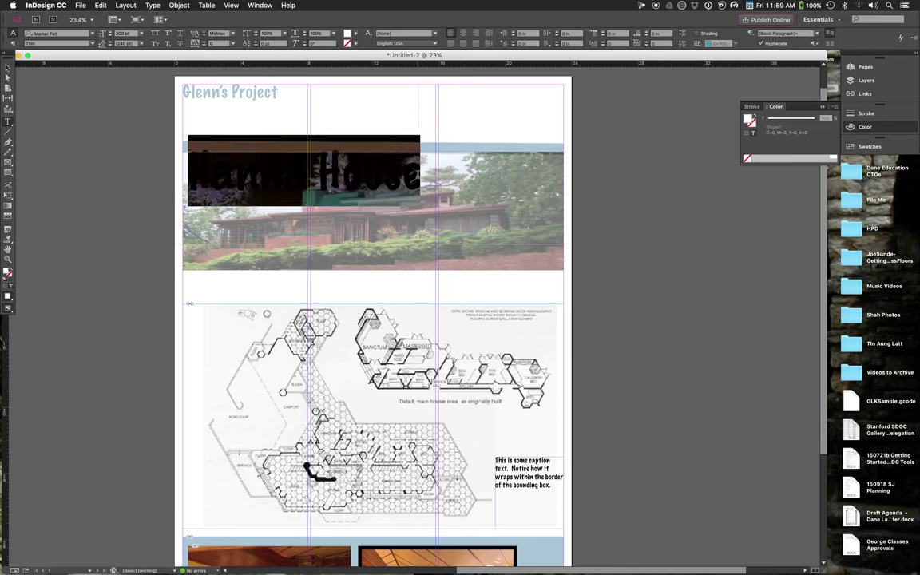
pyautogui.click(356, 37)
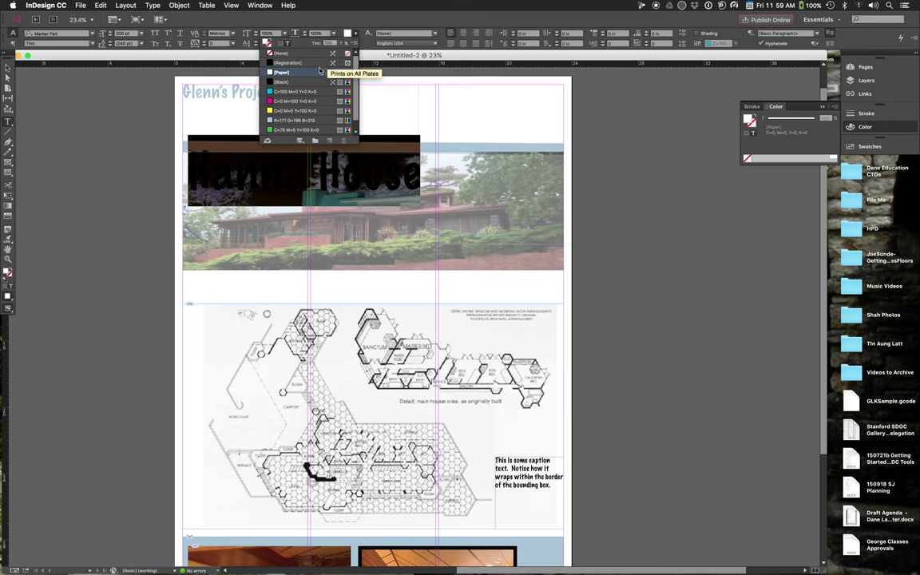
pyautogui.click(307, 92)
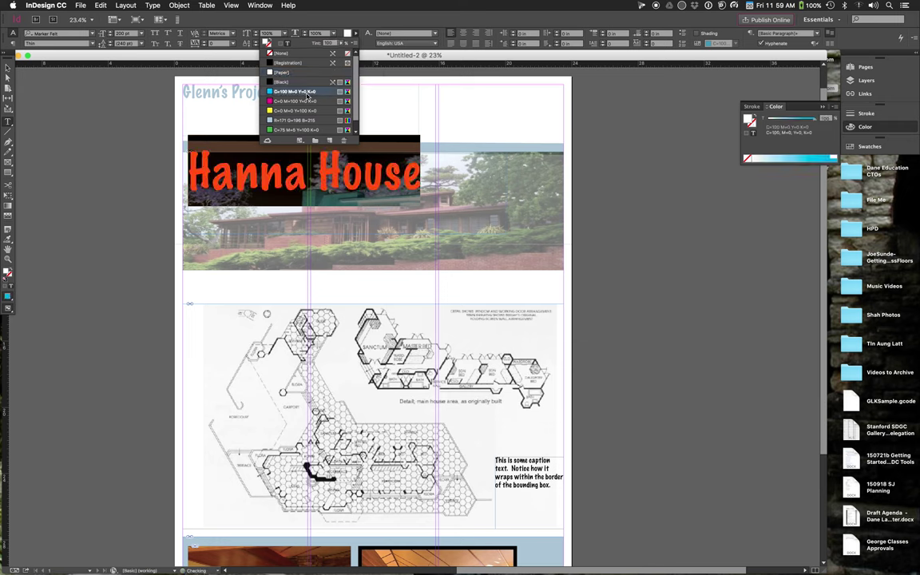
pyautogui.click(459, 103)
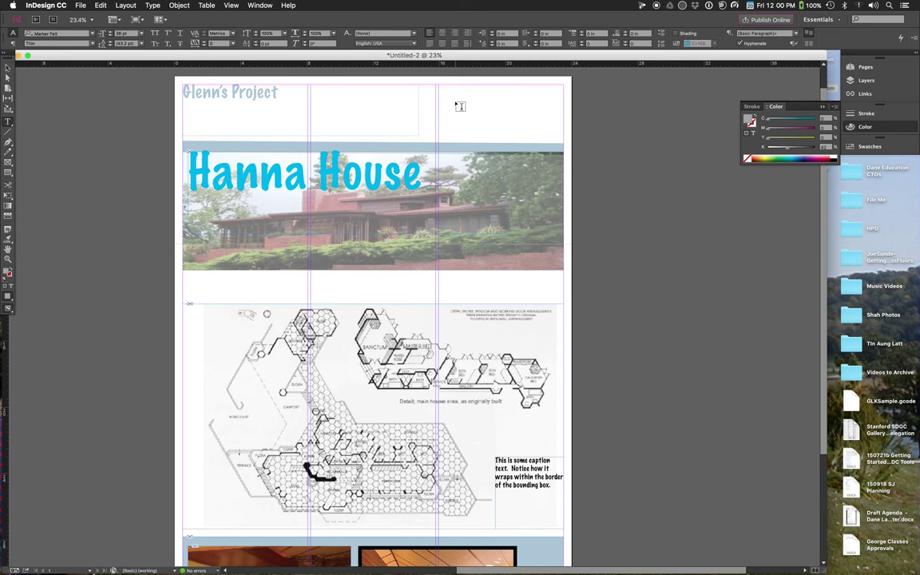
# - Add a second page to the document, based on the A-Master
pyautogui.click(869, 70)
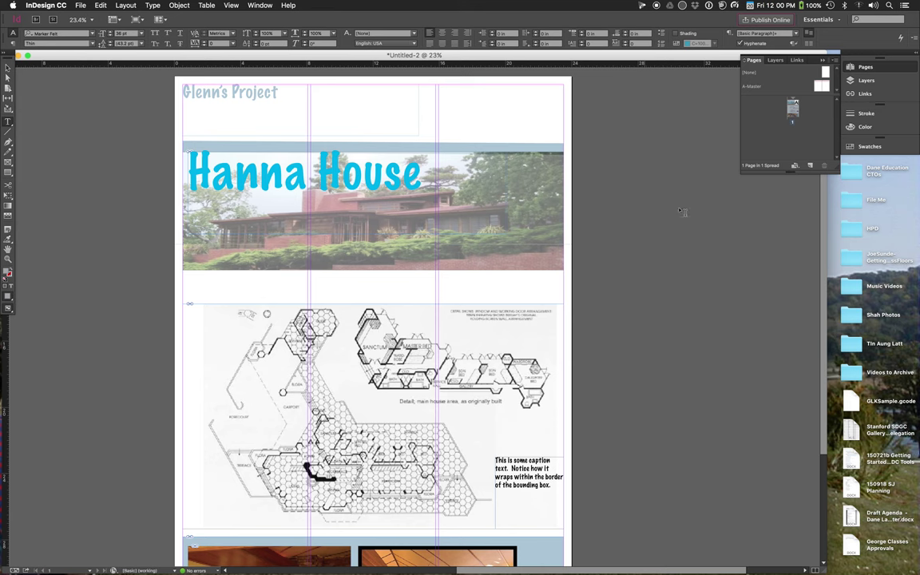
pyautogui.click(798, 166)
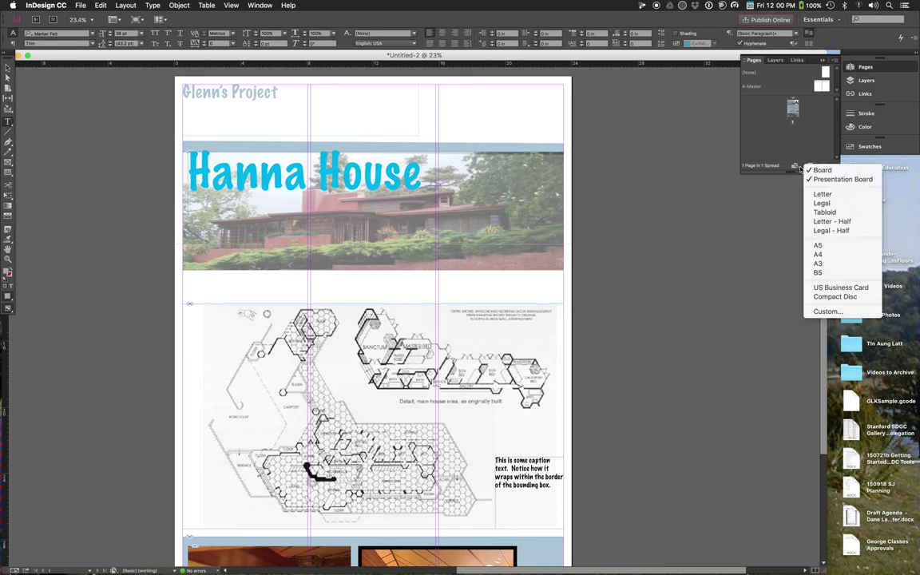
pyautogui.click(772, 201)
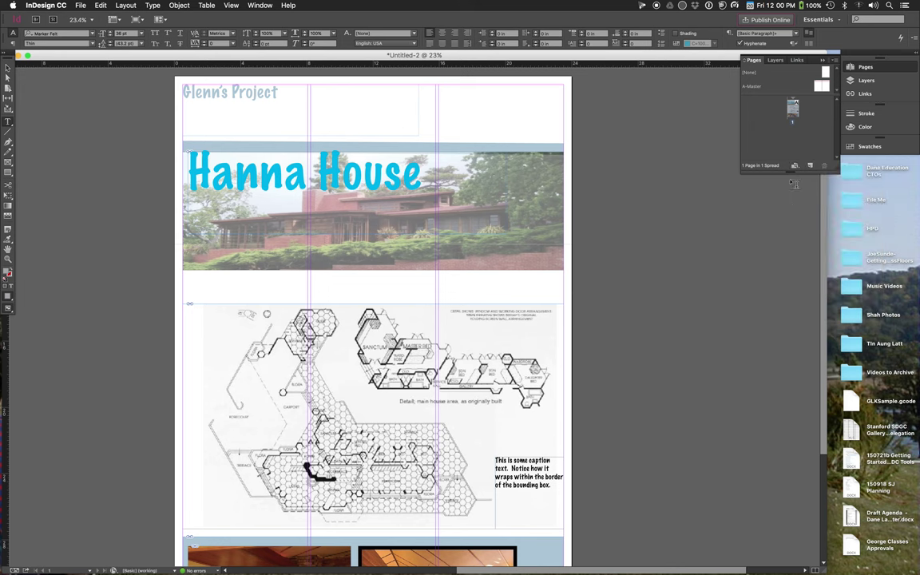
pyautogui.click(812, 168)
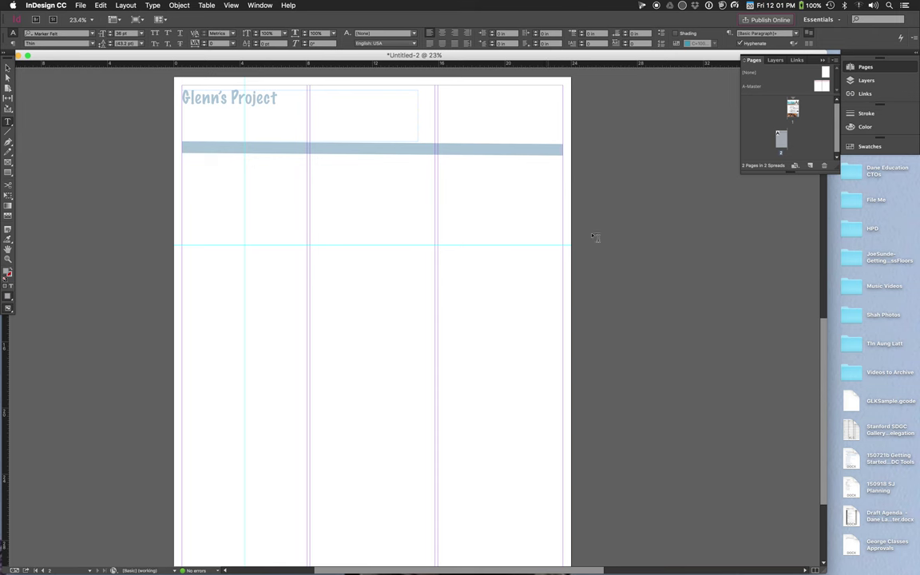
# - Place the elevations image from the Elevations folder below page 2's blue band at the left margin, about 16.2 x 13.4 in
pyautogui.moveTo(823, 396)
pyautogui.mouseDown()
pyautogui.moveTo(827, 448)
pyautogui.moveTo(831, 407)
pyautogui.mouseUp()
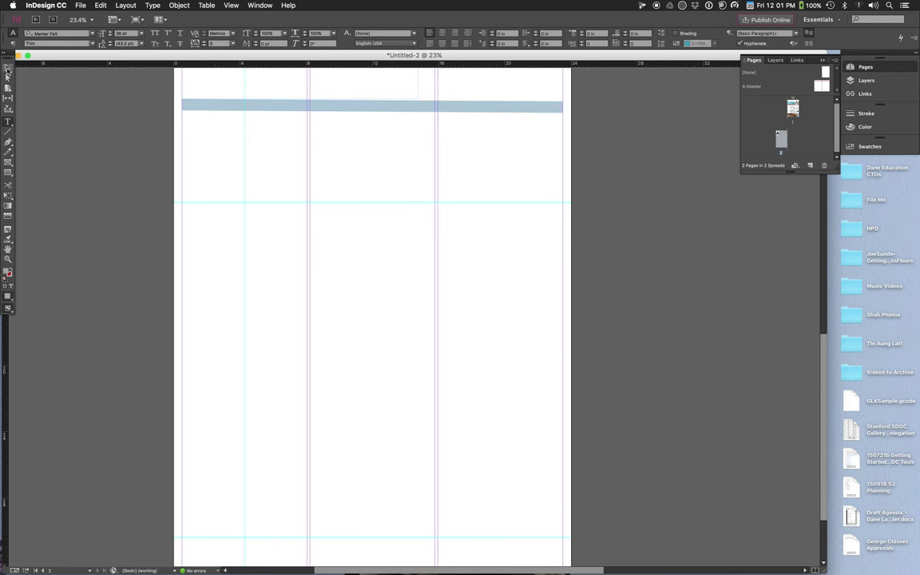
pyautogui.click(72, 6)
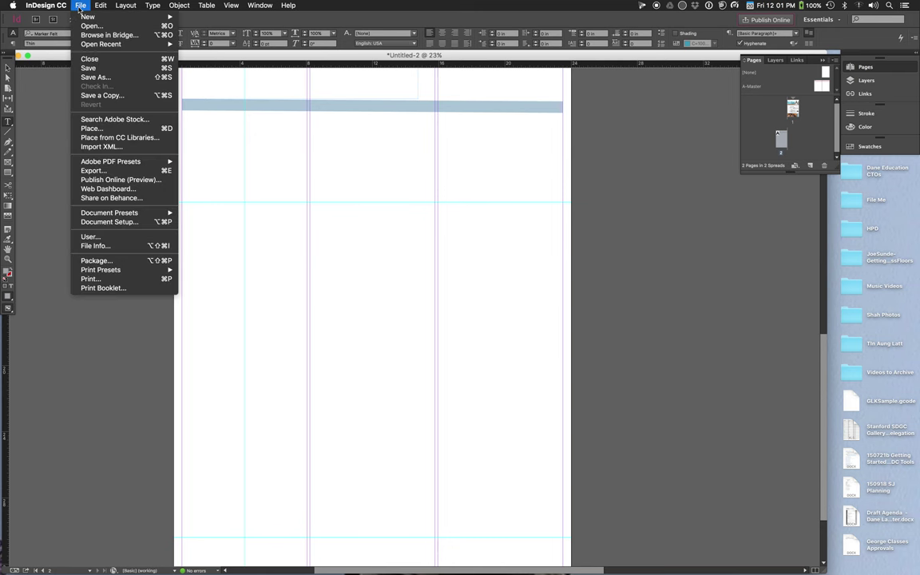
pyautogui.click(108, 128)
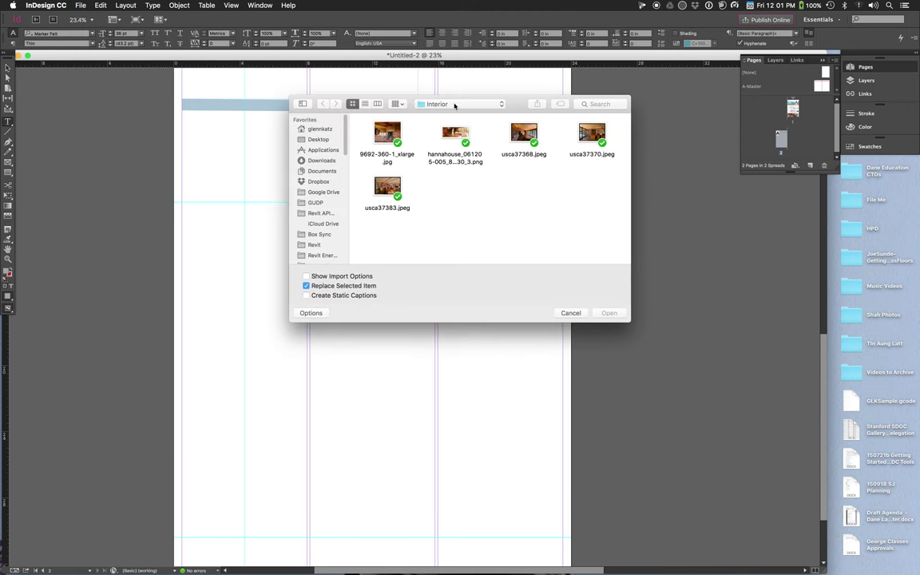
pyautogui.click(454, 105)
pyautogui.click(456, 115)
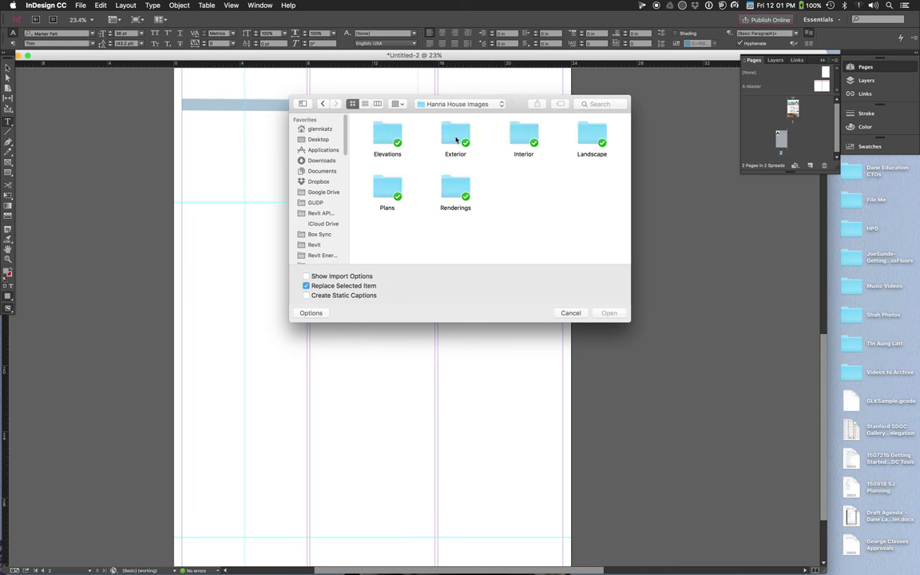
pyautogui.doubleClick(390, 144)
pyautogui.doubleClick(386, 144)
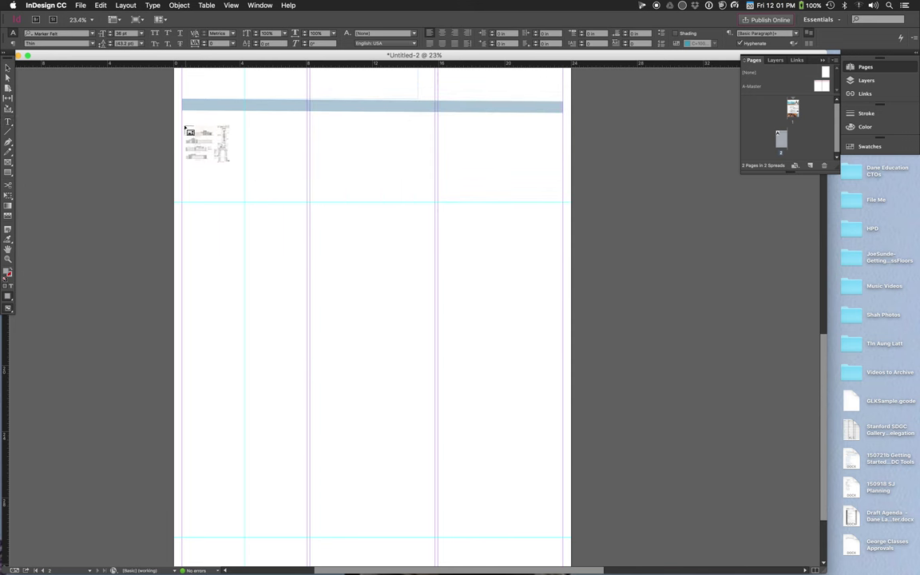
pyautogui.moveTo(183, 122); pyautogui.dragTo(454, 385)
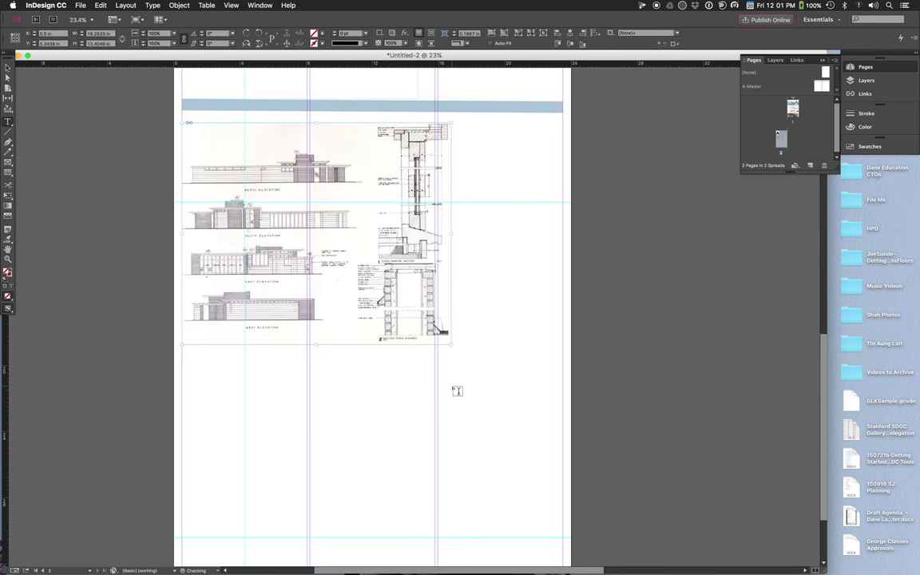
# - Try enlarging the elevations frame to about 20.5 x 16.4 in, and undo that resize
pyautogui.moveTo(451, 341); pyautogui.dragTo(481, 360)
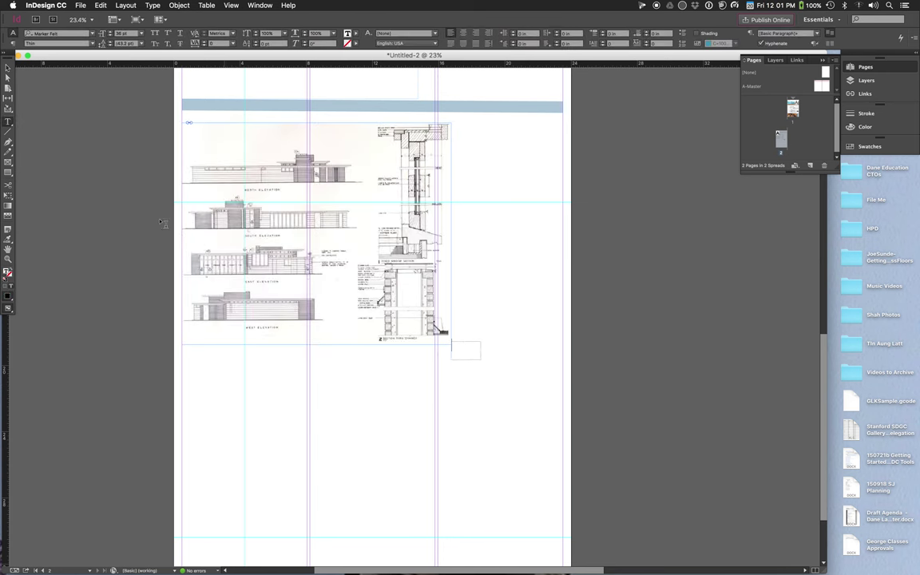
pyautogui.click(6, 68)
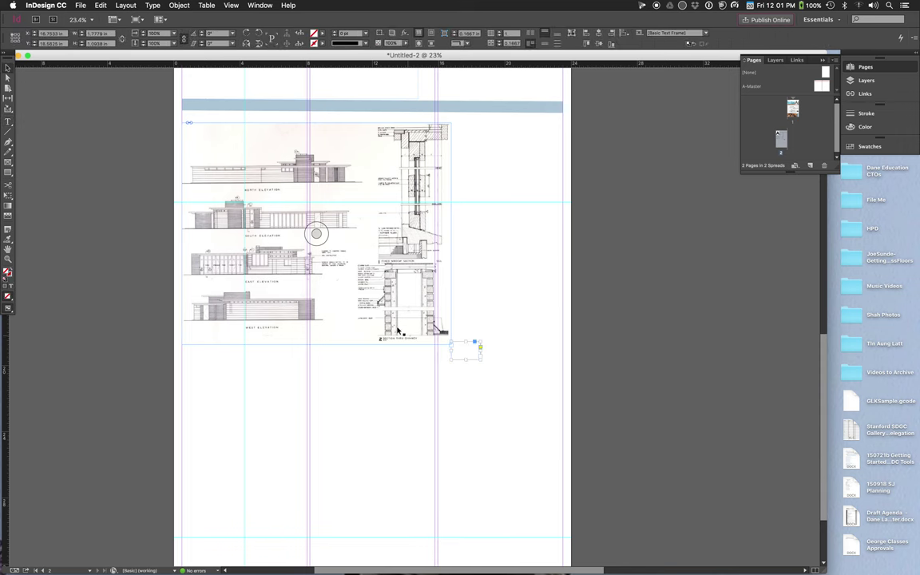
pyautogui.click(451, 342)
pyautogui.moveTo(454, 344); pyautogui.dragTo(521, 395)
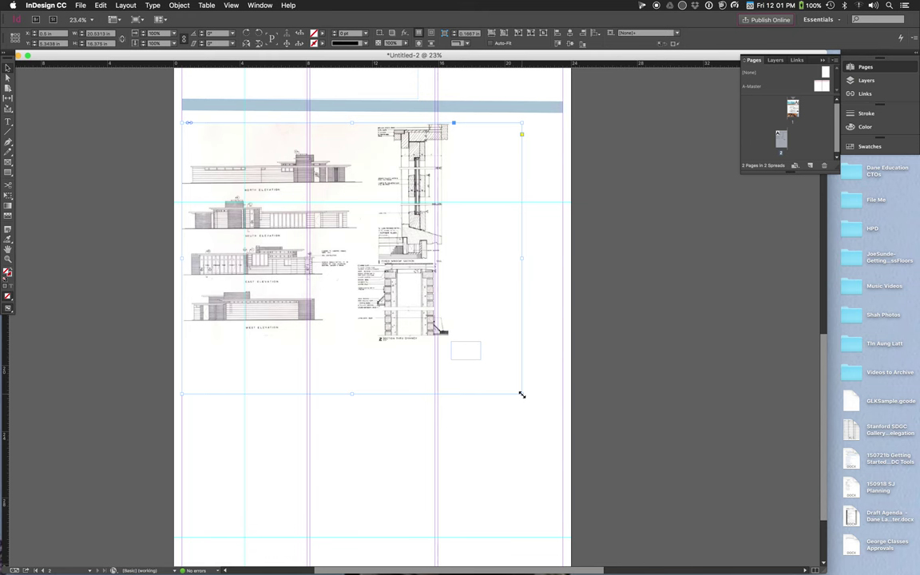
pyautogui.press('super+z')
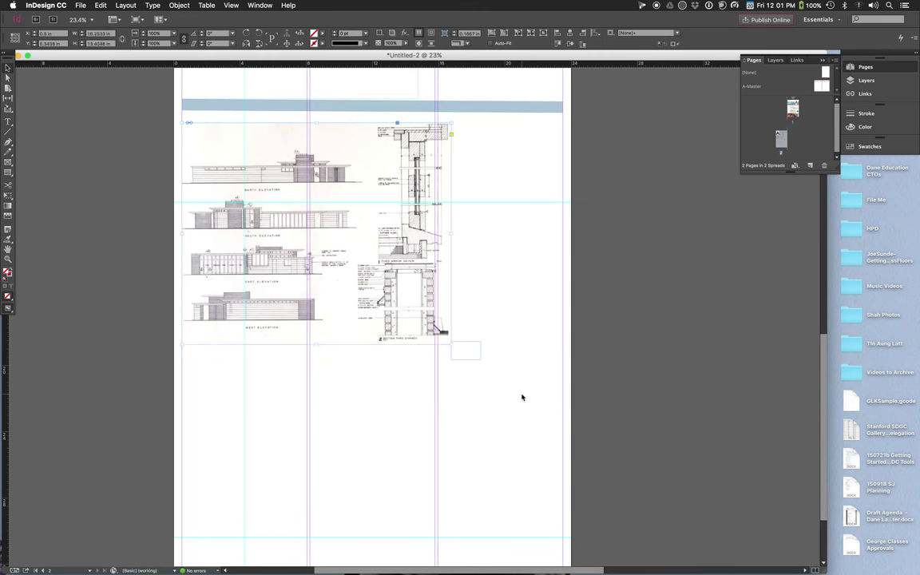
# - Enlarge the elevations frame to about 19.2 x 15.3 in and scale the image inside it to about 18.5 x 15.3 in
pyautogui.moveTo(452, 344); pyautogui.dragTo(500, 377)
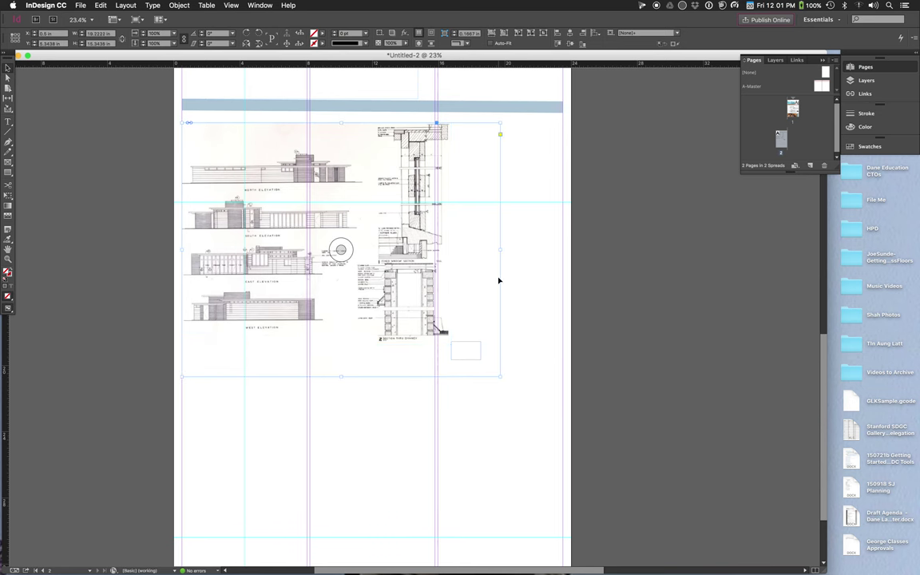
pyautogui.click(341, 251)
pyautogui.moveTo(452, 345); pyautogui.dragTo(488, 376)
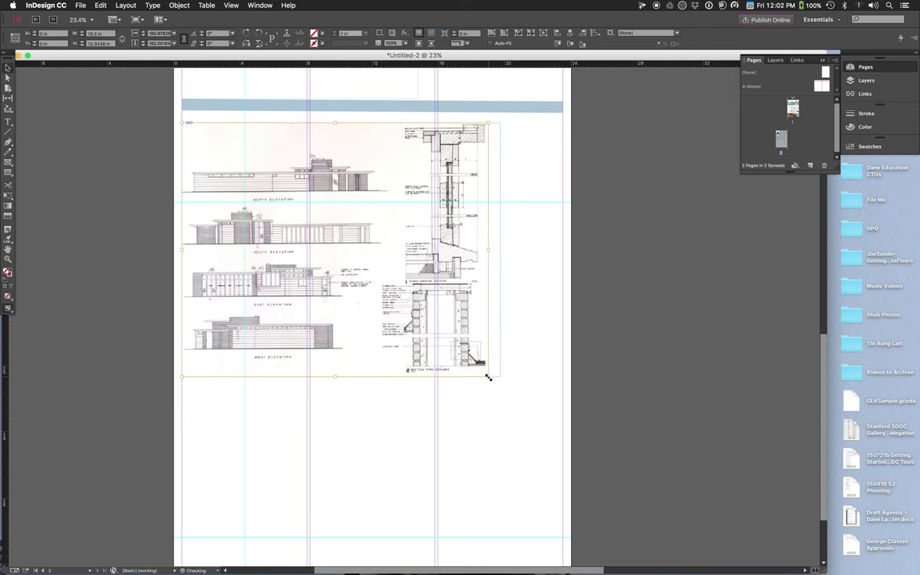
# - Crop the elevations frame from its right edge so it keeps the four elevations and hides the section details
pyautogui.click(501, 259)
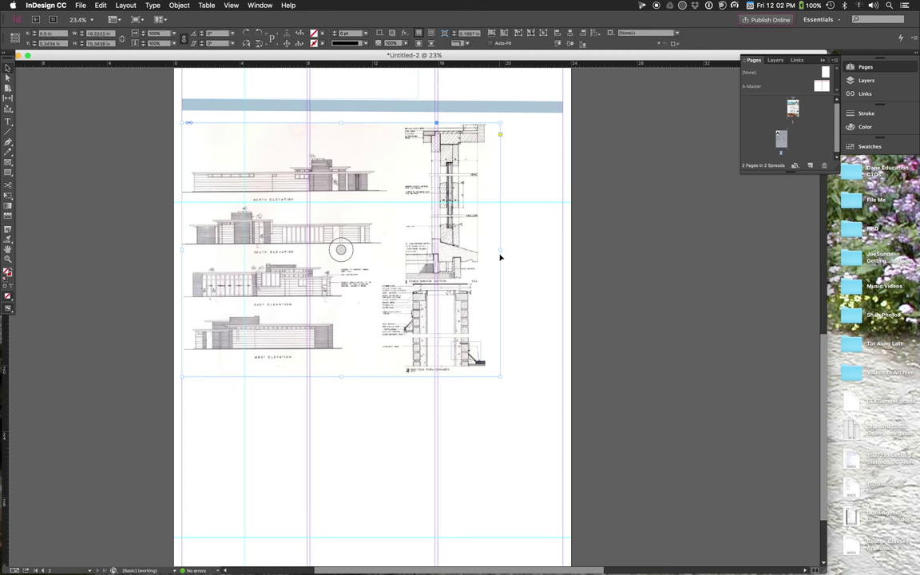
pyautogui.moveTo(501, 249); pyautogui.dragTo(380, 249)
pyautogui.click(400, 489)
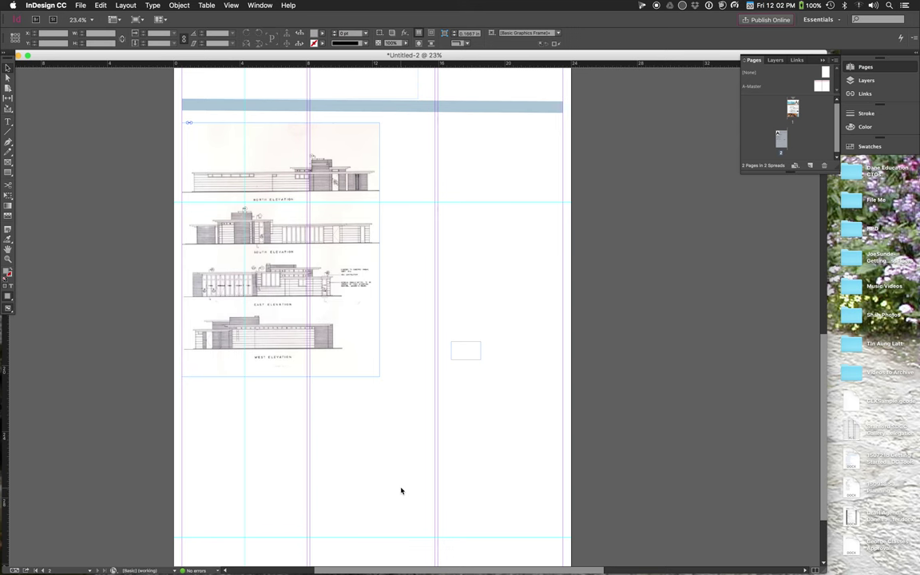
# - Place usca37383.jpeg from the Interior folder at the top of page 2's third column, about 7.6 x 5.1 in
pyautogui.click(77, 6)
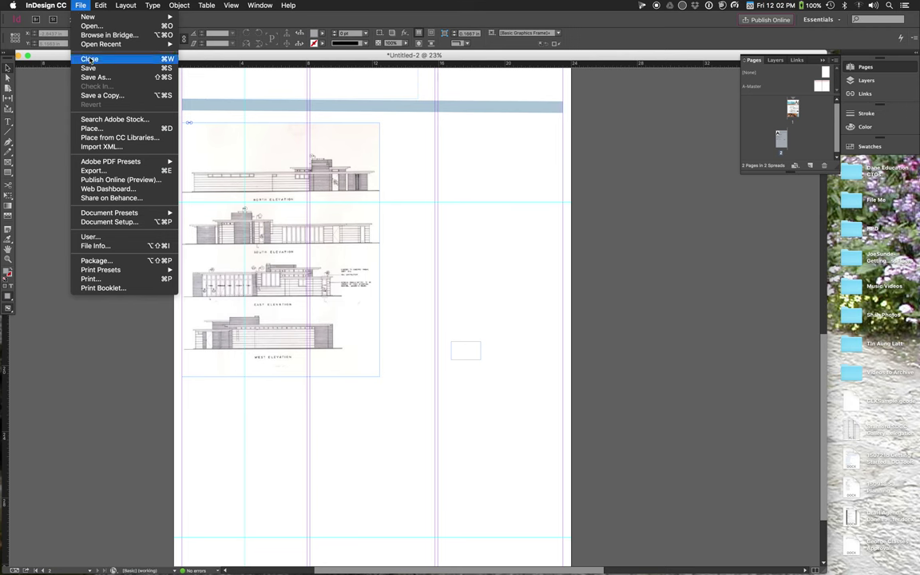
pyautogui.press('Escape')
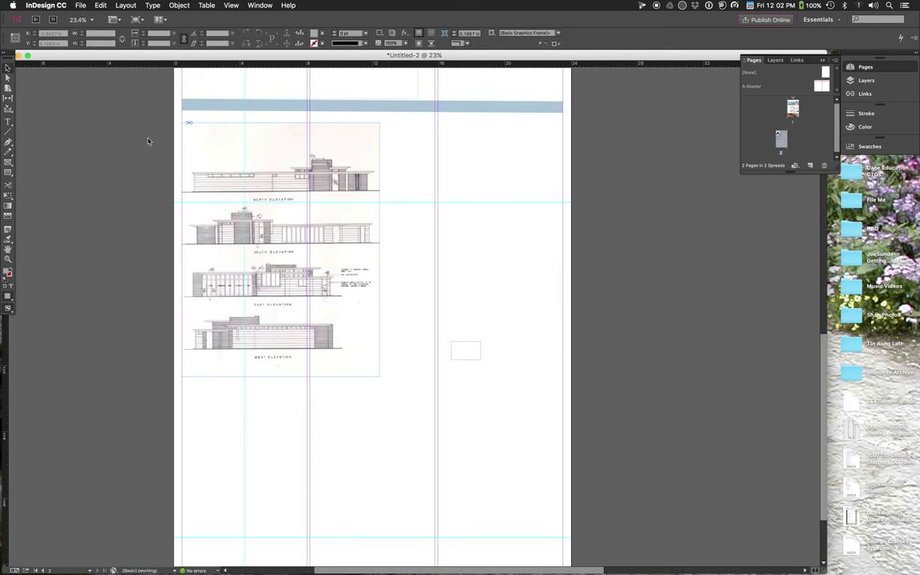
pyautogui.press('super+d')
pyautogui.click(432, 104)
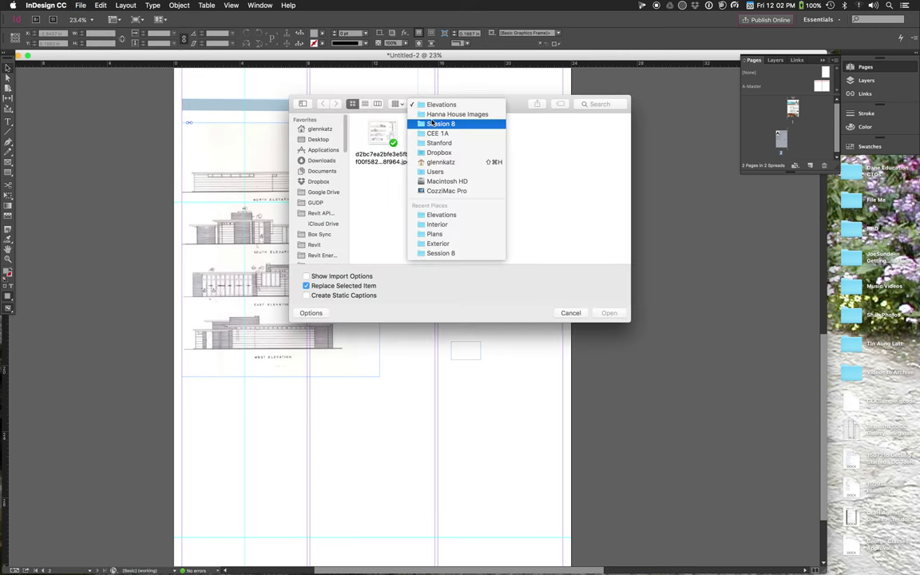
pyautogui.click(435, 114)
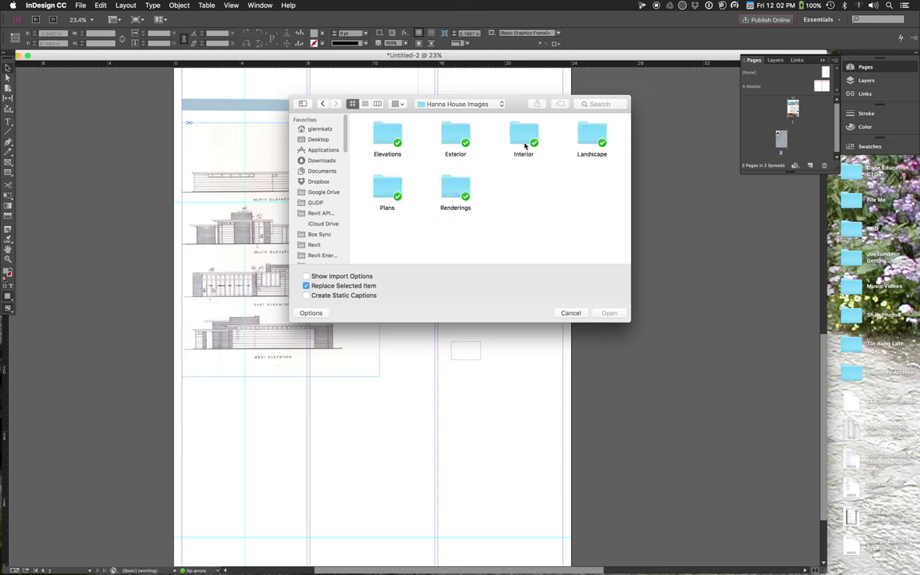
pyautogui.doubleClick(524, 135)
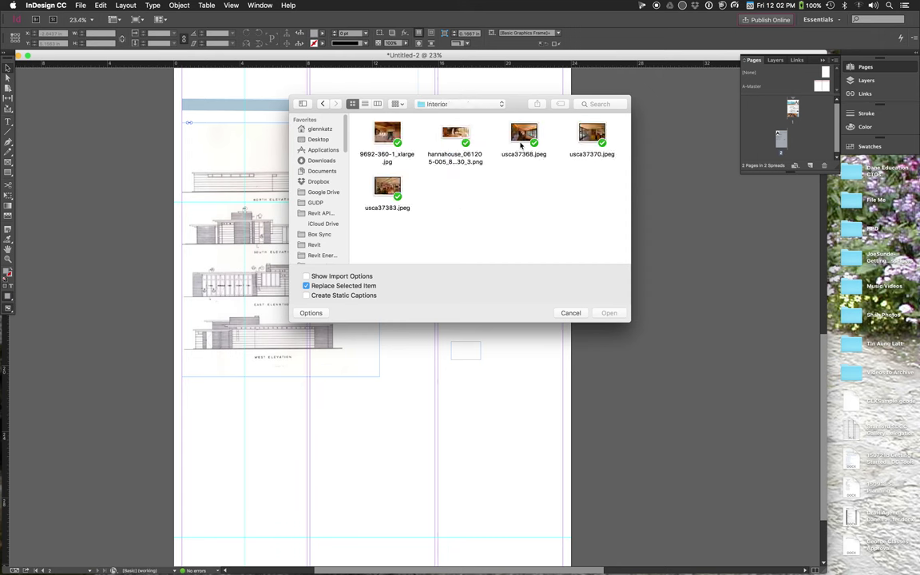
pyautogui.doubleClick(385, 190)
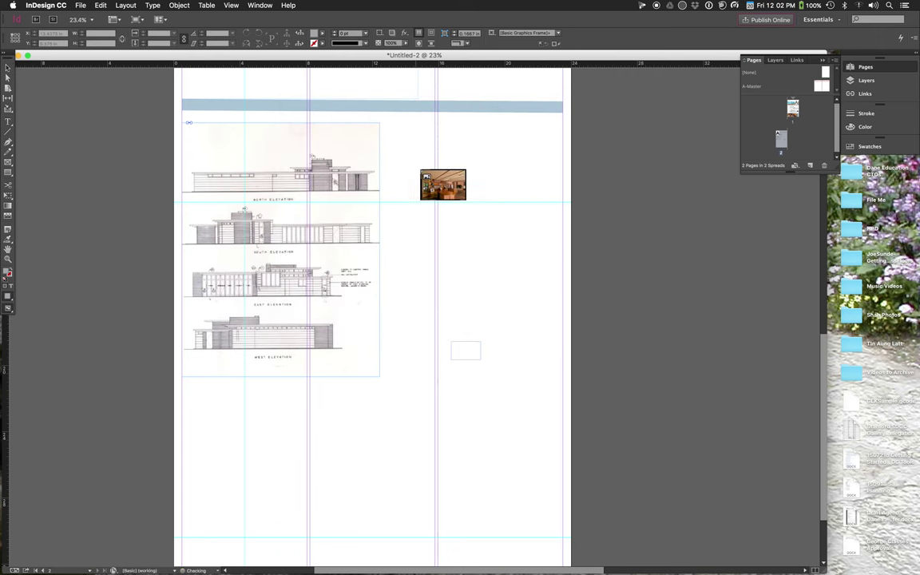
pyautogui.moveTo(439, 120); pyautogui.dragTo(562, 204)
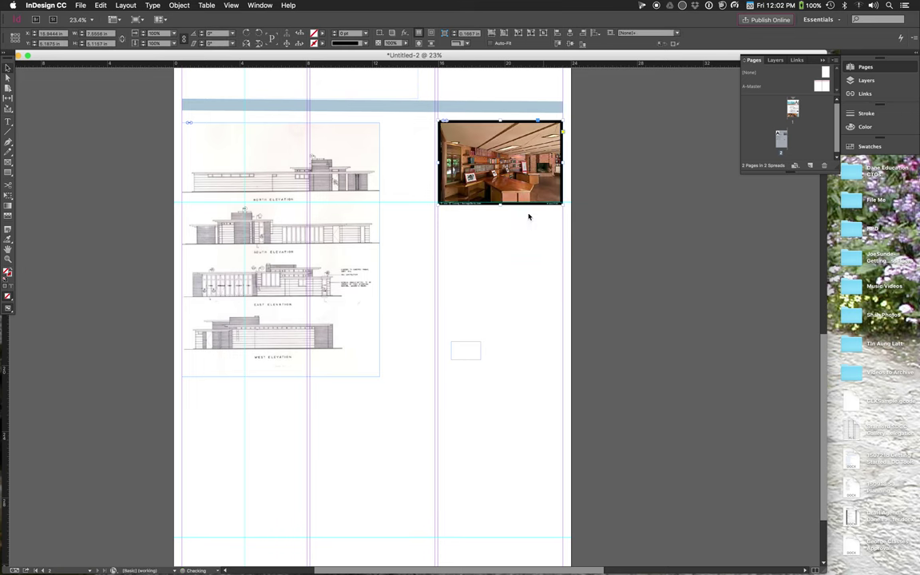
# - Replace the interior photo in the third column with usca37368.jpeg
pyautogui.click(80, 5)
pyautogui.click(94, 126)
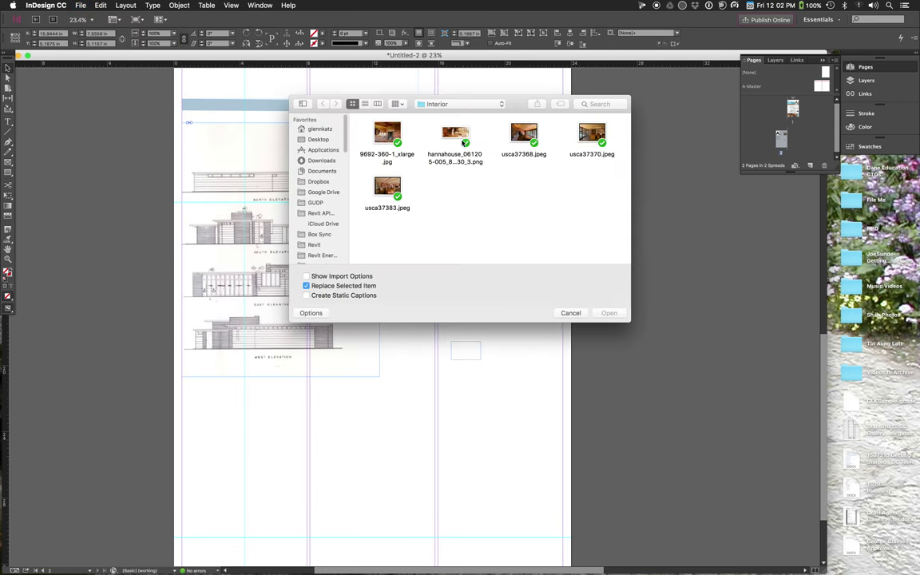
pyautogui.doubleClick(524, 134)
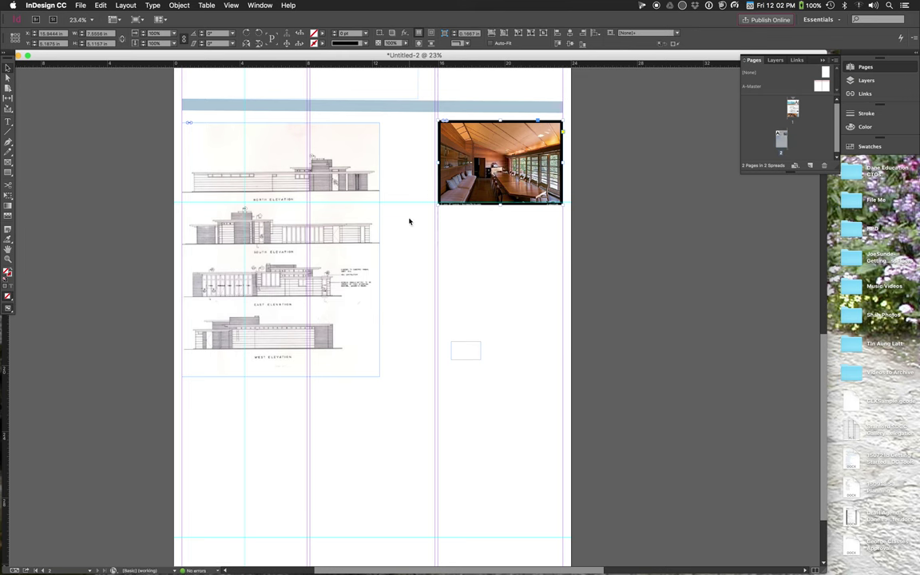
# - Replace the interior photo in the third column with usca37370.jpeg
pyautogui.click(81, 5)
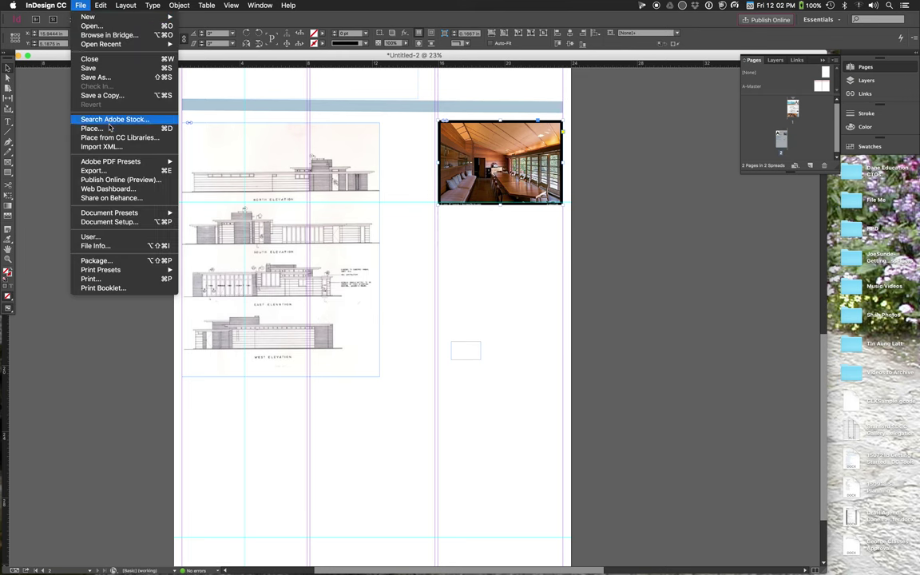
pyautogui.click(95, 128)
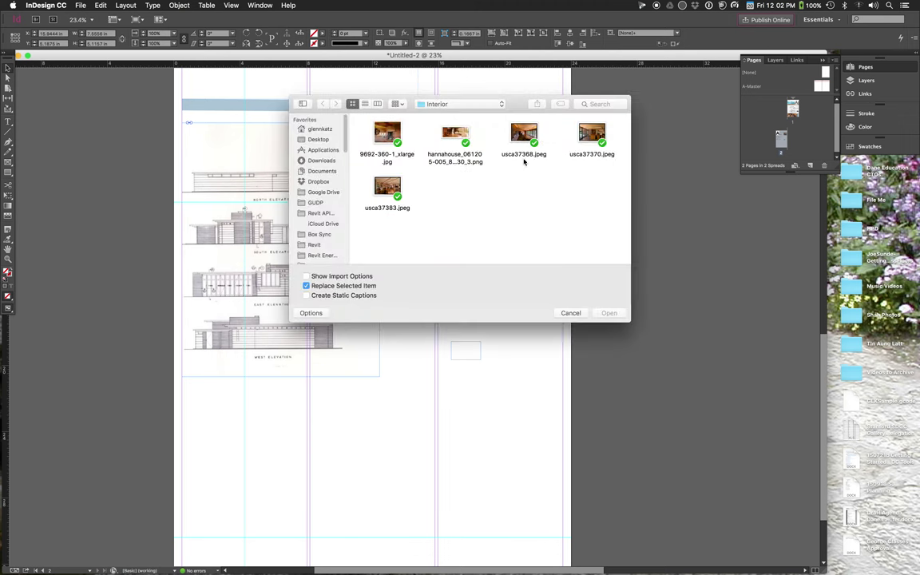
pyautogui.doubleClick(581, 137)
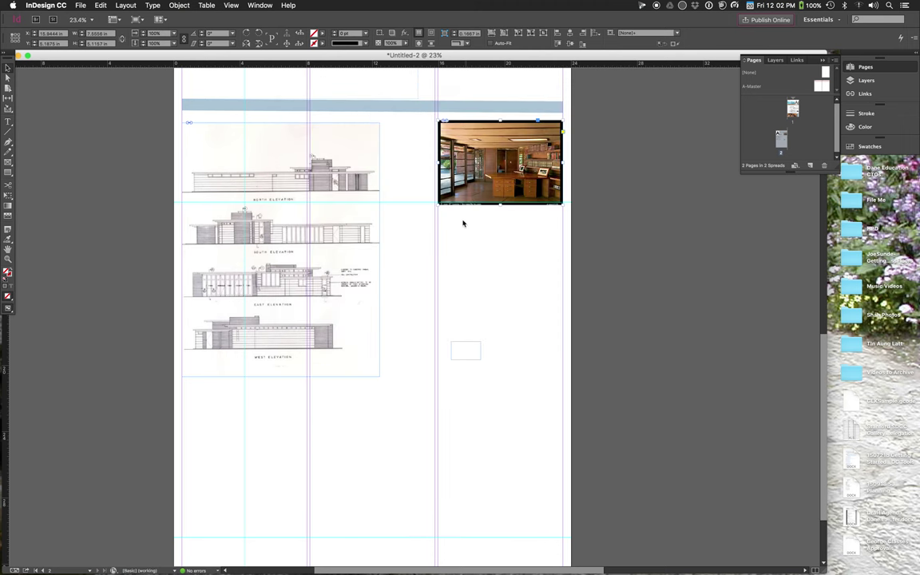
# - Place usca37368.jpeg as a separate image directly below the first interior photo, filling the third column at about 7.6 x 5.2 in
pyautogui.click(418, 219)
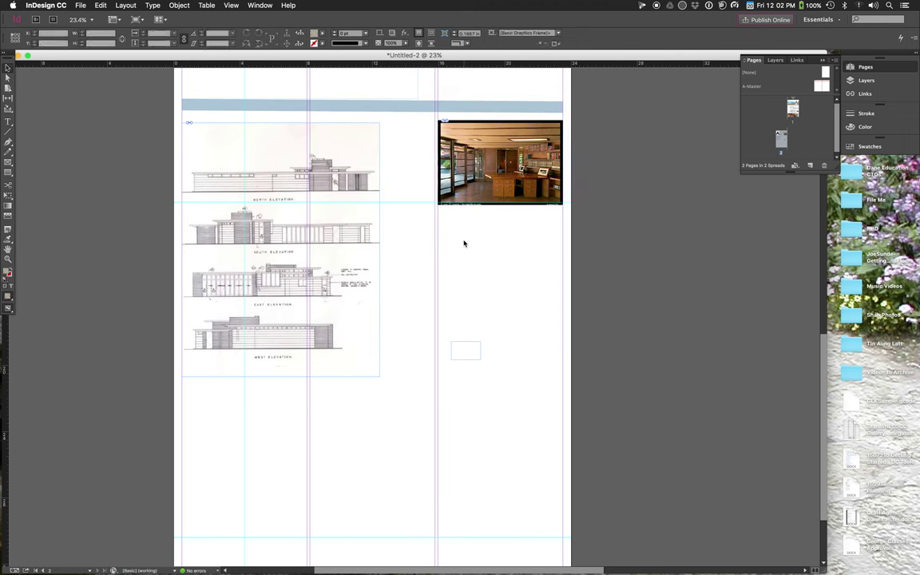
pyautogui.click(80, 6)
pyautogui.click(97, 128)
pyautogui.doubleClick(529, 137)
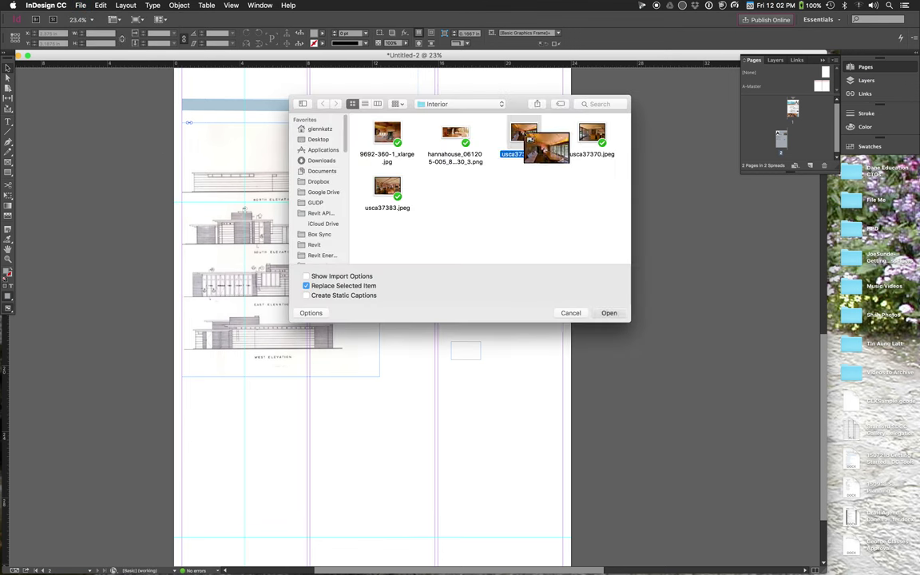
pyautogui.moveTo(440, 213); pyautogui.dragTo(564, 296)
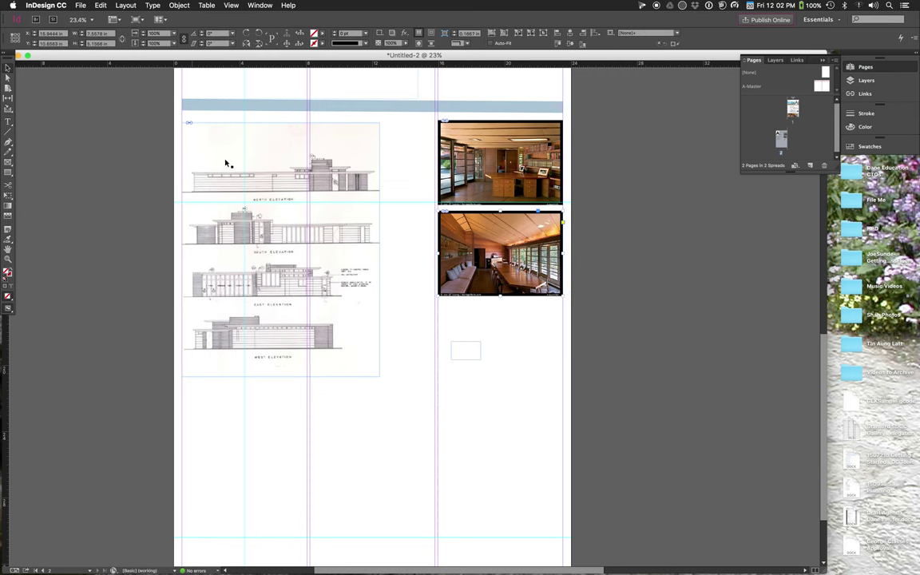
# - Place usca37370.jpeg as a separate image directly below the second interior photo, filling the third column at about 7.6 x 5.2 in
pyautogui.click(474, 380)
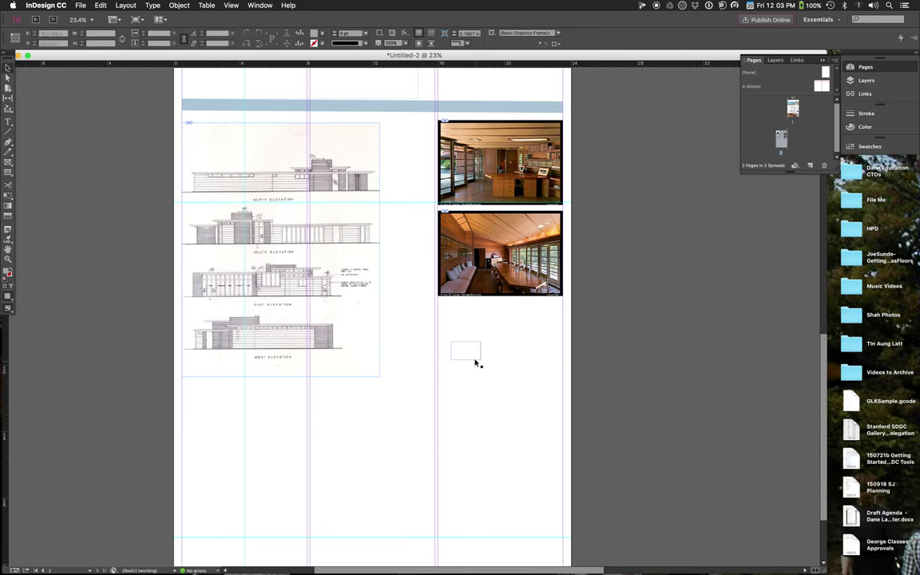
pyautogui.click(81, 5)
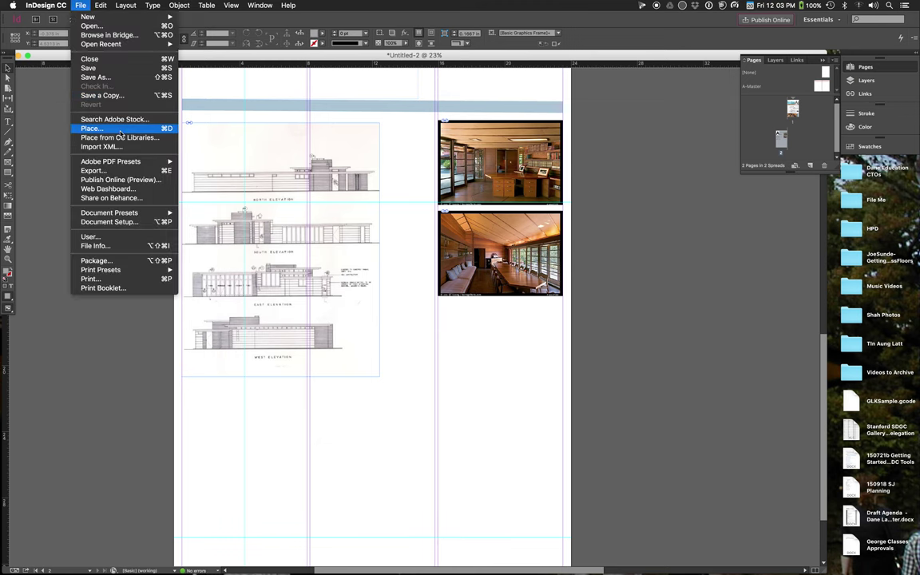
pyautogui.click(118, 129)
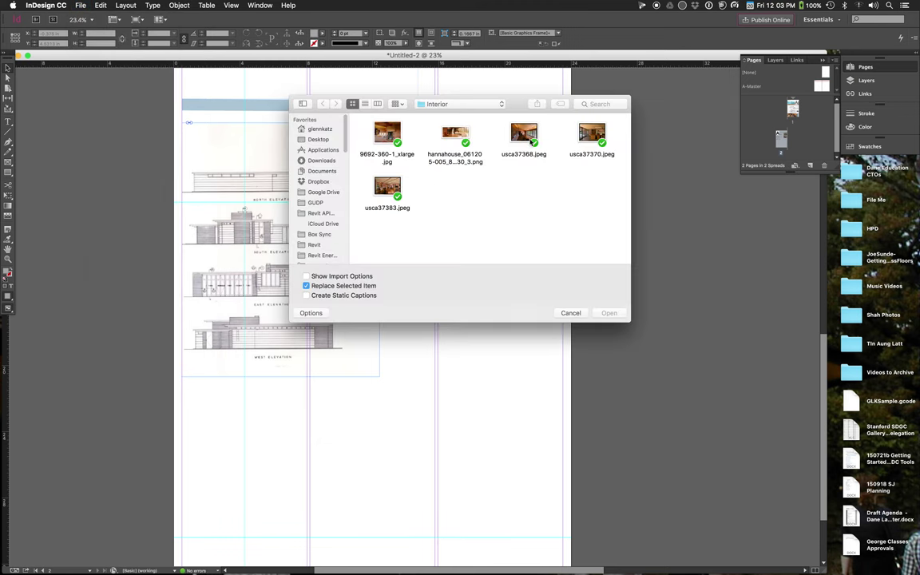
pyautogui.doubleClick(584, 136)
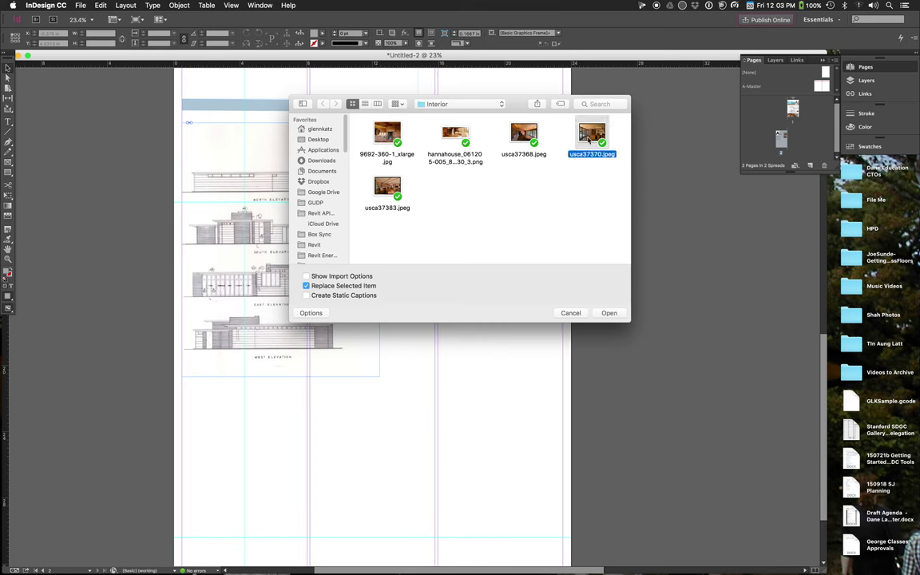
pyautogui.moveTo(439, 300); pyautogui.dragTo(564, 395)
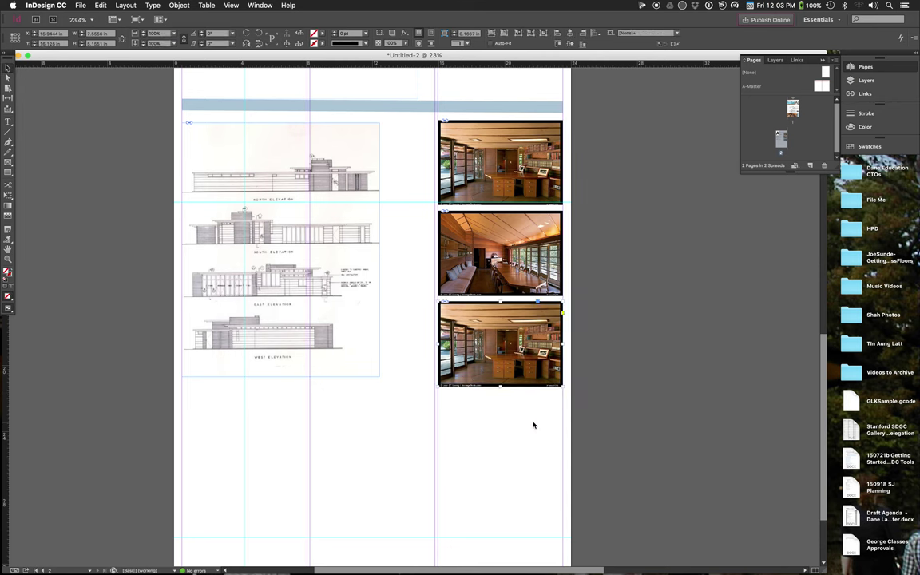
# - Enlarge the elevations frame to about 13.1 x 15.9 in and refit the drawing inside it, about 19.8 in wide and offset 0.75 in right
pyautogui.click(378, 372)
pyautogui.moveTo(380, 378); pyautogui.dragTo(399, 386)
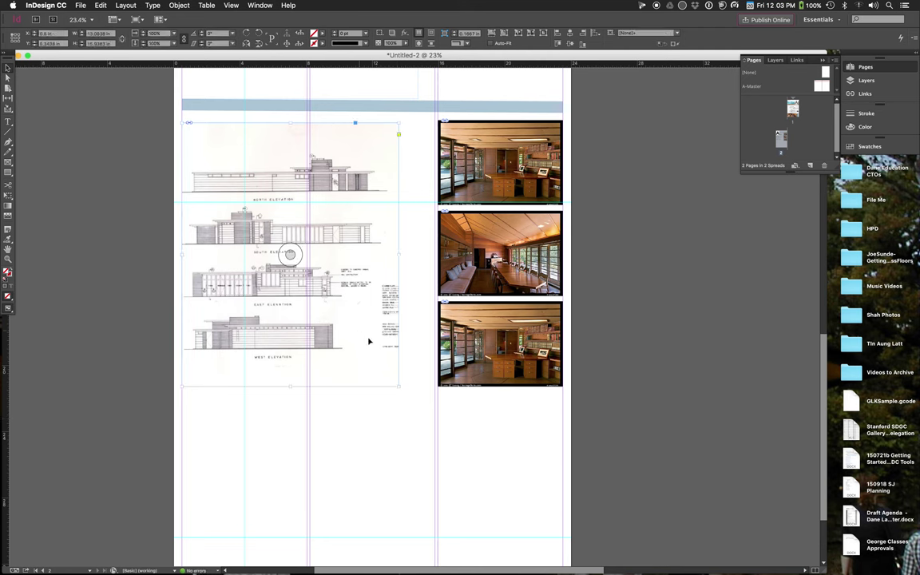
pyautogui.doubleClick(294, 281)
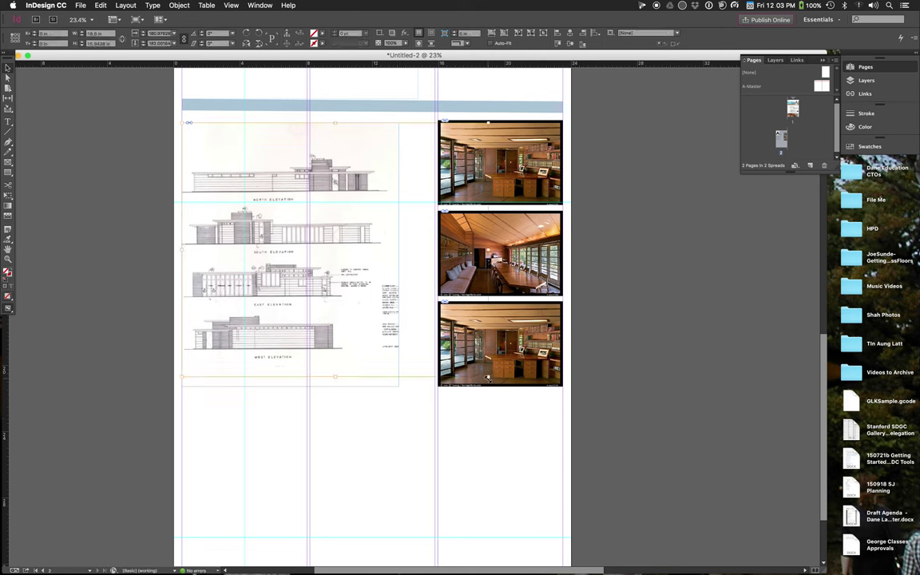
pyautogui.moveTo(438, 378); pyautogui.dragTo(509, 393)
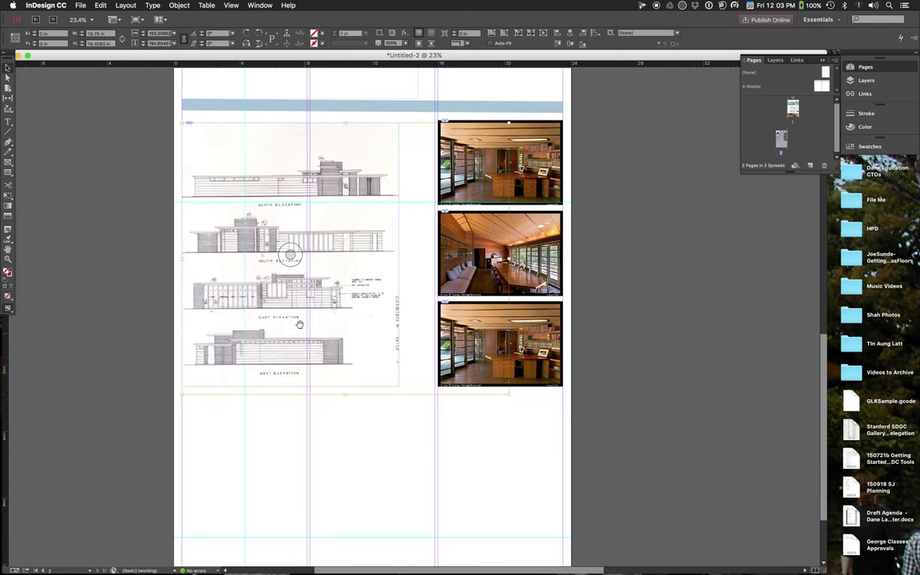
pyautogui.moveTo(294, 259); pyautogui.dragTo(308, 262)
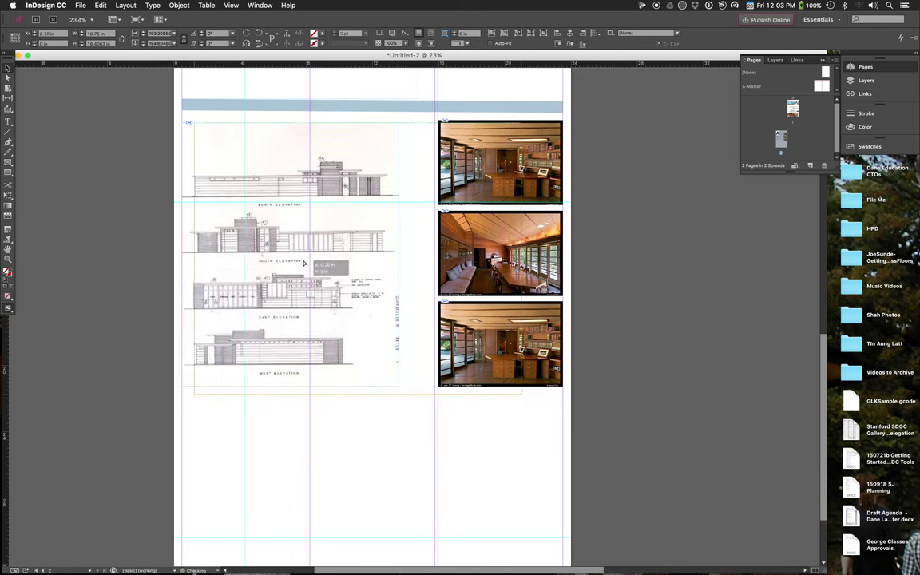
pyautogui.click(325, 461)
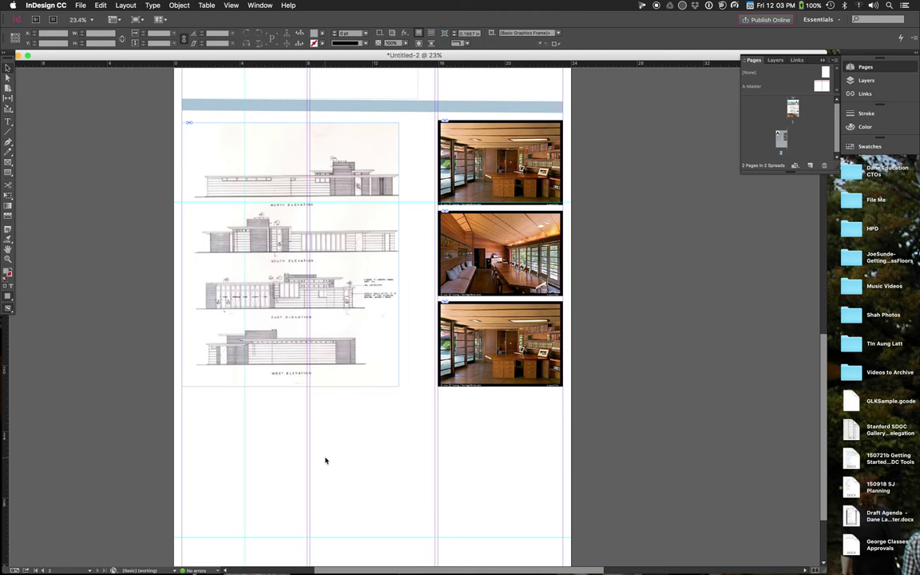
# - Load flwhan3c.jpg from the Renderings folder of Hanna House Images for placement, with no existing image selected
pyautogui.click(81, 6)
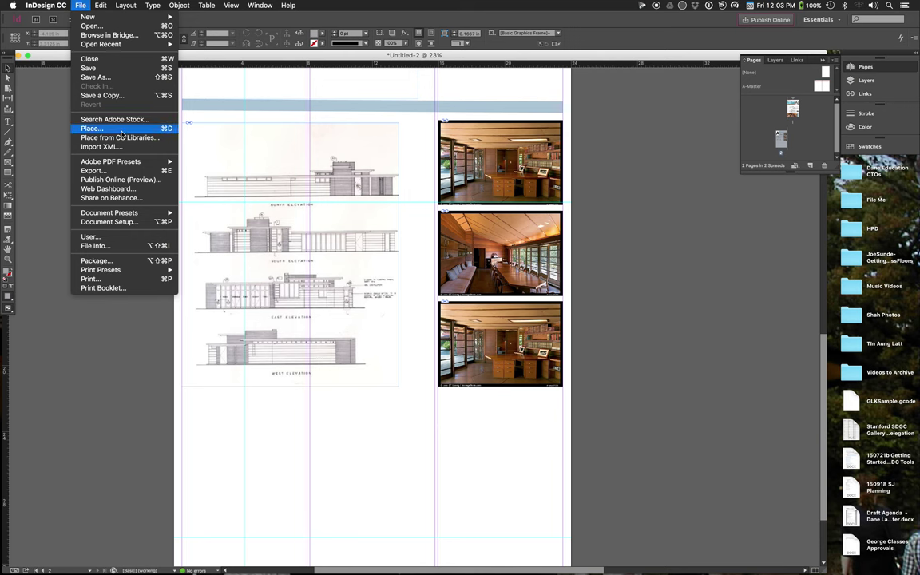
pyautogui.click(115, 128)
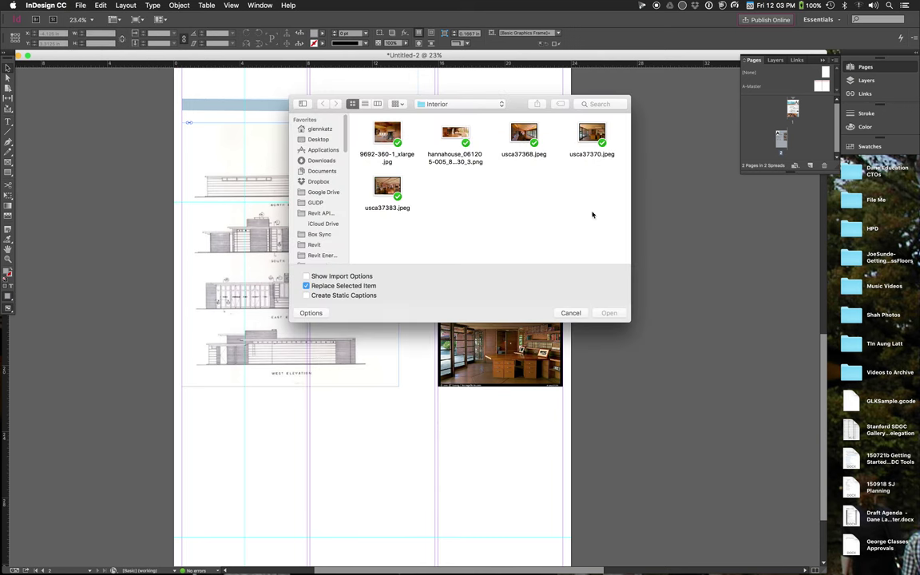
pyautogui.click(494, 111)
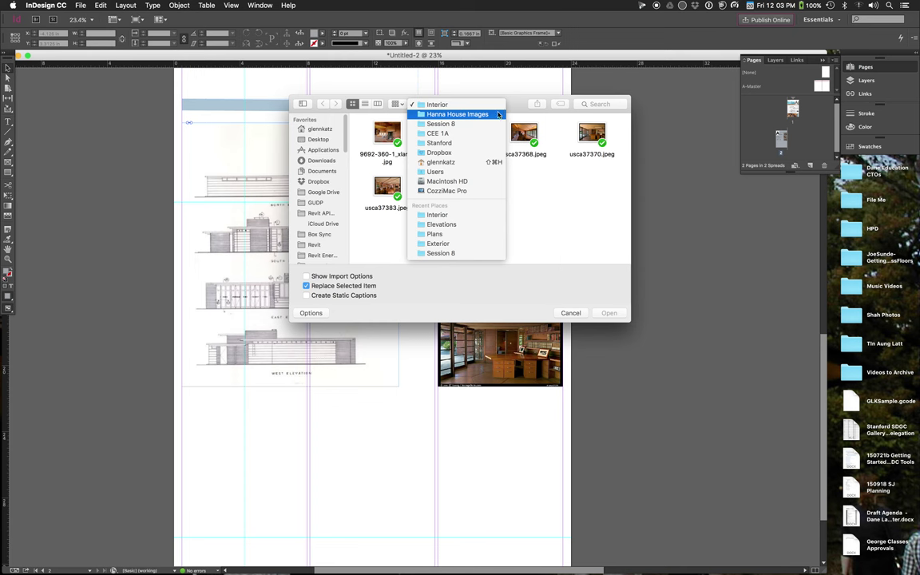
pyautogui.click(497, 116)
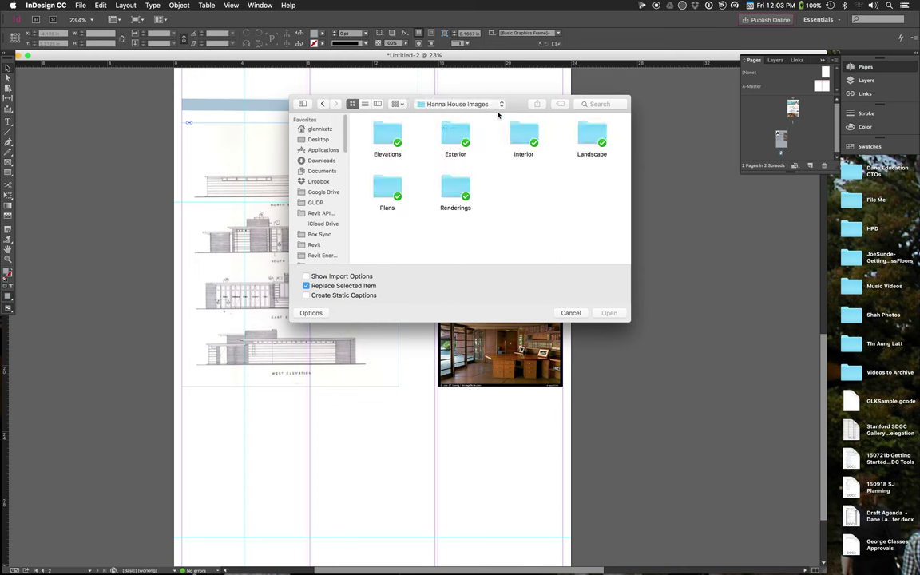
pyautogui.doubleClick(461, 193)
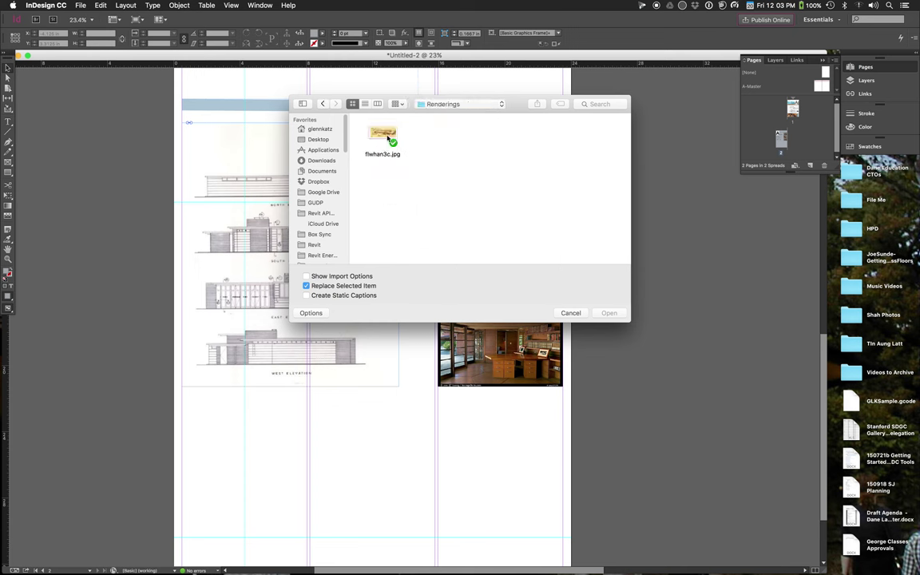
pyautogui.click(384, 137)
pyautogui.doubleClick(384, 137)
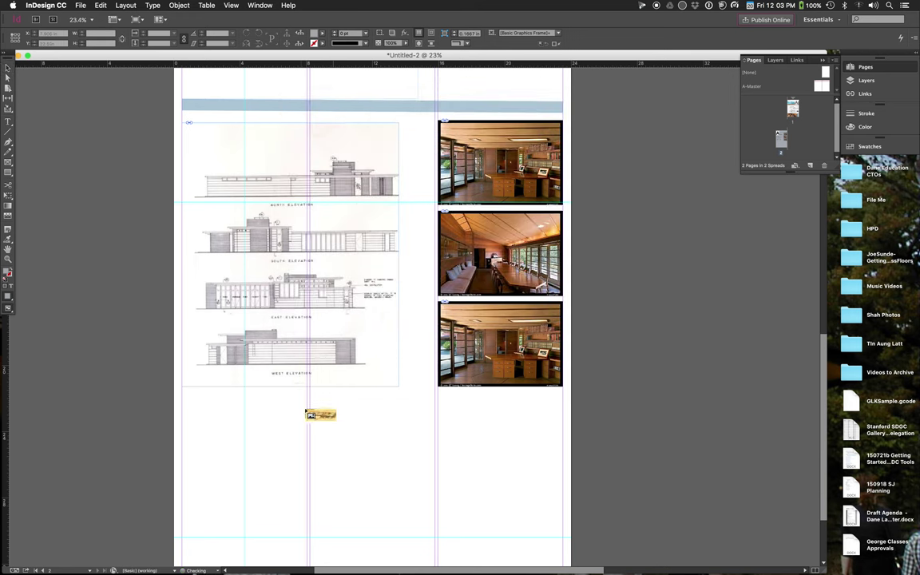
# - Try placing the rendering across all three columns below the elevations at about 23.0 x 9.1 in, and undo that placement
pyautogui.moveTo(183, 409); pyautogui.dragTo(564, 533)
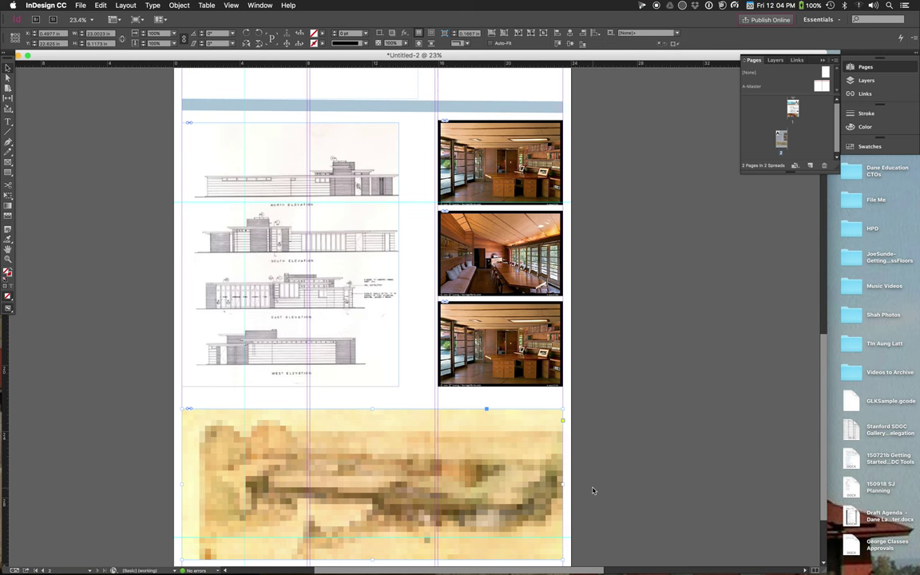
pyautogui.press('super+z')
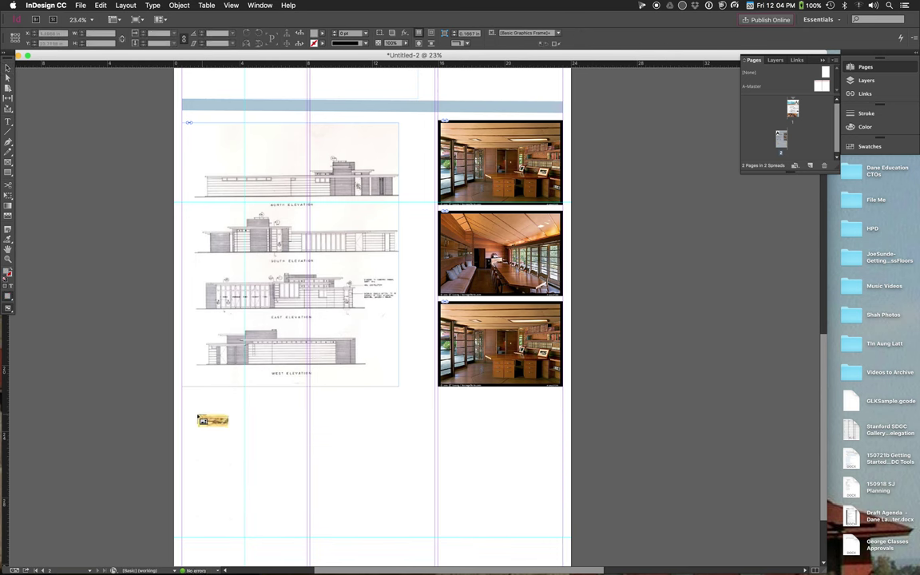
# - Place the rendering at the left margin below the elevations, with its frame enlarged to about 21.0 x 5.8 in and its image to about 14.1 x 5.3 in
pyautogui.click(185, 416)
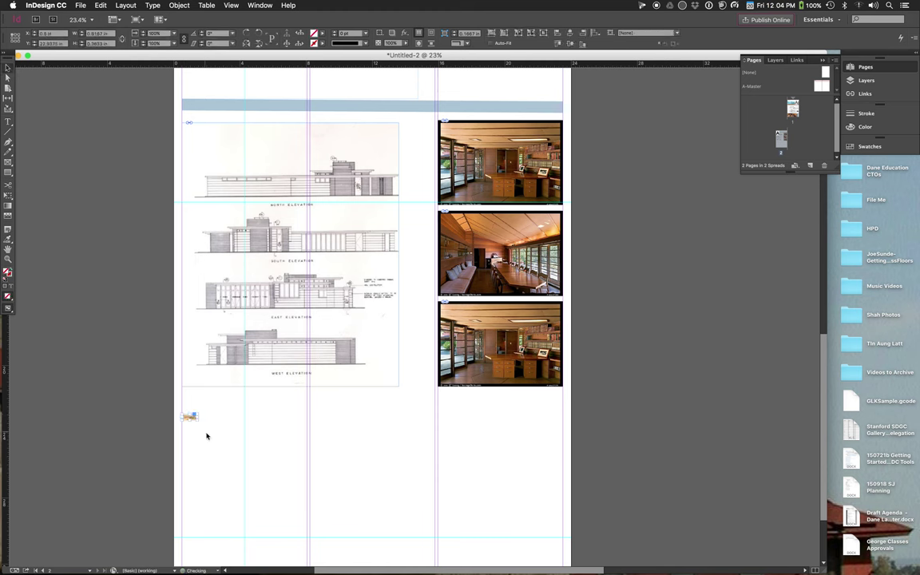
pyautogui.moveTo(199, 419); pyautogui.dragTo(529, 510)
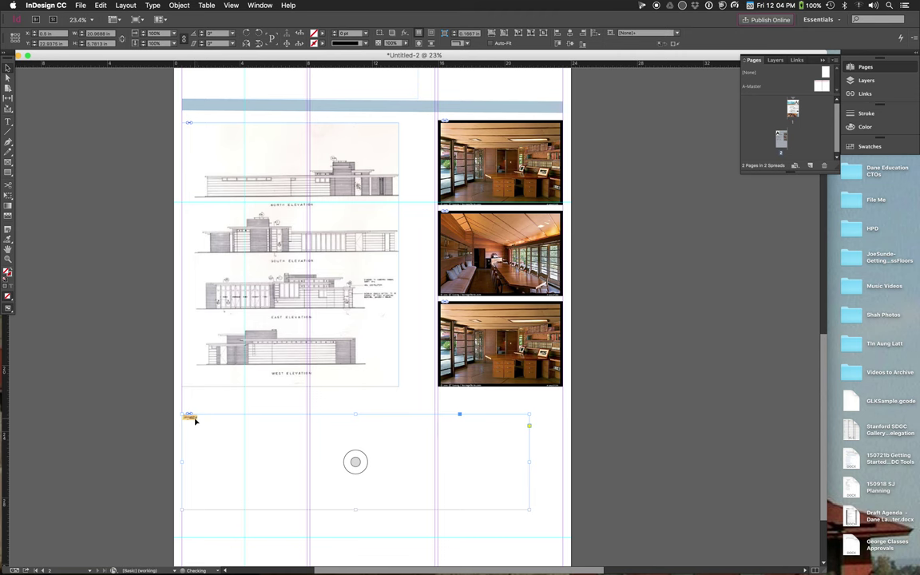
pyautogui.press('super+shift+a')
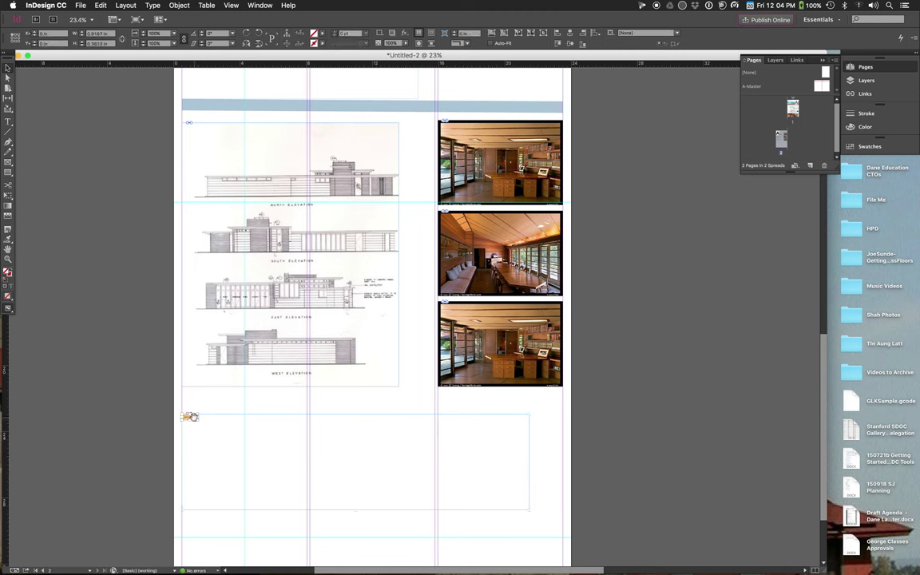
pyautogui.moveTo(198, 419); pyautogui.dragTo(415, 502)
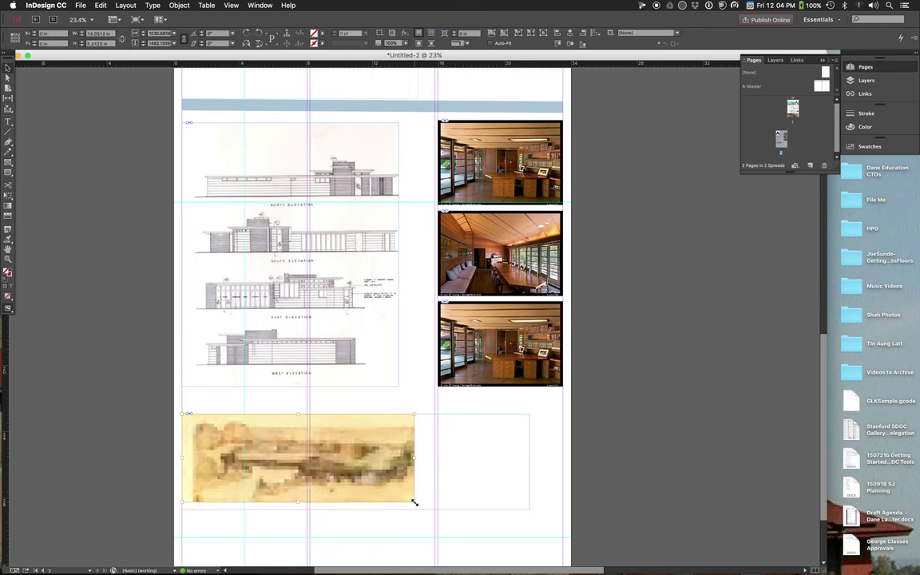